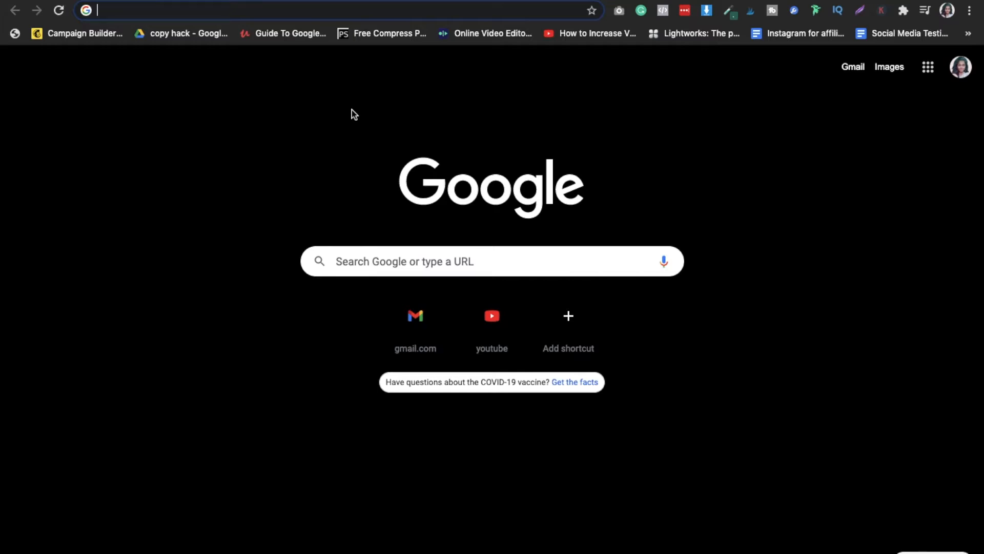
Search Google for Google Forms, go to its personal version, and start a blank form.
text(google)
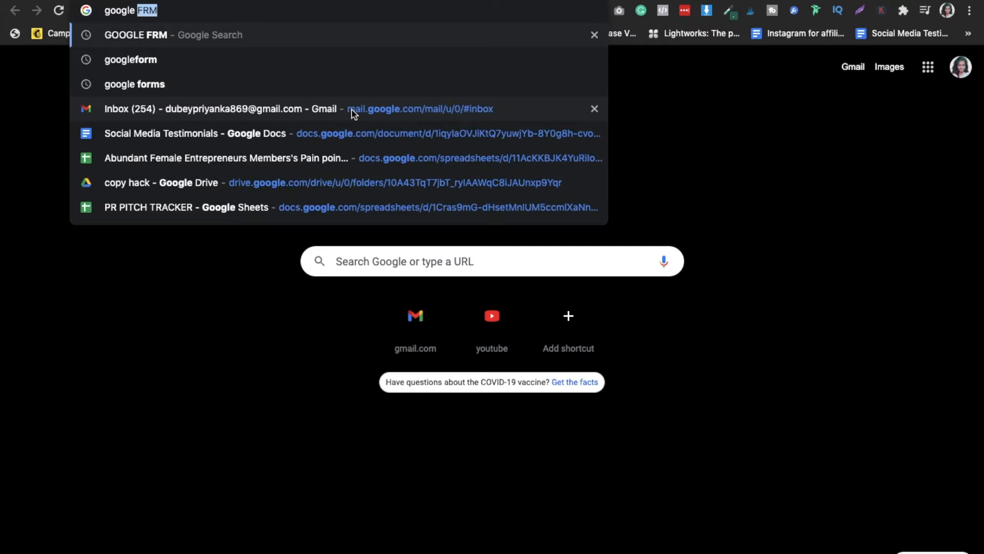
key(Return)
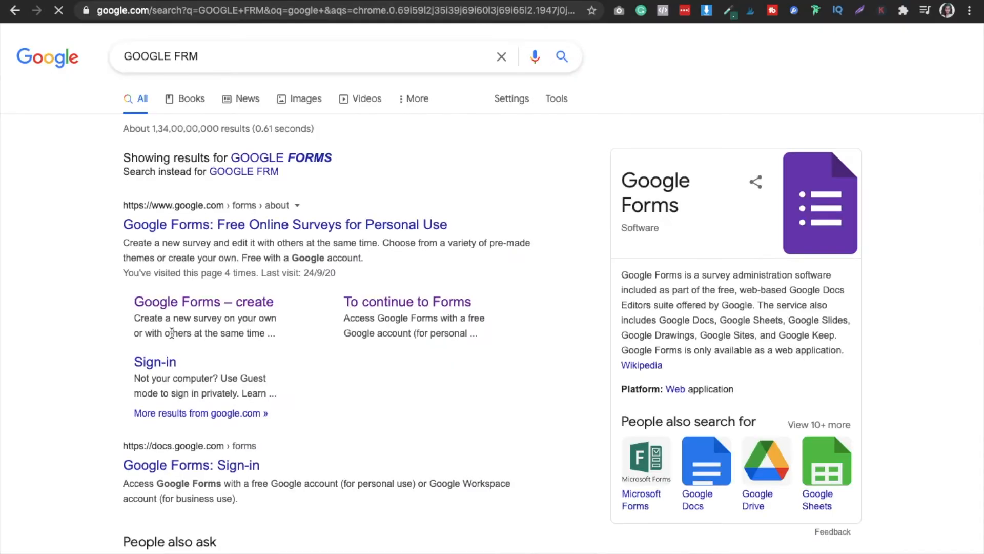
click(191, 307)
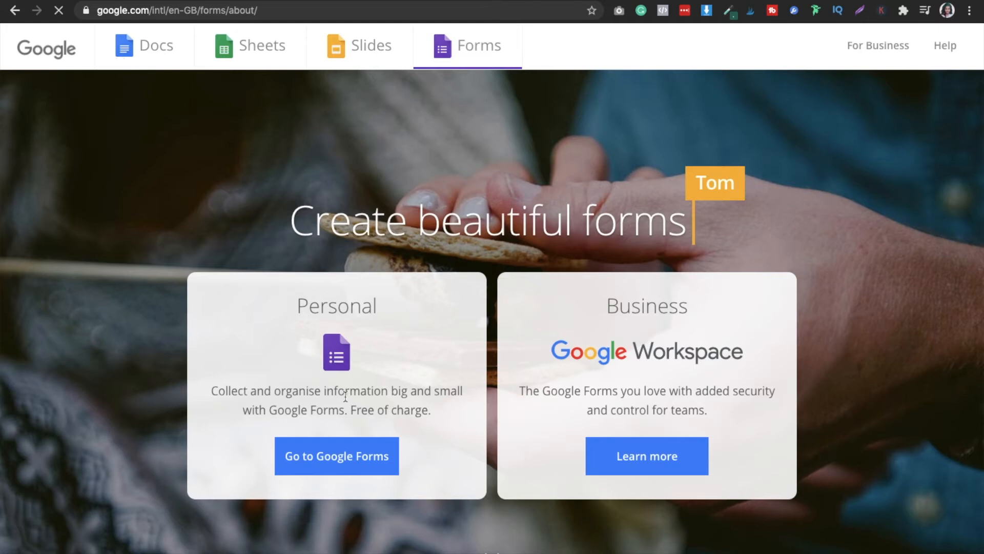
click(314, 456)
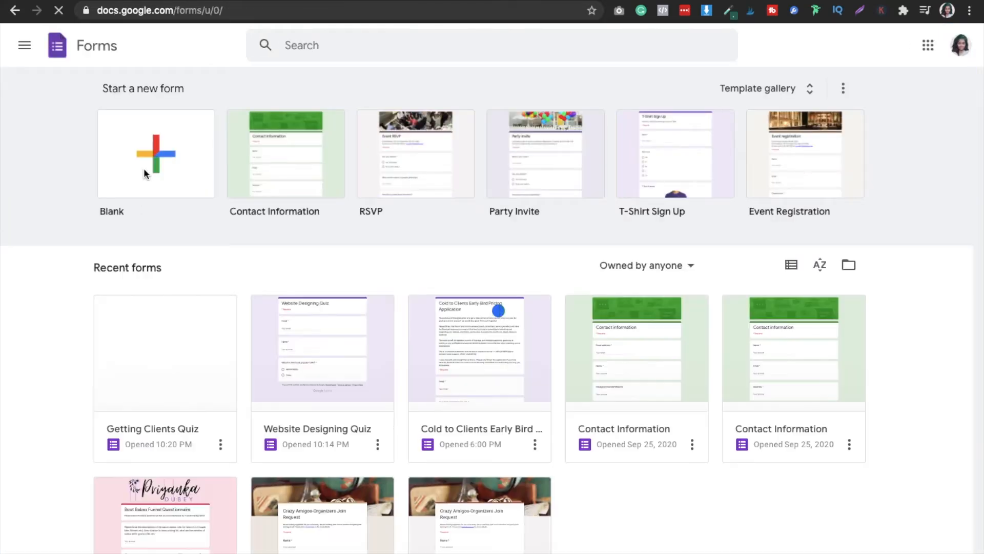
click(144, 170)
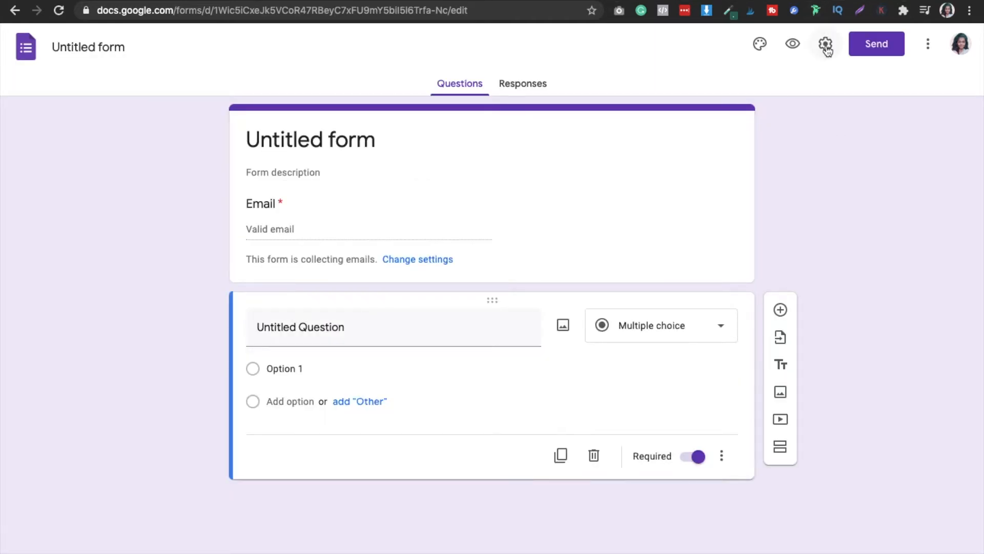
Name the form "Marketing Quiz".
click(99, 47)
text(U.)
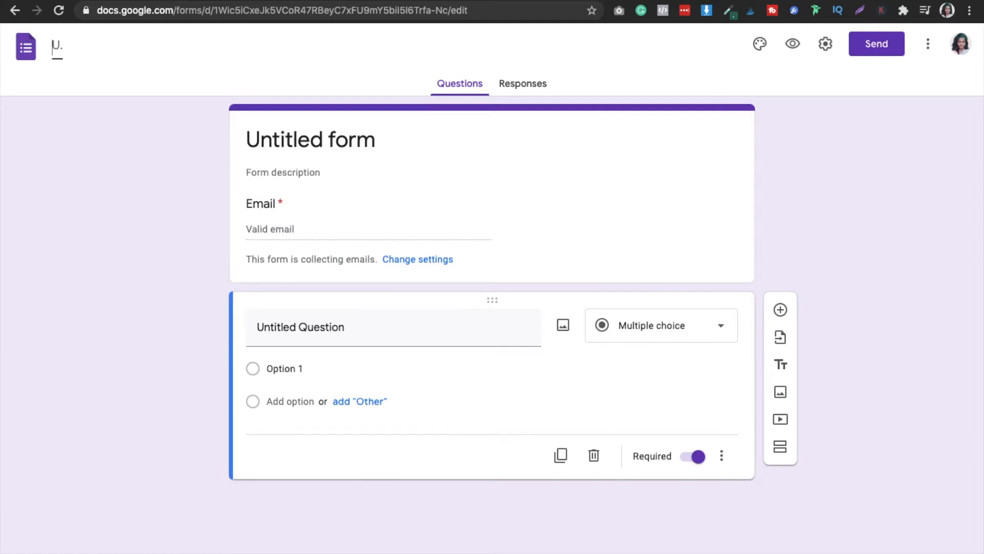
text(Marketing)
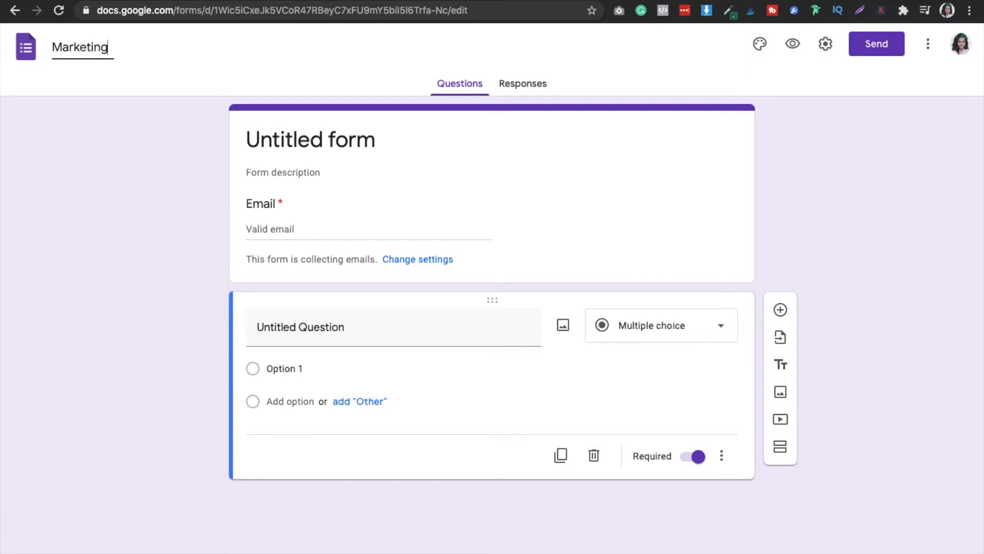
text( Quiz)
click(141, 150)
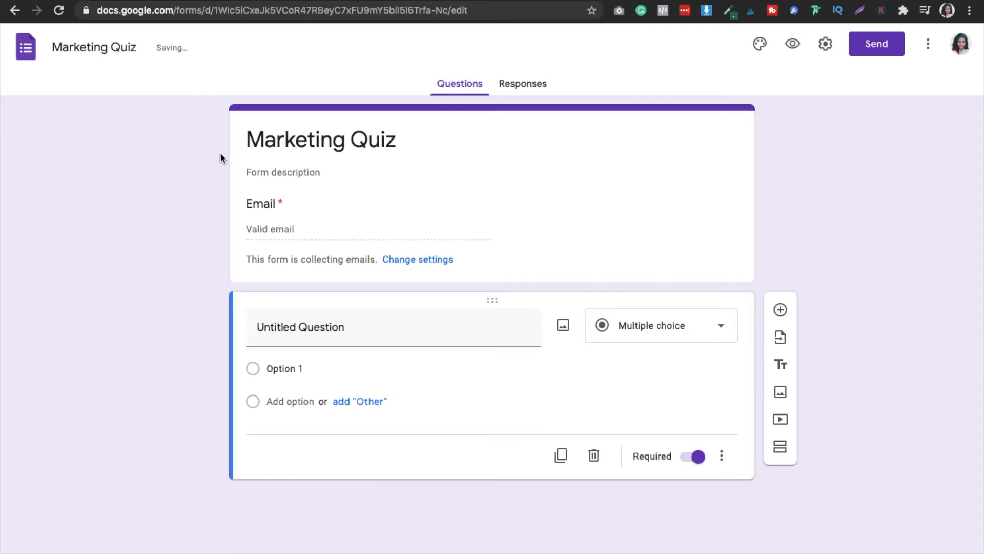
Limit the form to 1 response and make it a quiz with grades released immediately after each submission, saving the settings.
click(825, 45)
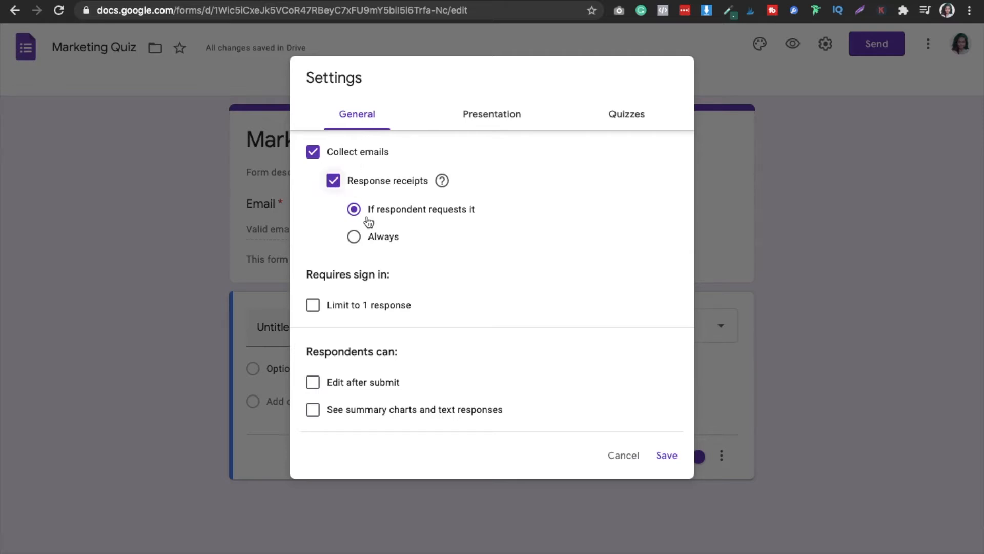
click(313, 306)
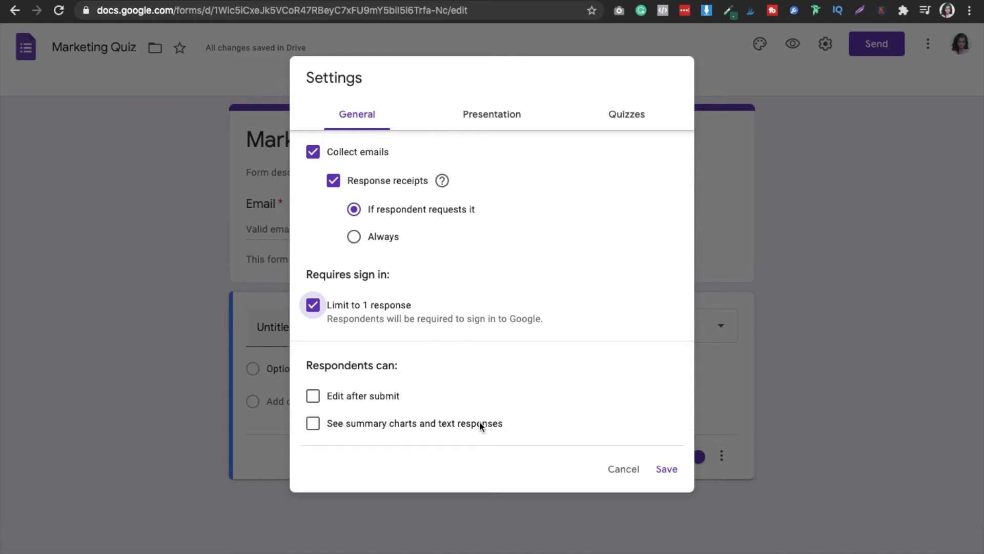
click(636, 118)
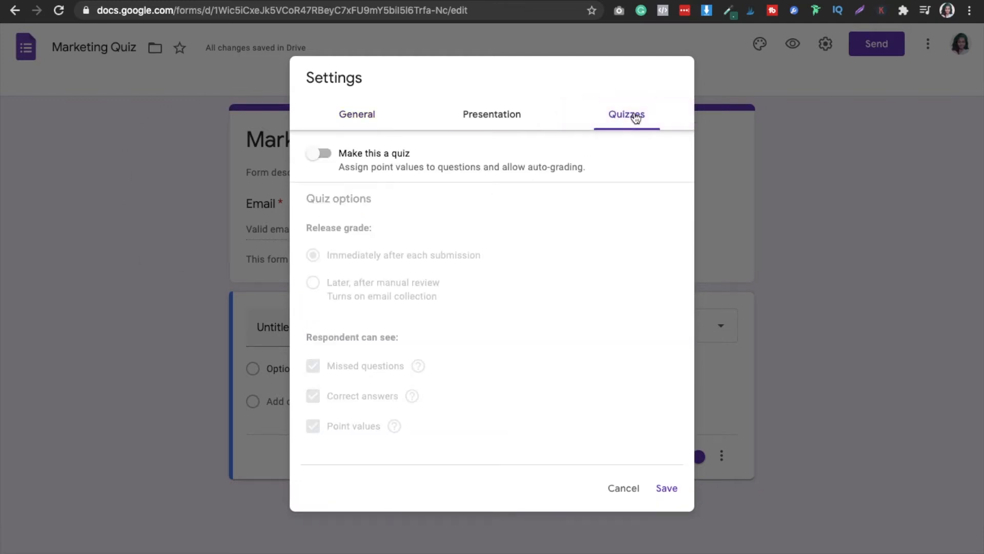
click(326, 157)
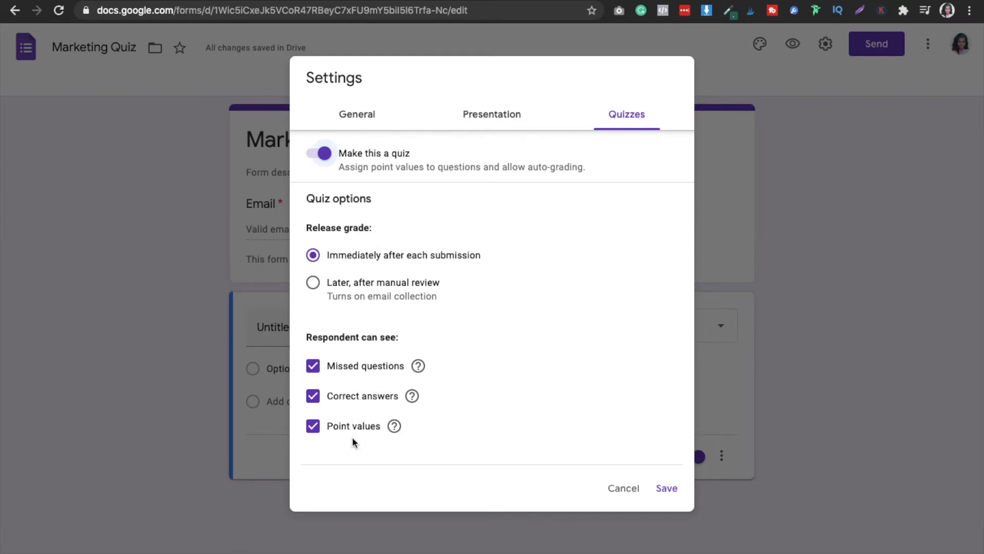
mouse_move(387, 429)
click(324, 285)
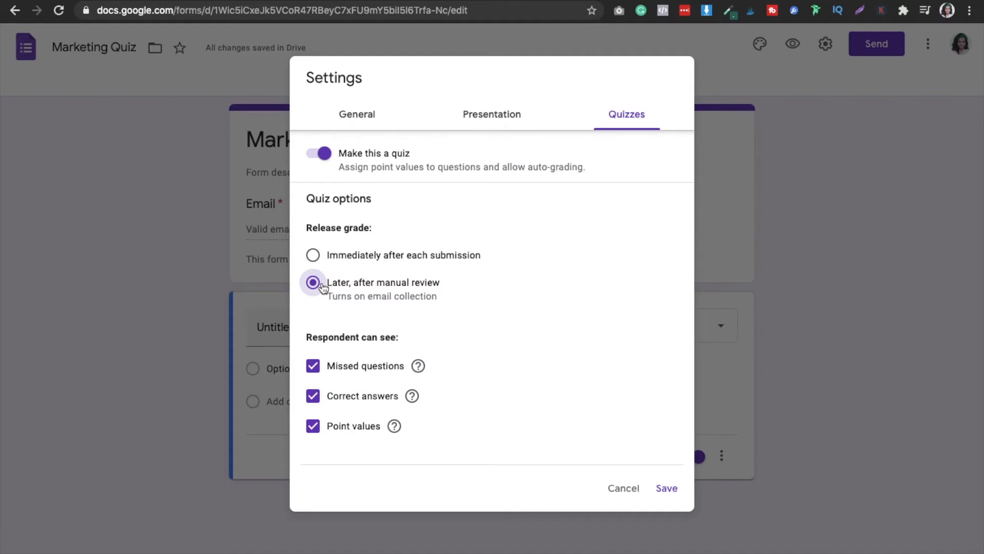
click(314, 256)
click(668, 488)
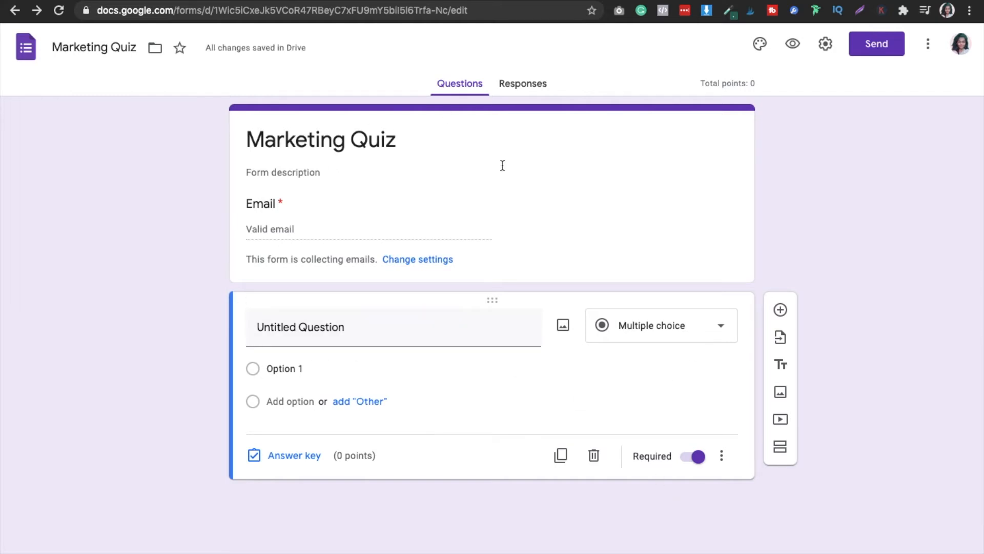
Open the theme options and change the form's theme color to teal.
click(761, 46)
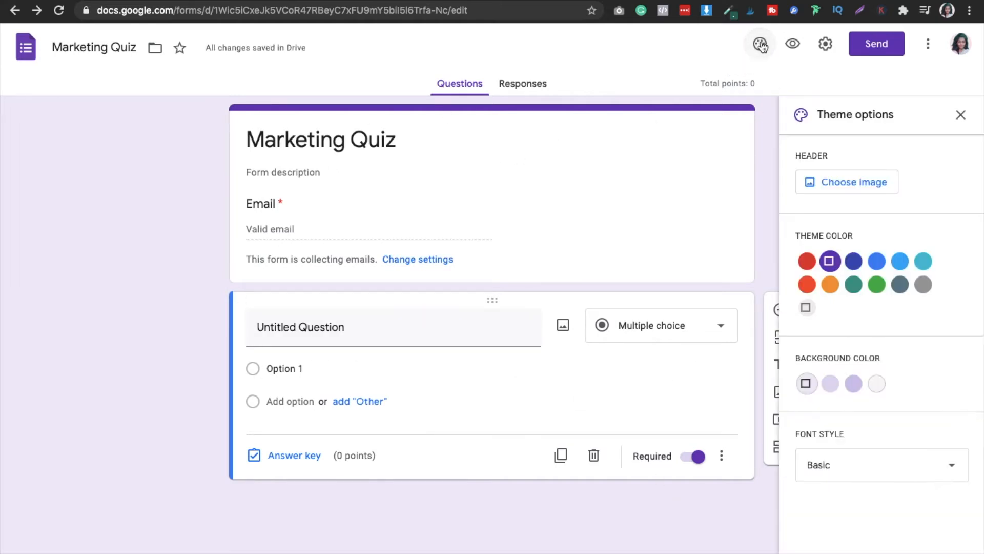
click(852, 263)
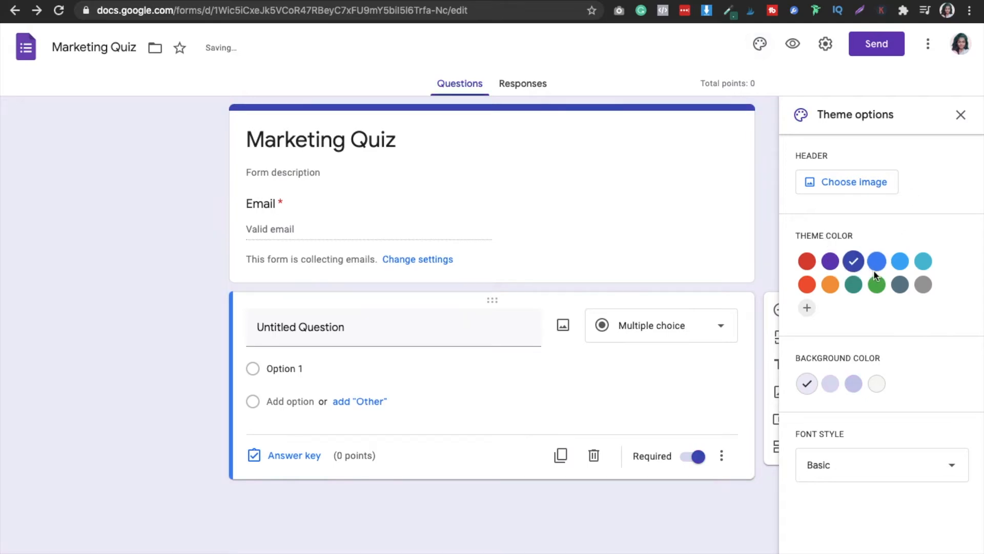
click(854, 285)
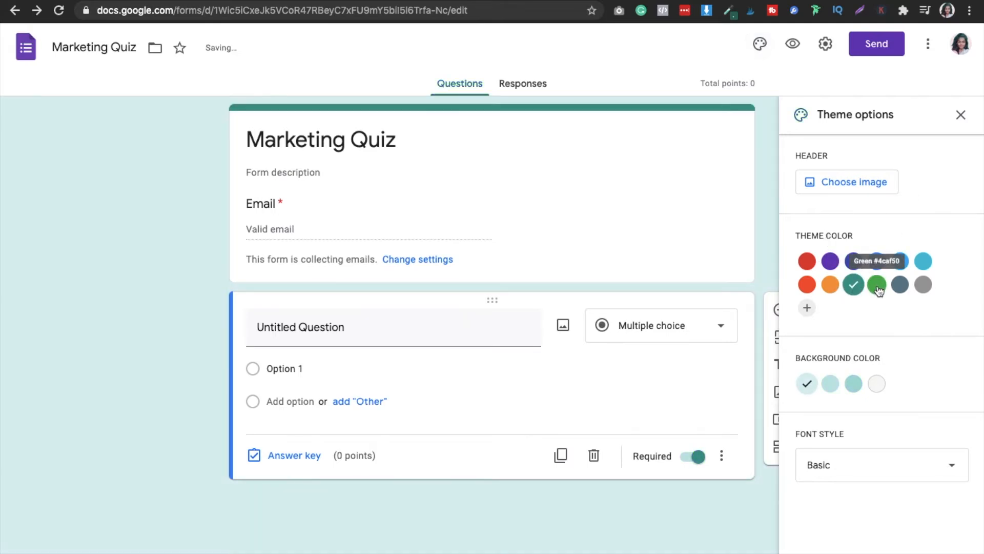
click(848, 183)
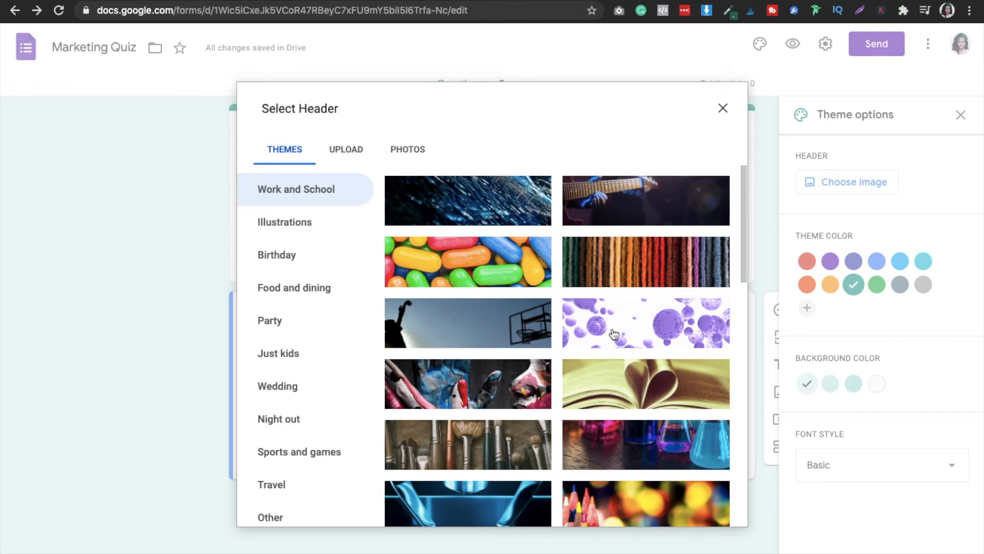
click(744, 203)
drag(744, 203, 738, 369)
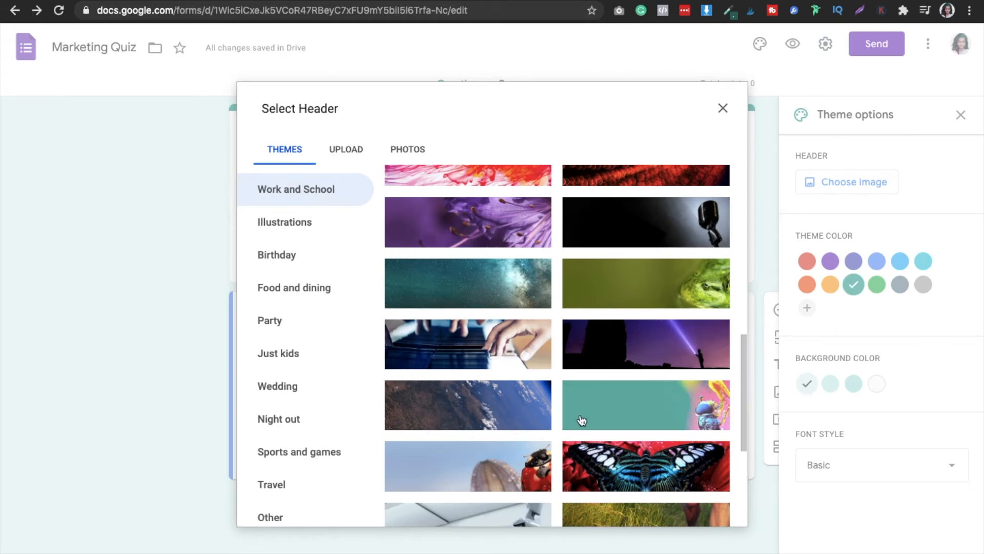
drag(743, 349, 742, 440)
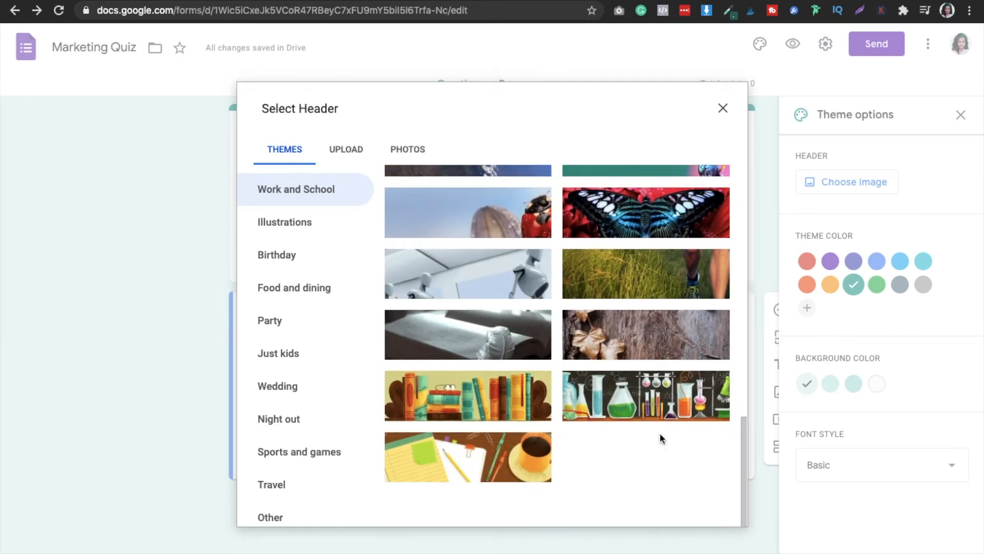
click(455, 462)
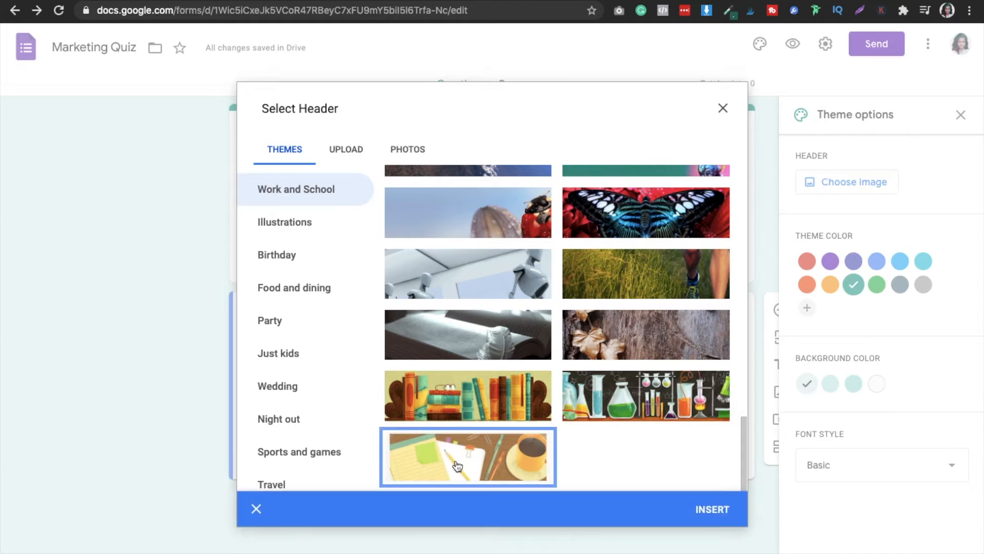
click(722, 109)
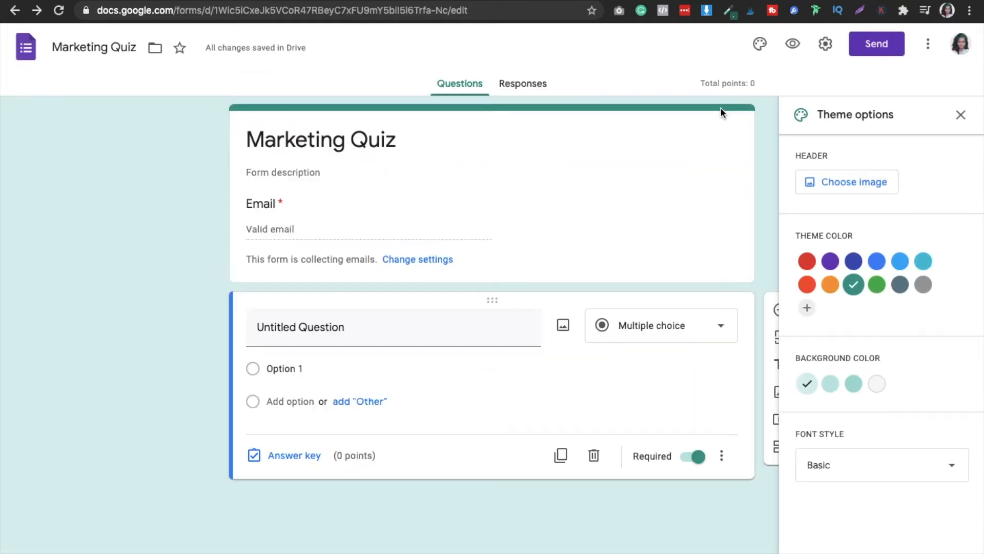
Insert the Work and School header image showing a notepad, pencil and coffee cup on a desk.
click(871, 181)
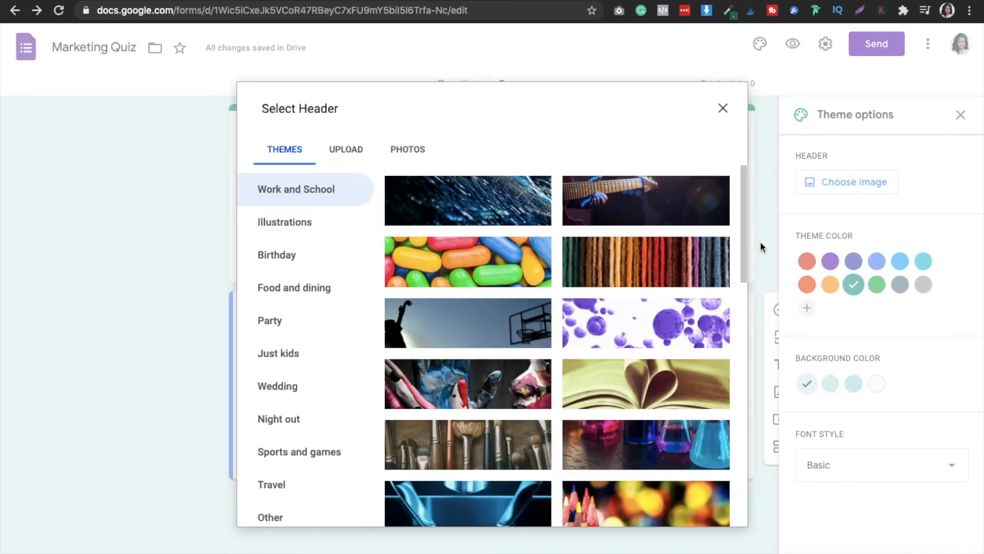
scroll(728, 359, down, 10)
click(536, 477)
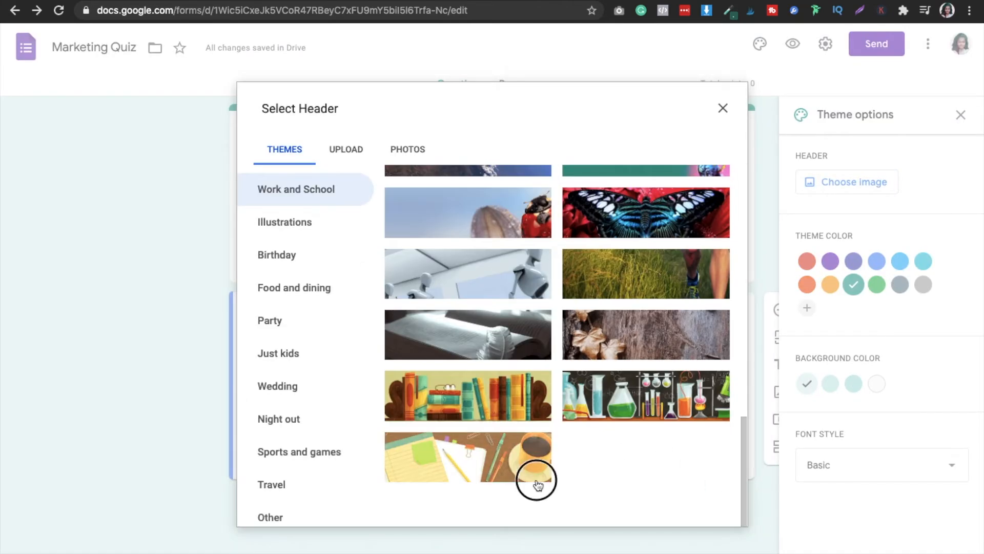
click(706, 504)
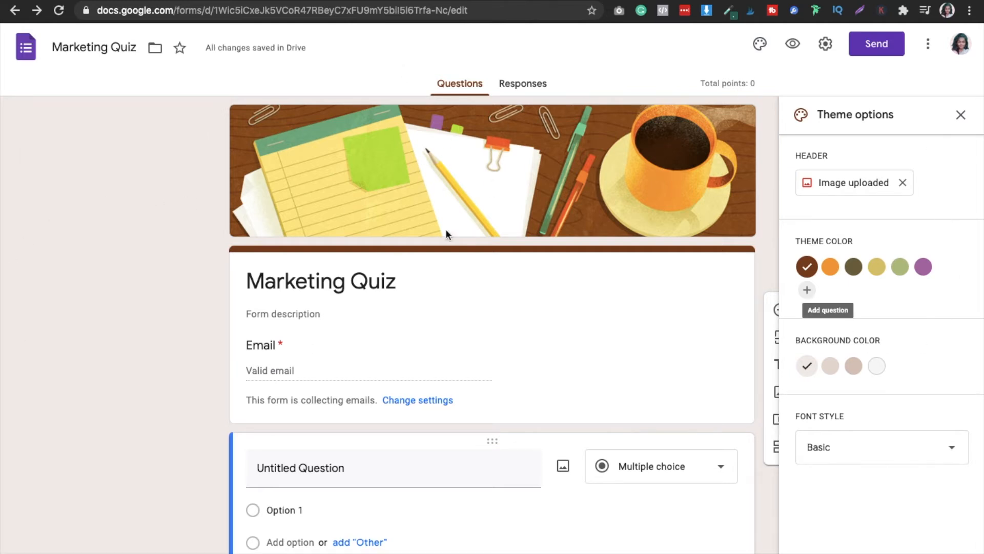
Look through the font styles, keep Basic, and close the theme options.
click(853, 457)
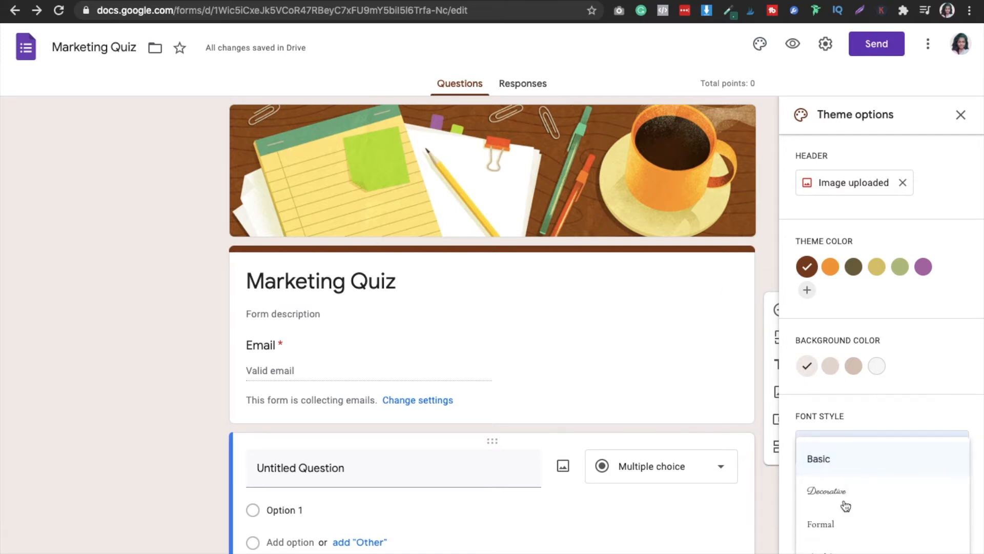
click(832, 470)
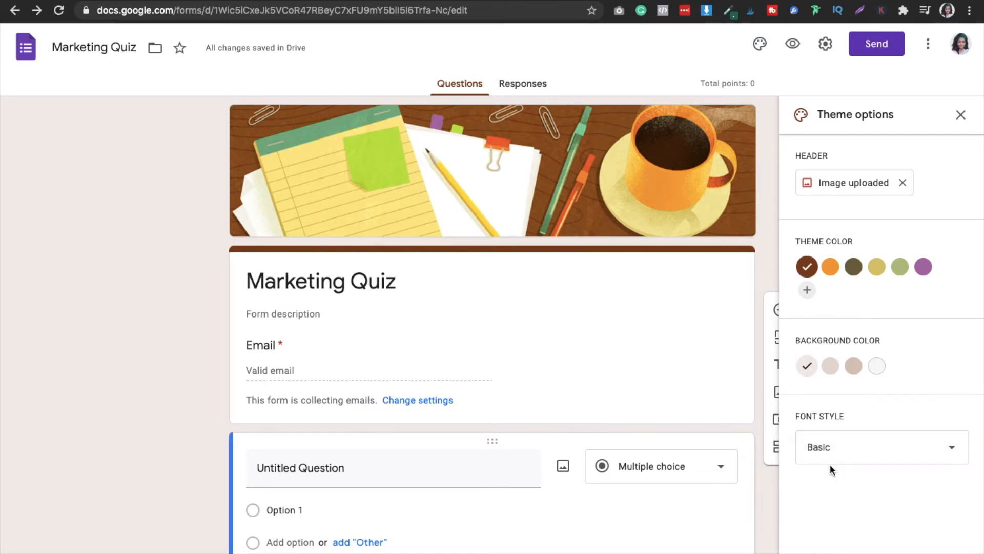
click(960, 115)
Review the form's general settings for email collection and response receipts, and save them as they are.
click(593, 338)
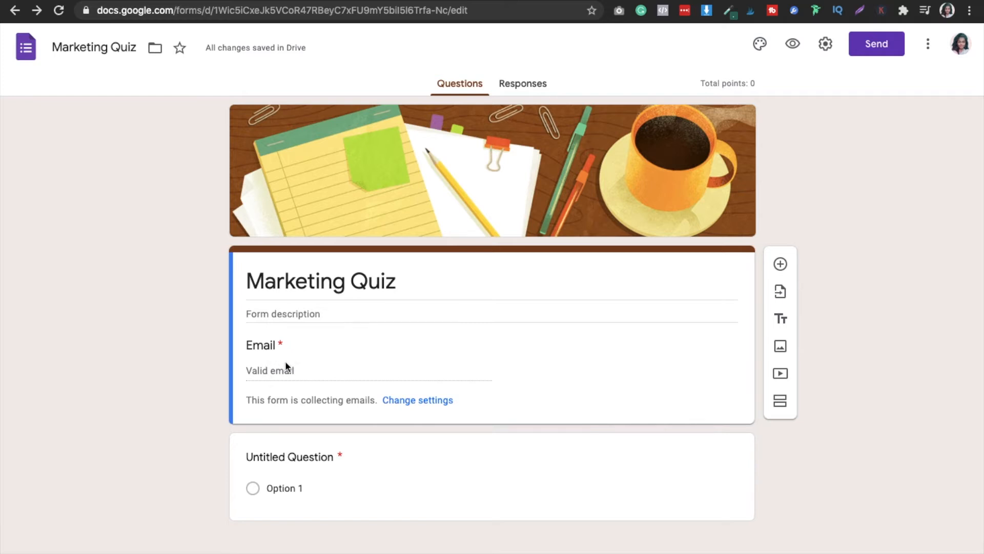
click(821, 45)
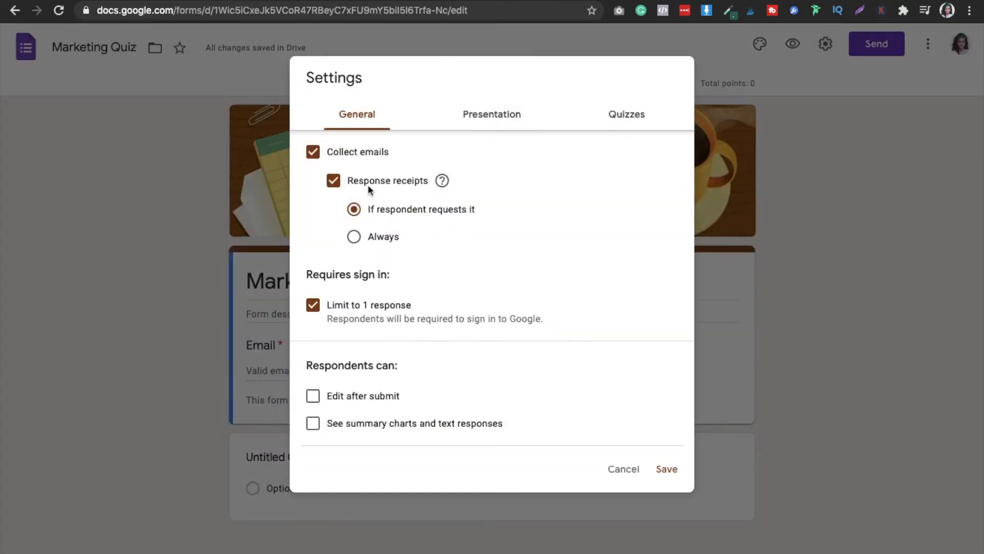
click(667, 469)
click(283, 312)
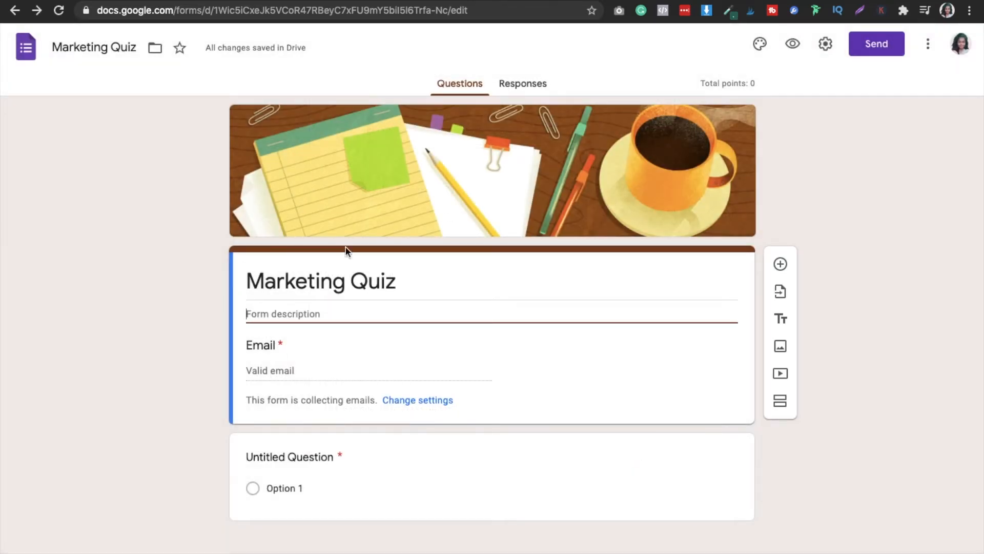
text(D)
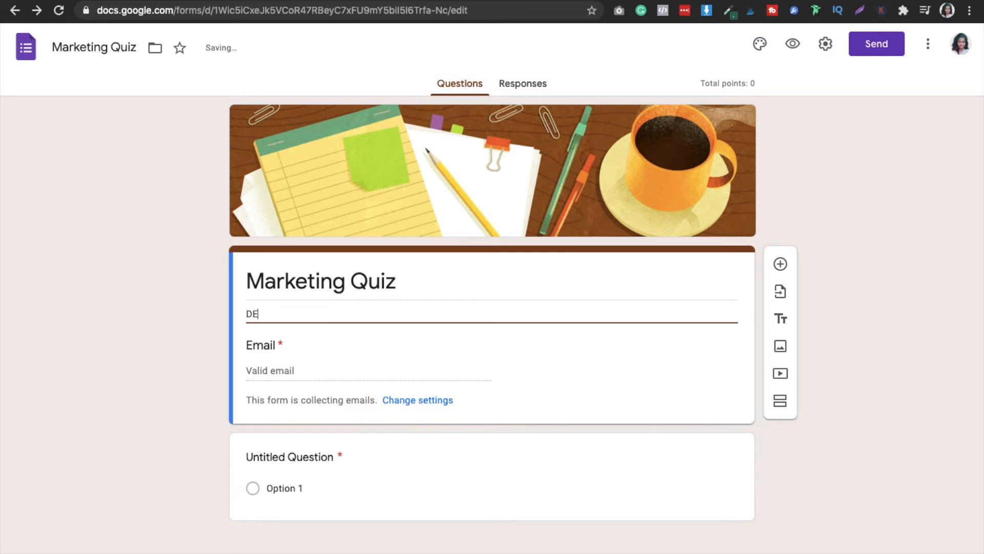
key(BackSpace)
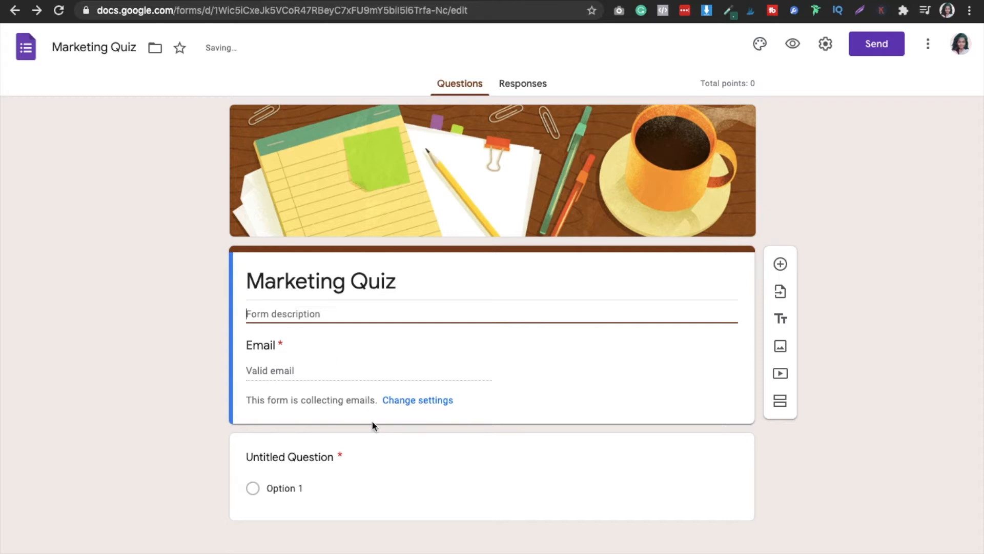
click(788, 478)
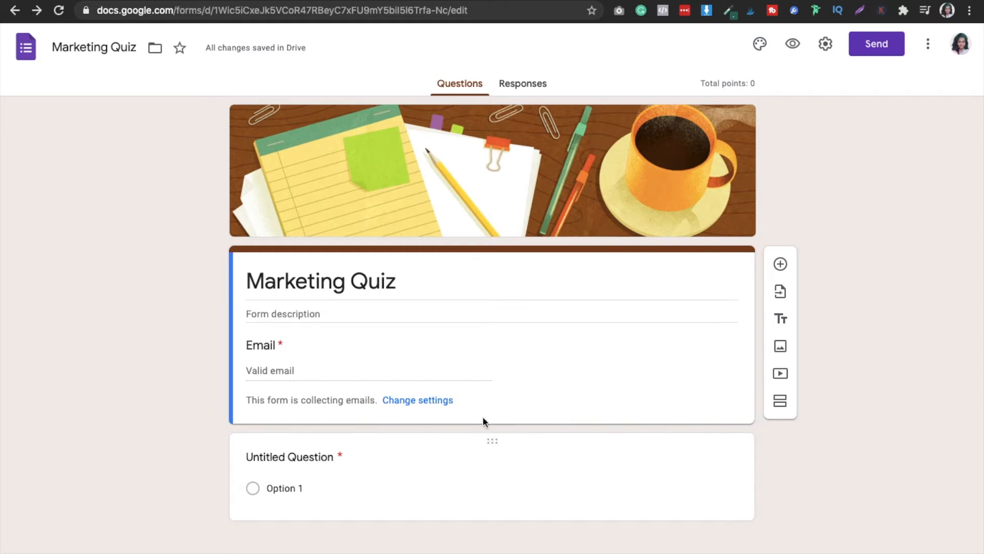
Title the untitled question "Name" and make it a short-answer question.
click(295, 460)
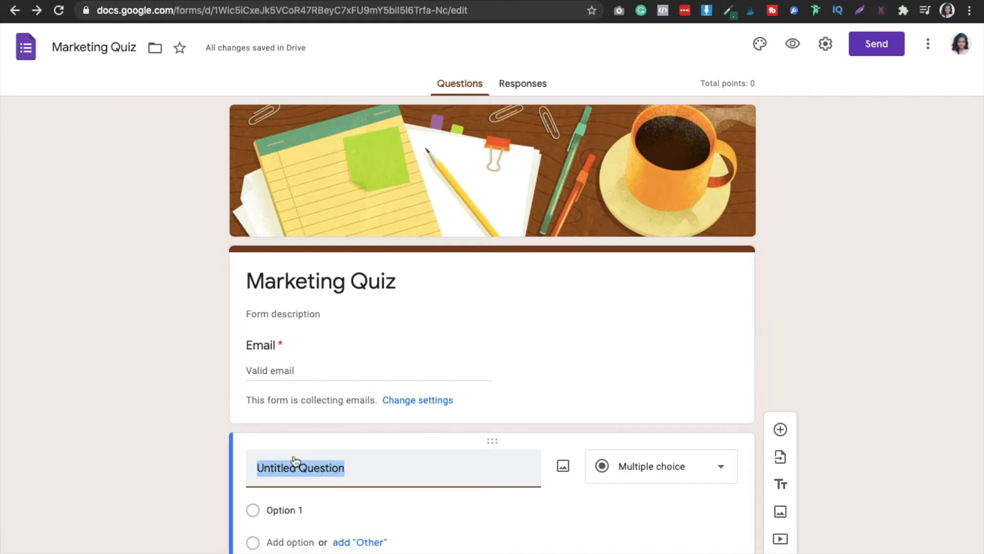
key(BackSpace)
text(nAME)
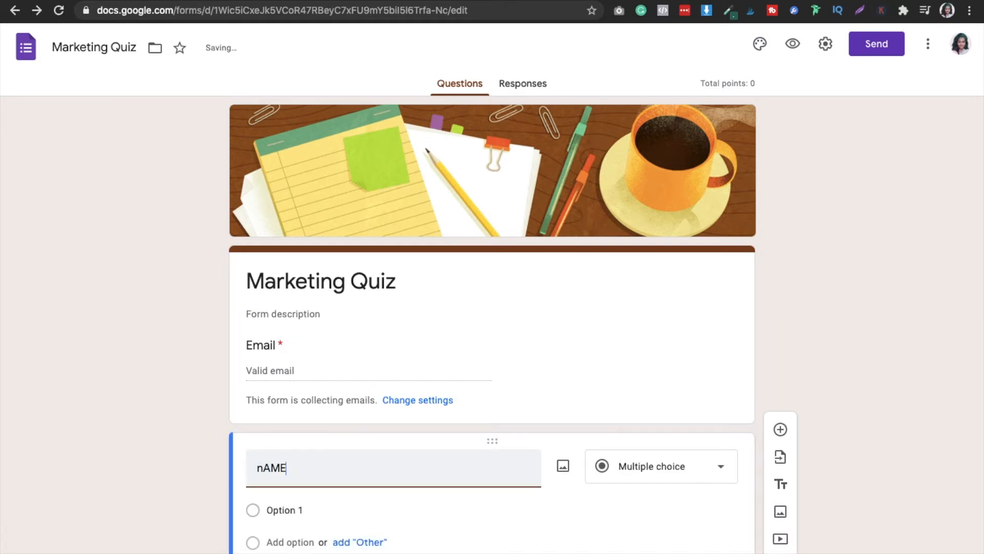
key(BackSpace)
key(BackSpace)
key(BackSpace)
key(BackSpace)
text(Namw)
click(626, 485)
click(670, 529)
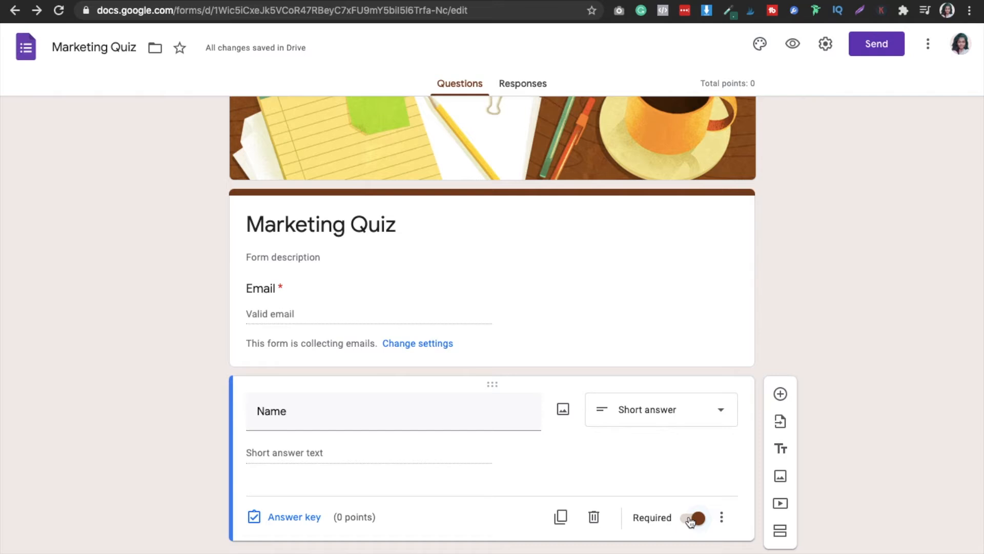
Switch the Name question's required setting off and back on.
click(692, 519)
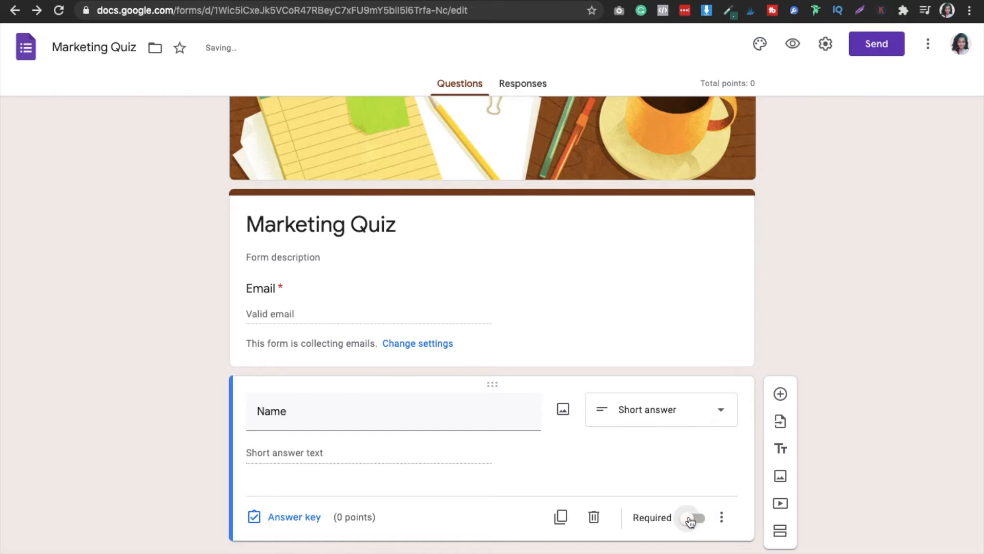
click(705, 519)
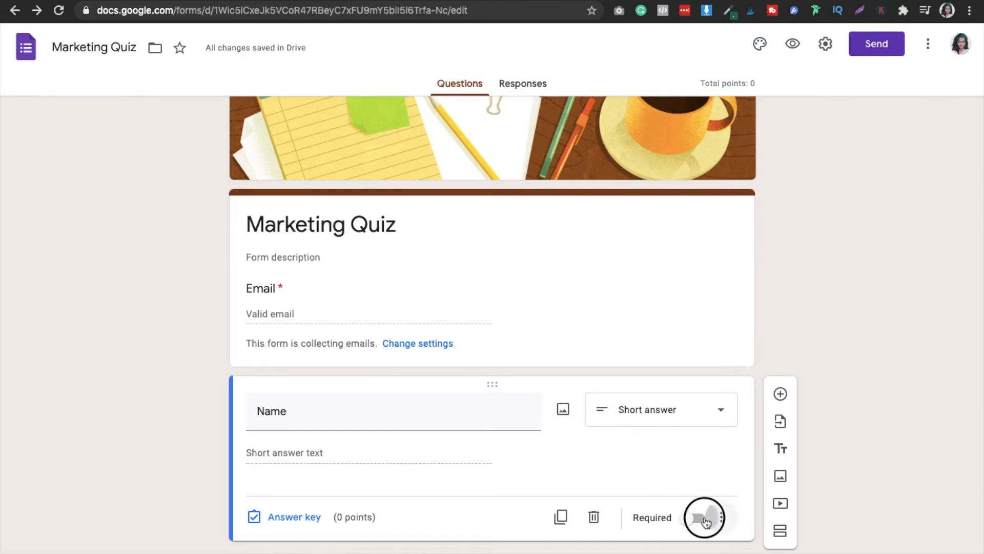
click(697, 520)
click(697, 520)
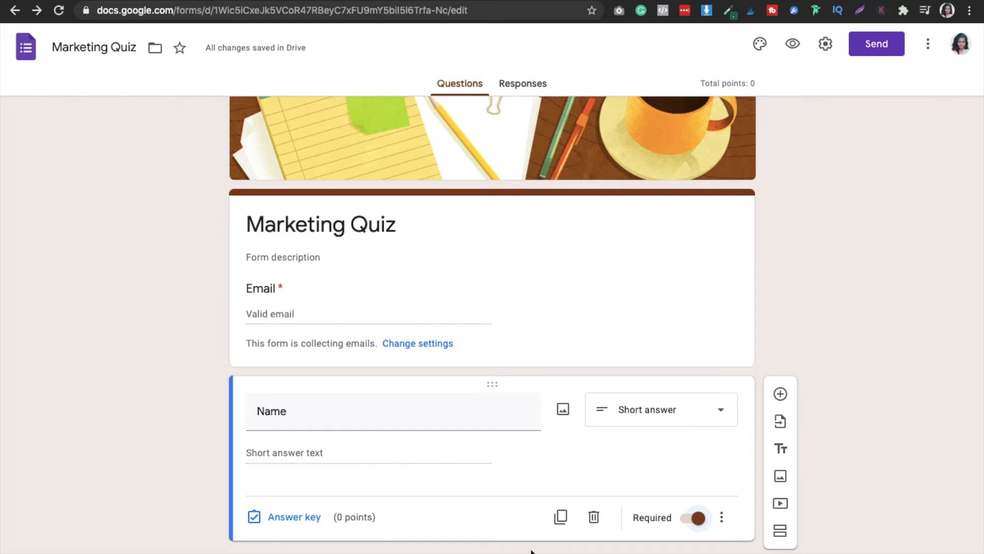
Add a new section after the Name question and title it "Part-2".
click(782, 532)
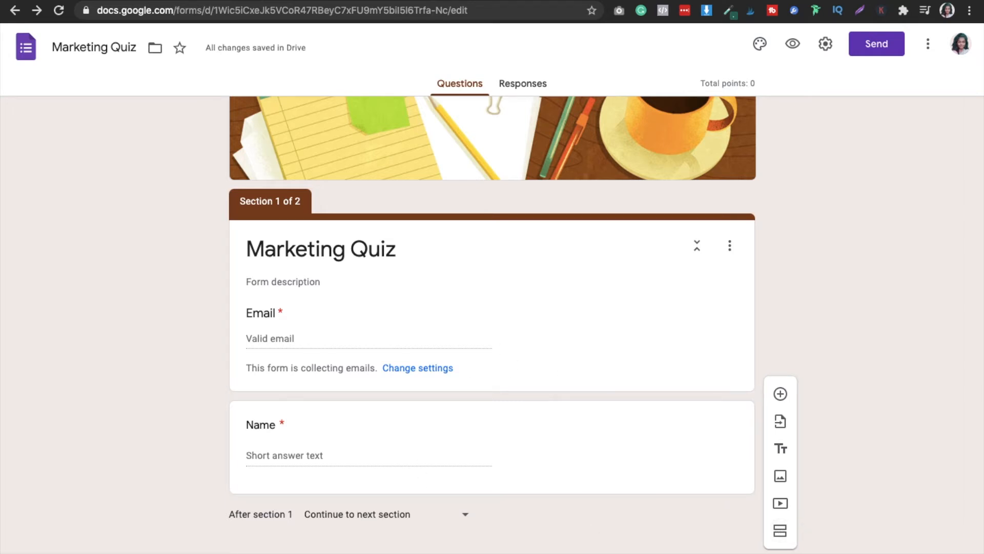
scroll(371, 483, down, 3)
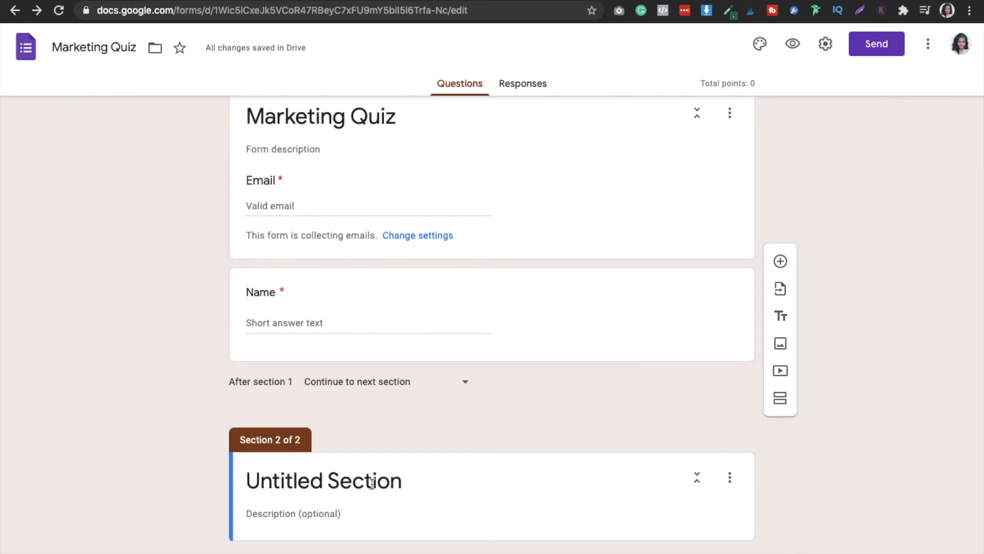
click(371, 484)
key(BackSpace)
text(A)
key(BackSpace)
text(Mark)
key(BackSpace)
key(BackSpace)
key(BackSpace)
key(BackSpace)
text(p)
key(BackSpace)
text(Part-2)
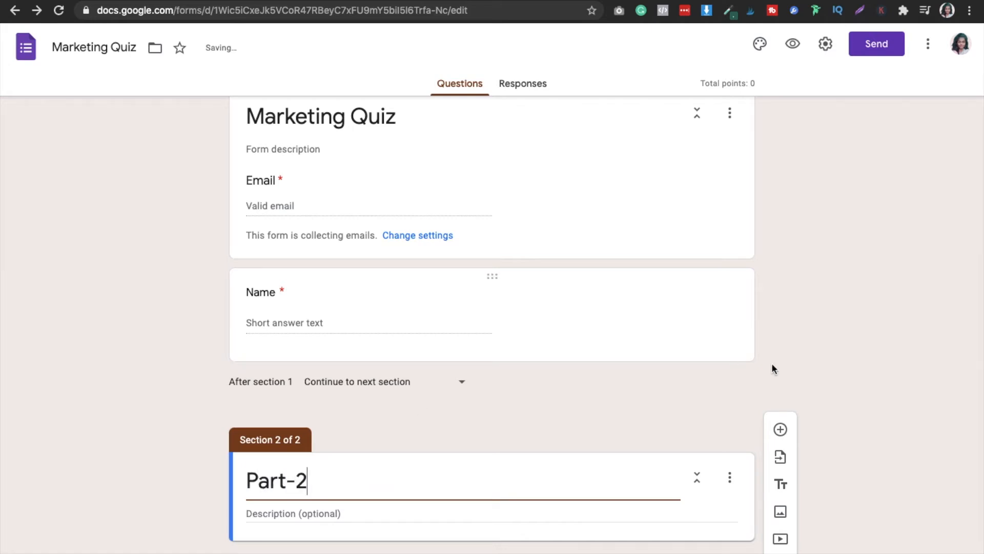
click(806, 374)
click(402, 513)
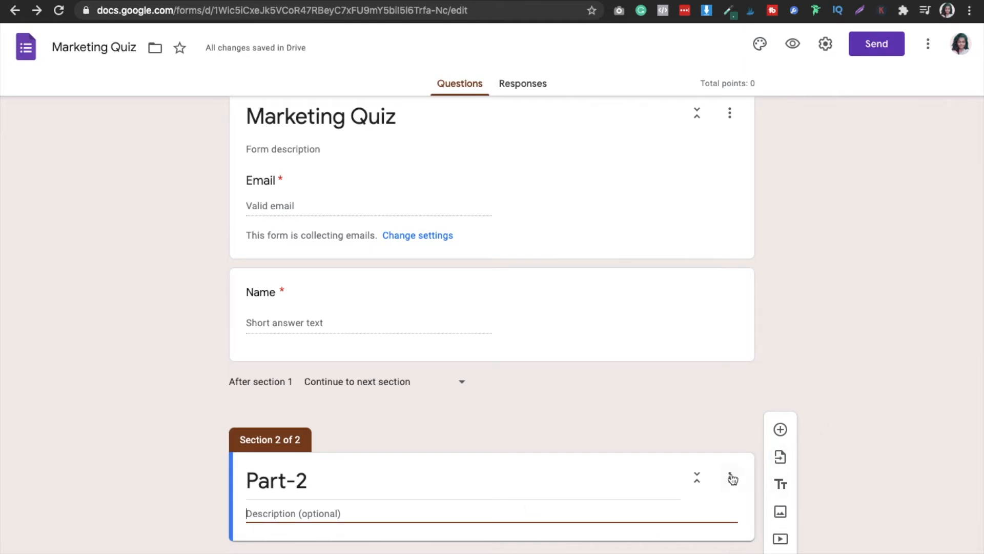
Add a blank multiple-choice question to the Part-2 section and view the forms available for importing questions.
click(780, 433)
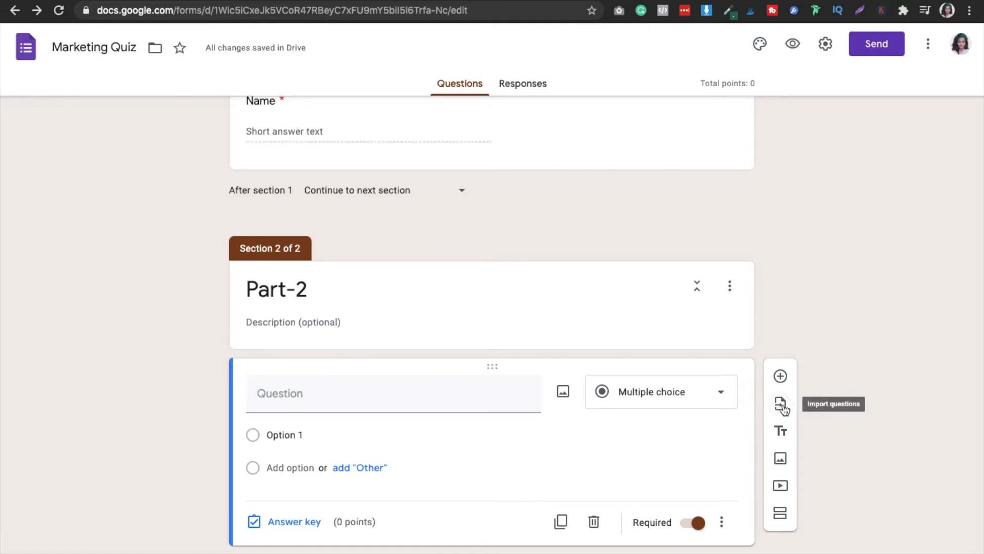
click(782, 406)
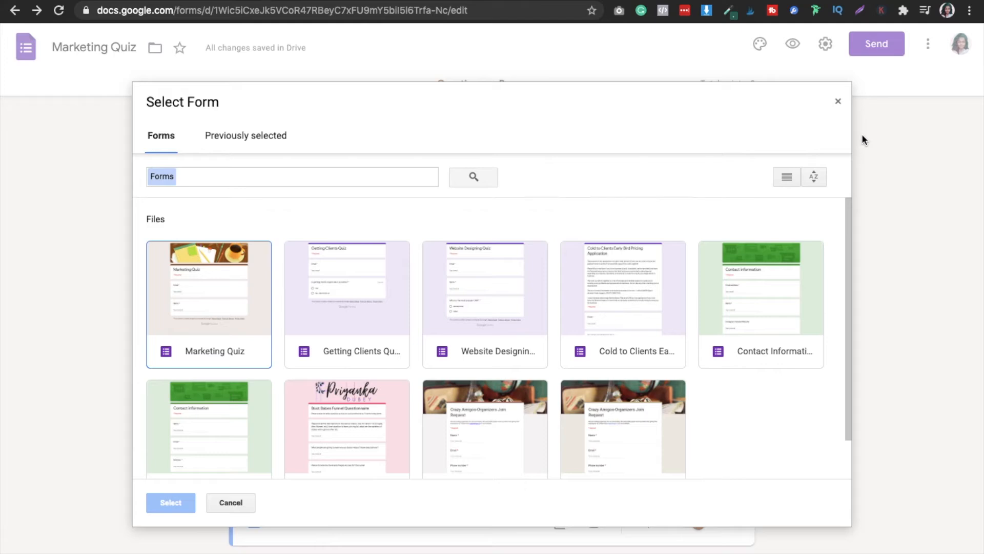
click(839, 103)
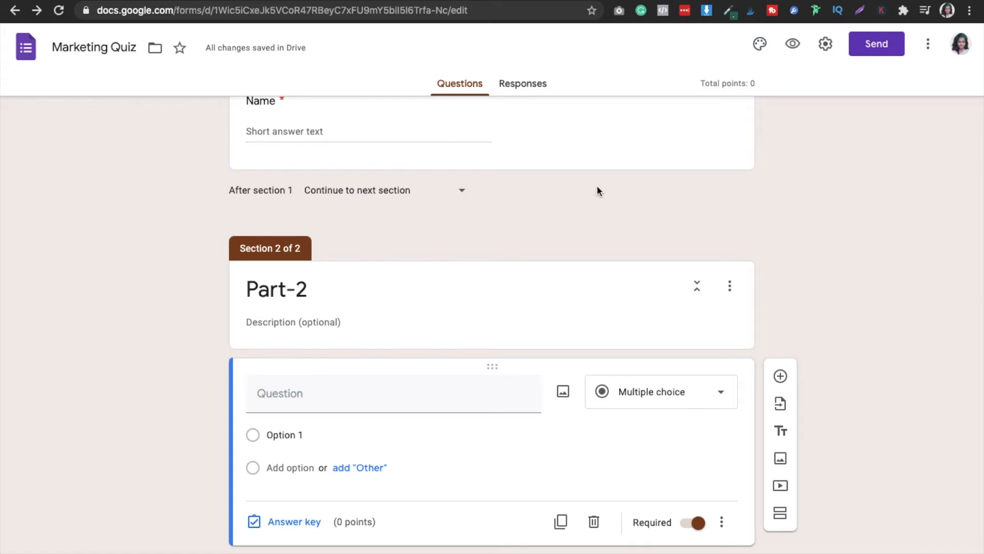
Enter "1. Is getting high-paying clients organically is possible?" as the text of the blank question in Part-2.
click(315, 399)
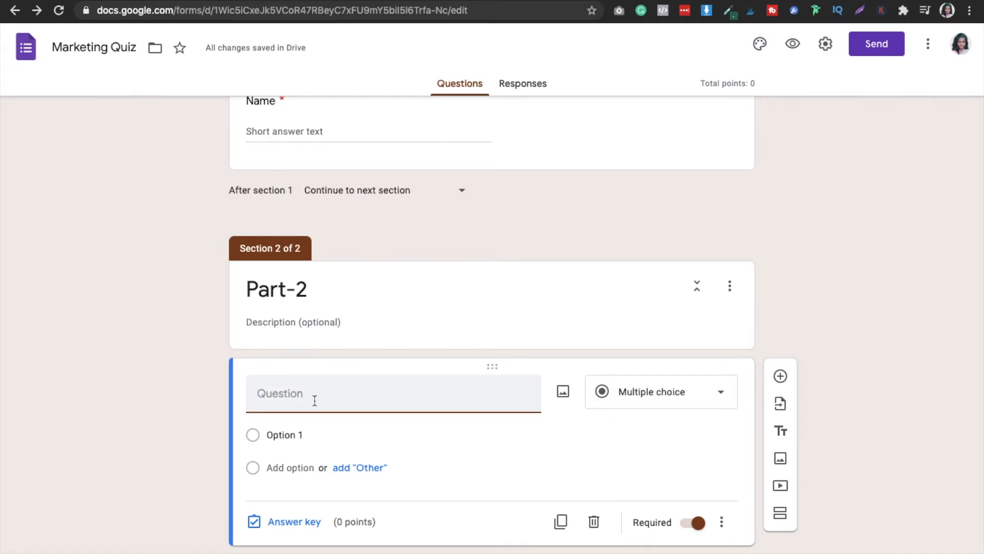
text(1)
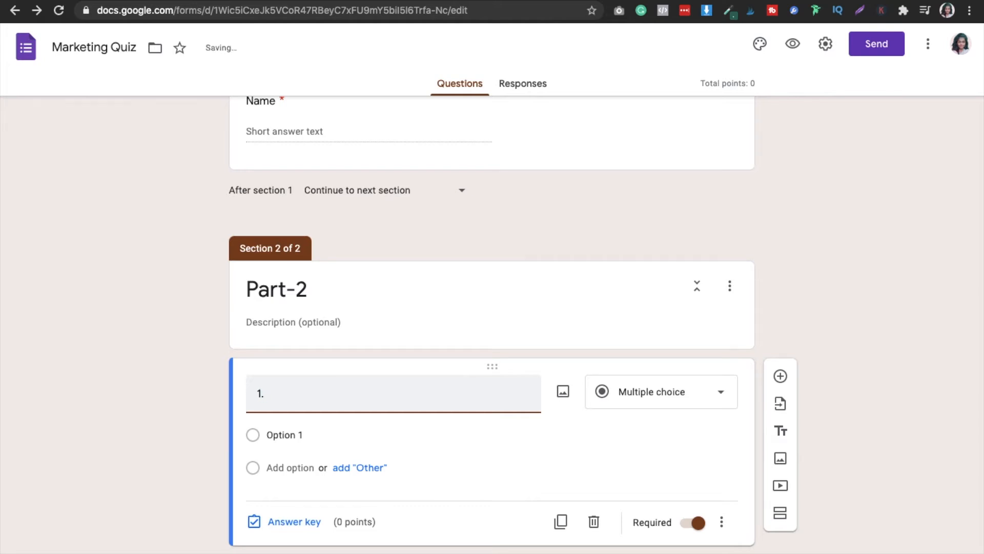
text(. Is getting c)
text(lients)
key(Left)
key(Left)
text(high-paying)
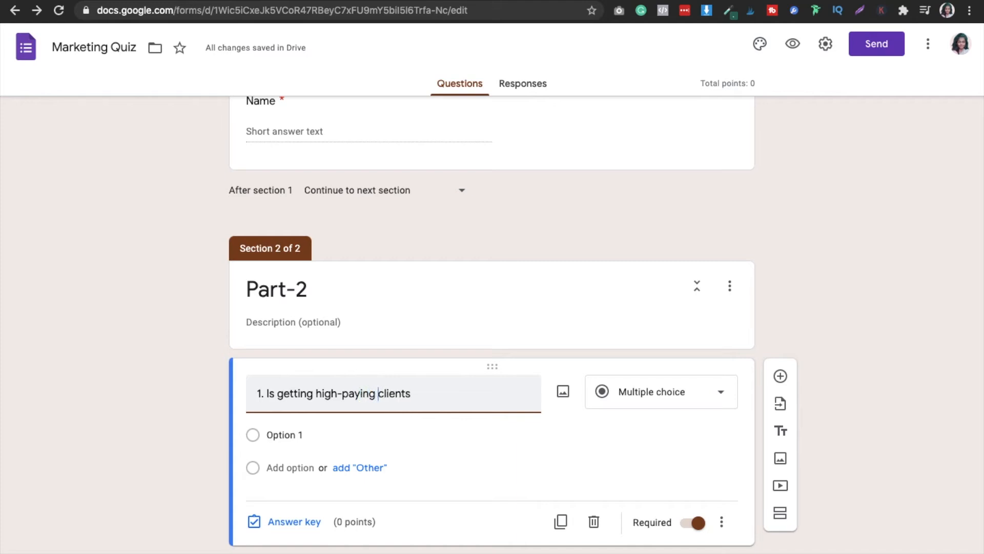
key(Right)
key(Right)
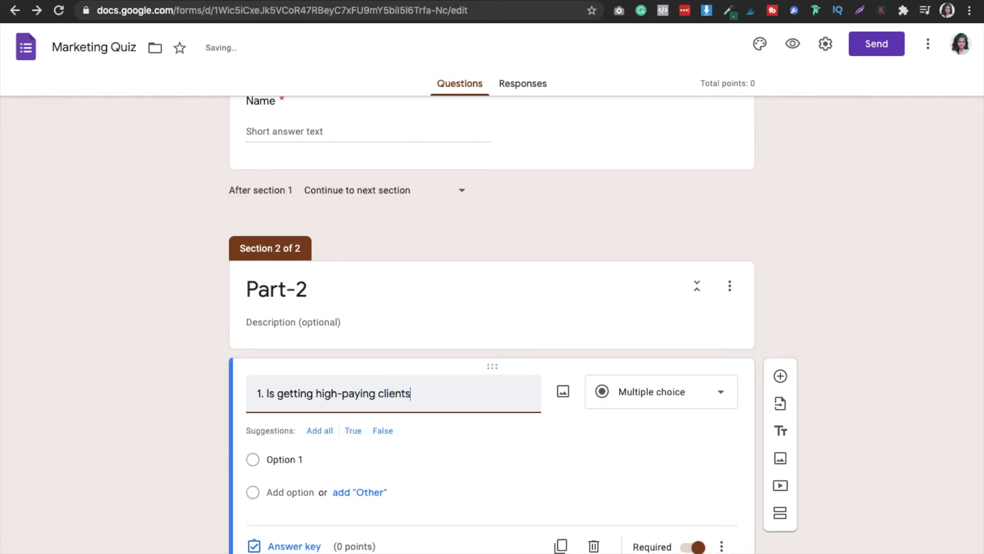
key(BackSpace)
text(organically is possible?)
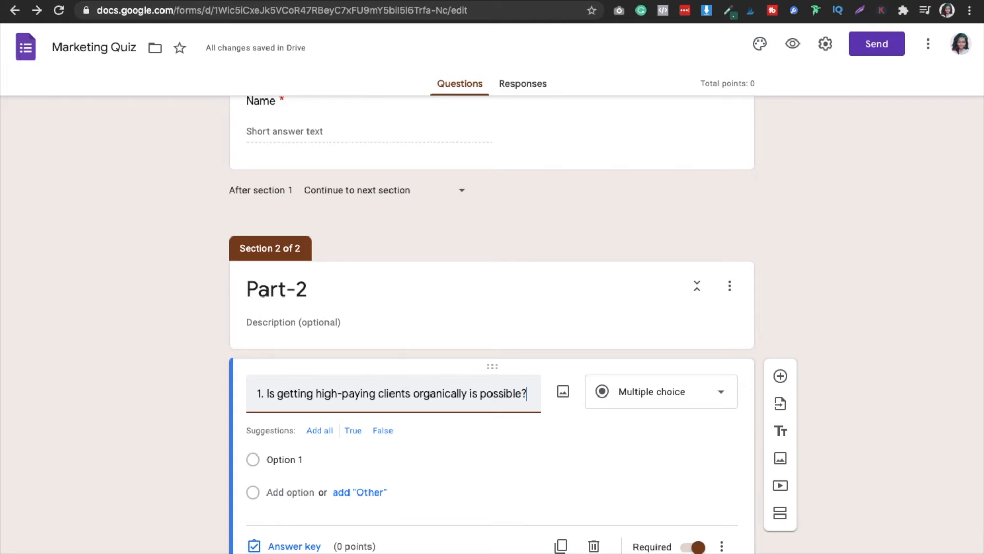
Give the high-paying clients question the answer options "Yes" and "NOPE, I don't think so".
click(296, 457)
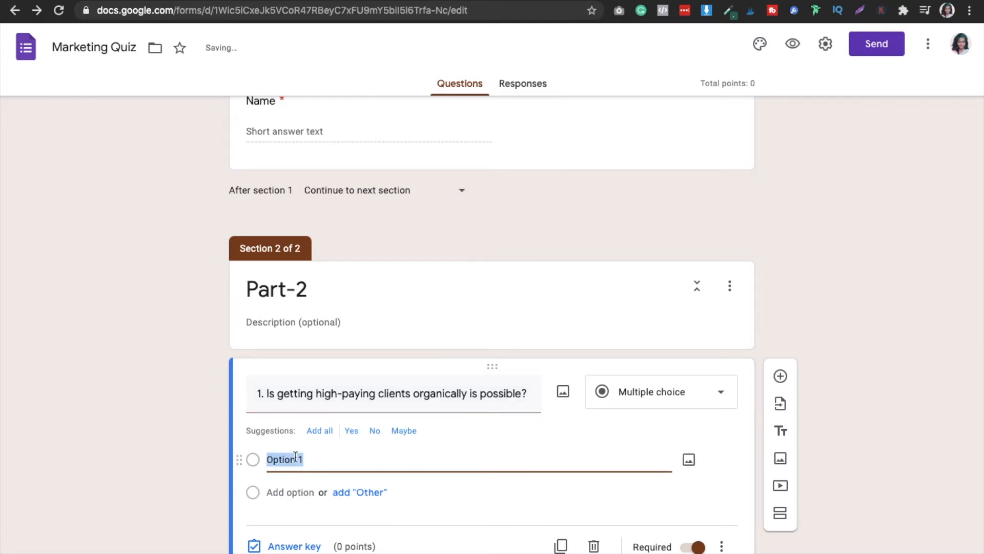
key(BackSpace)
text(Yes)
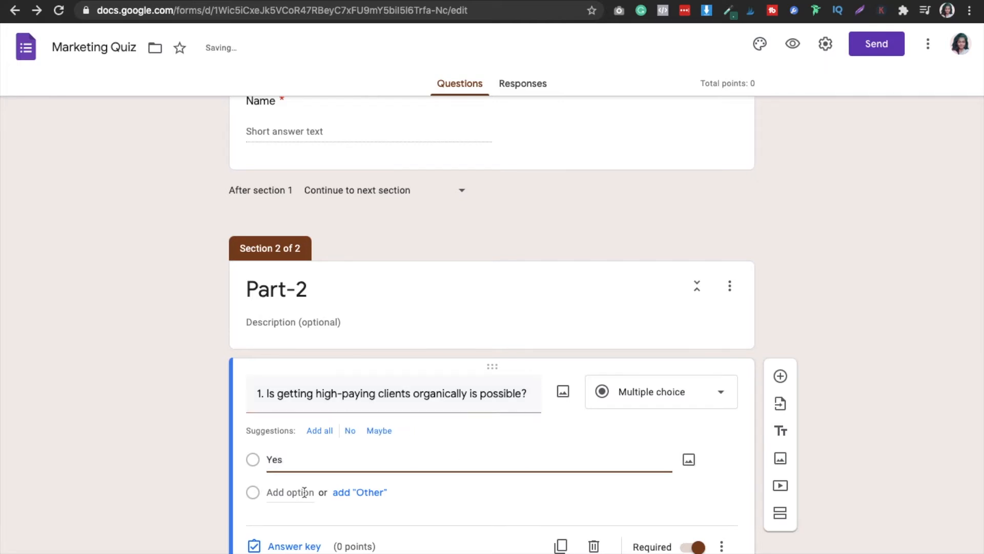
key(Return)
key(BackSpace)
text(NOPE)
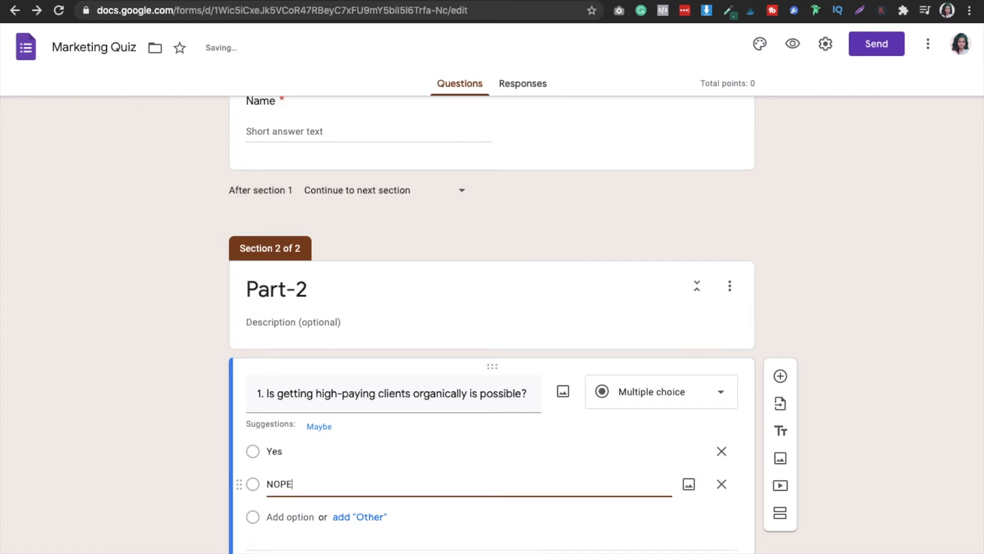
text(, I don't think so)
click(185, 451)
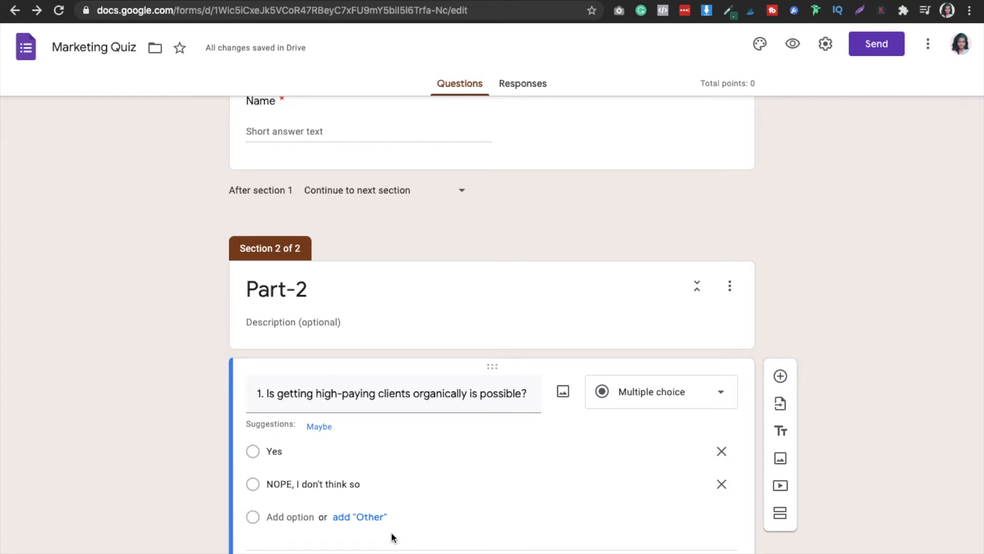
In the question's answer key, mark "Yes" as the correct answer and assign 4 points.
scroll(392, 534, down, 2)
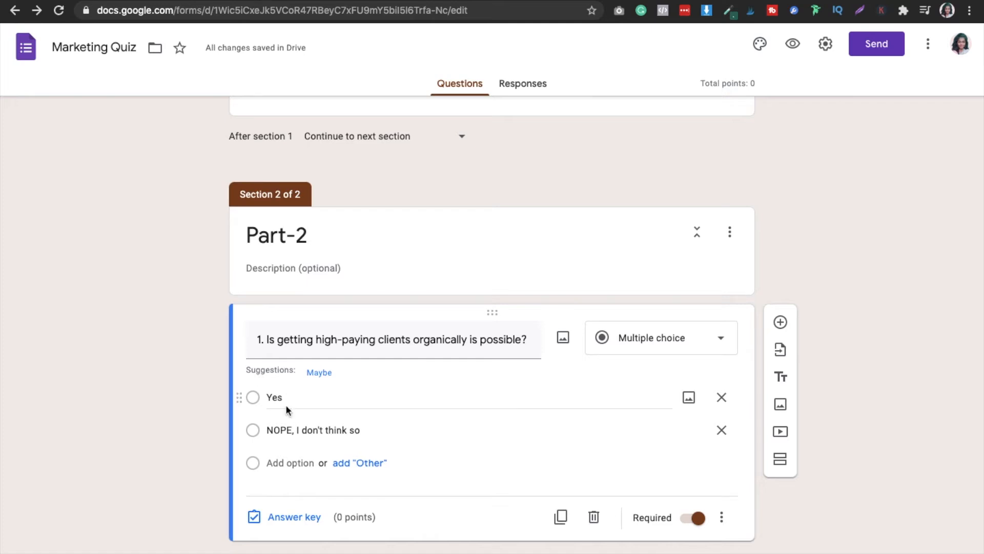
click(253, 400)
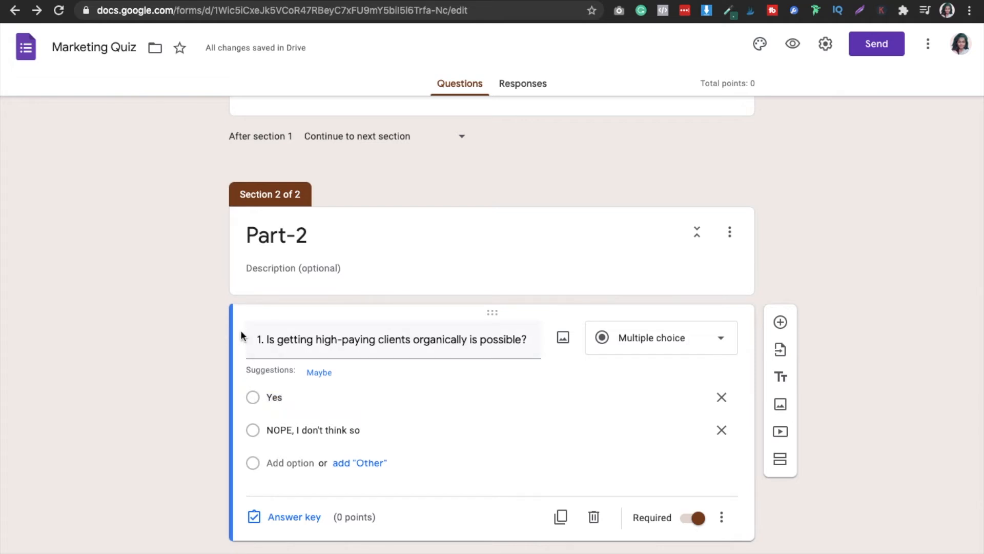
click(282, 517)
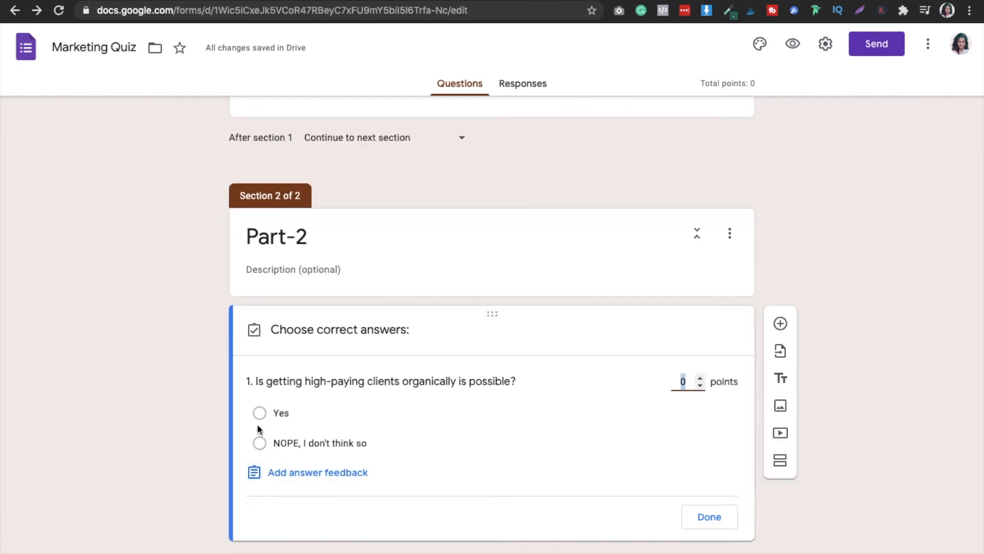
click(259, 412)
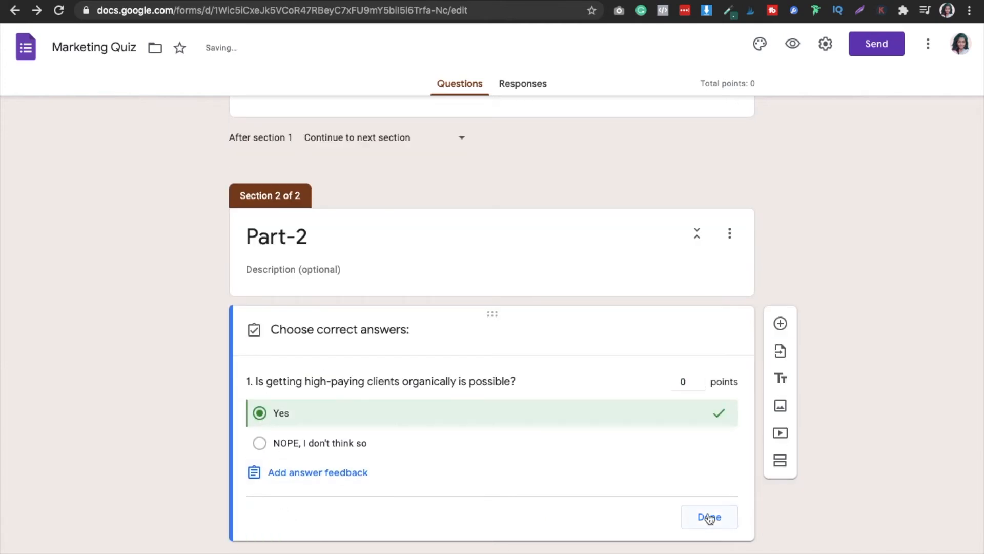
click(685, 381)
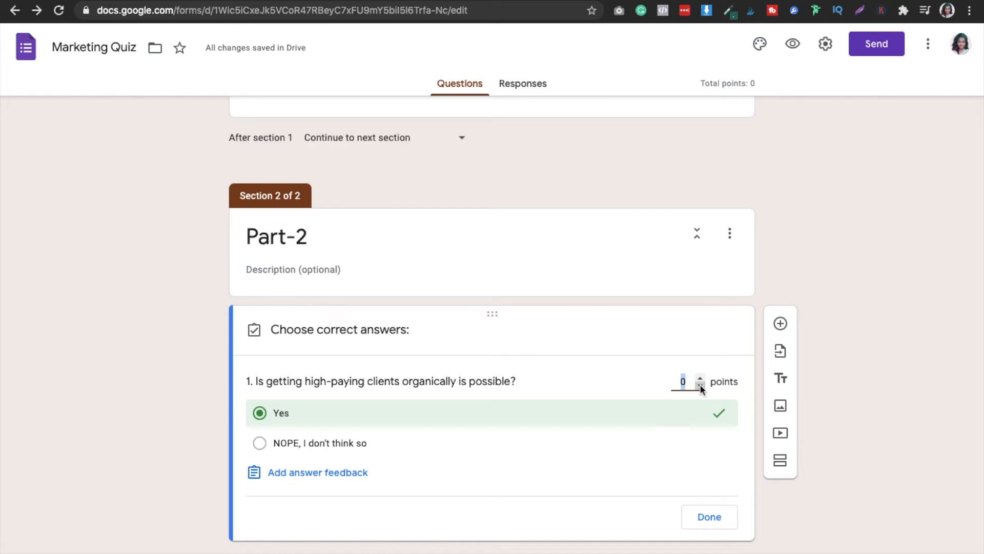
click(701, 379)
click(700, 379)
click(700, 379)
click(705, 516)
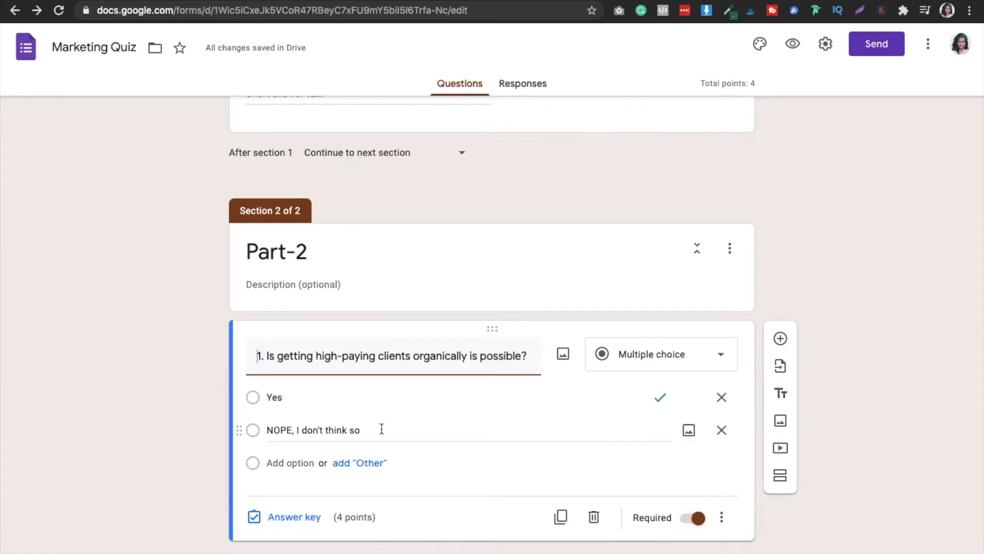
Try a Checkbox grid question below the high-paying clients question and delete it.
click(781, 339)
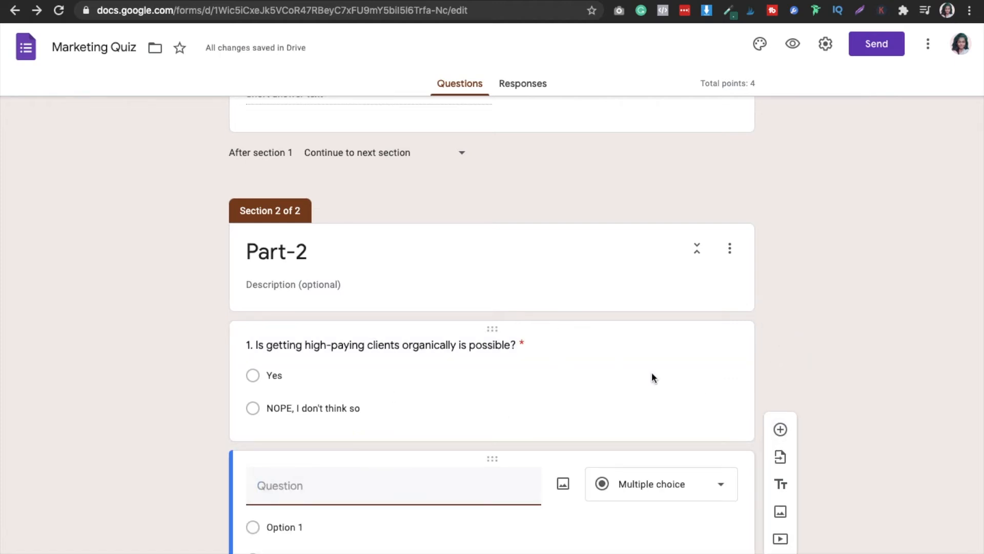
click(762, 400)
scroll(761, 402, down, 1)
scroll(763, 404, down, 1)
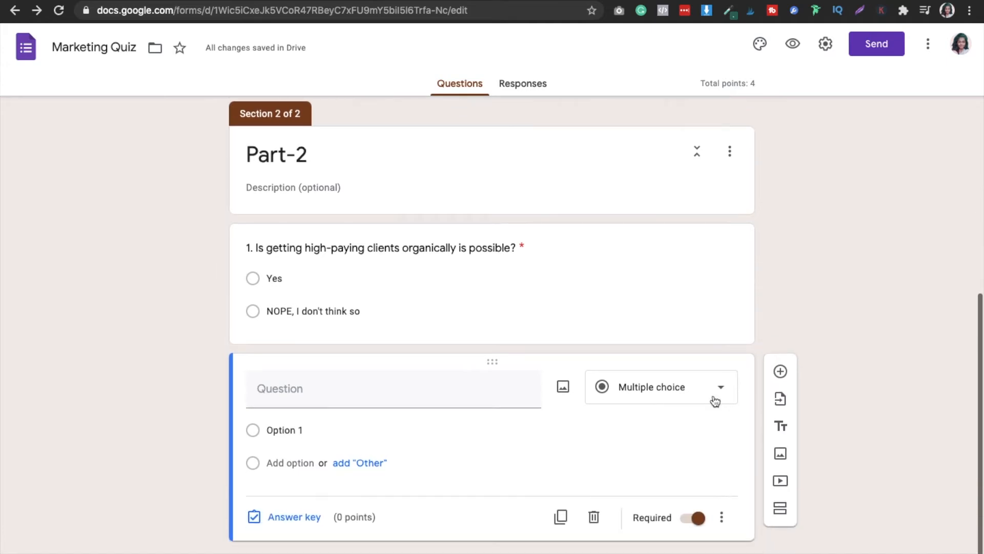
click(650, 387)
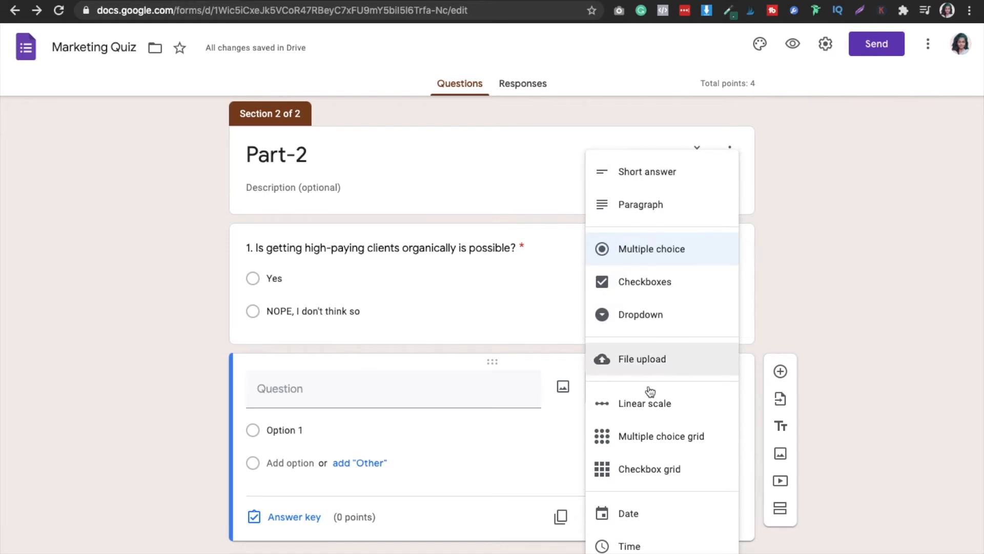
click(654, 469)
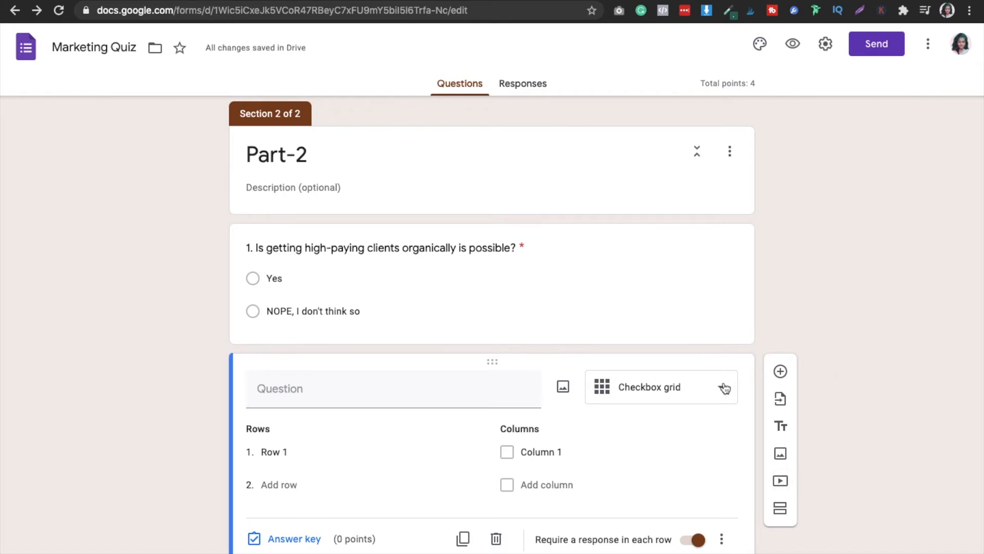
click(496, 538)
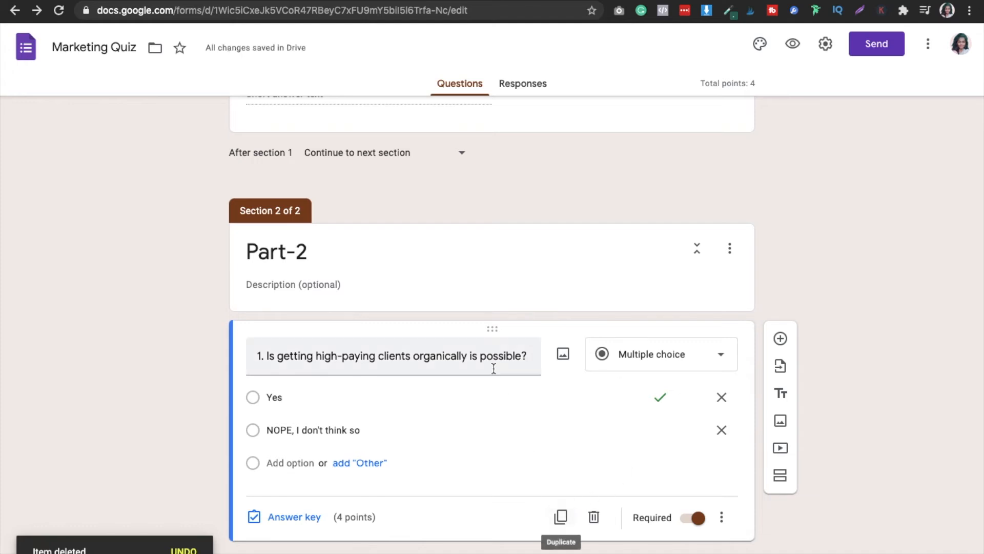
Duplicate the high-paying clients question and change the copy's text to "1. How many hashtags can we use in Instgram?".
click(562, 517)
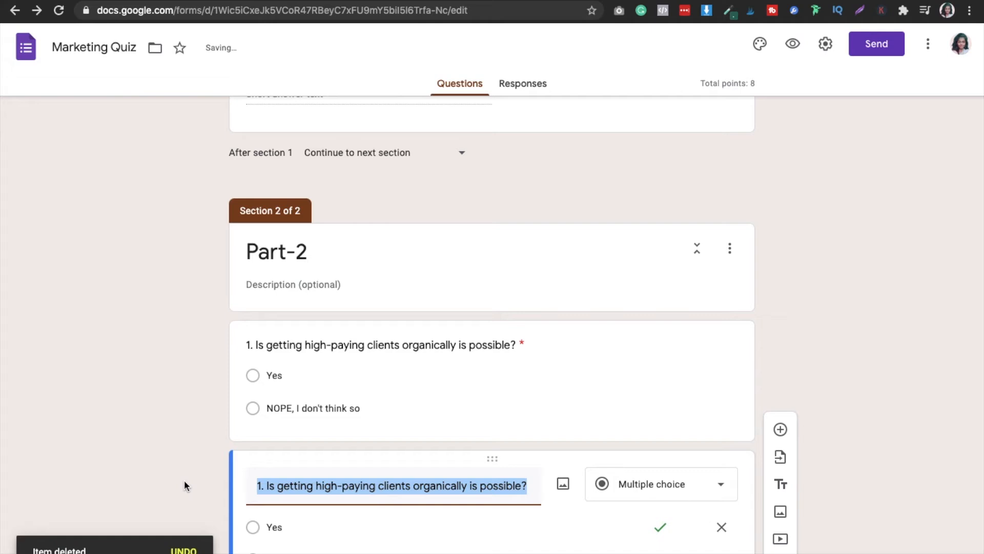
triple_click(395, 460)
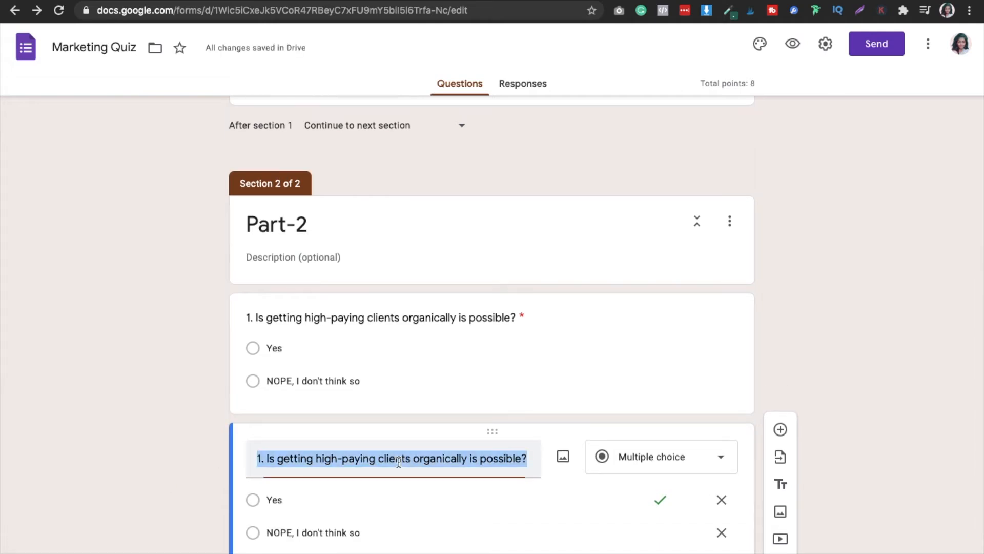
click(469, 460)
drag(531, 458, 270, 460)
key(BackSpace)
key(BackSpace)
text(How )
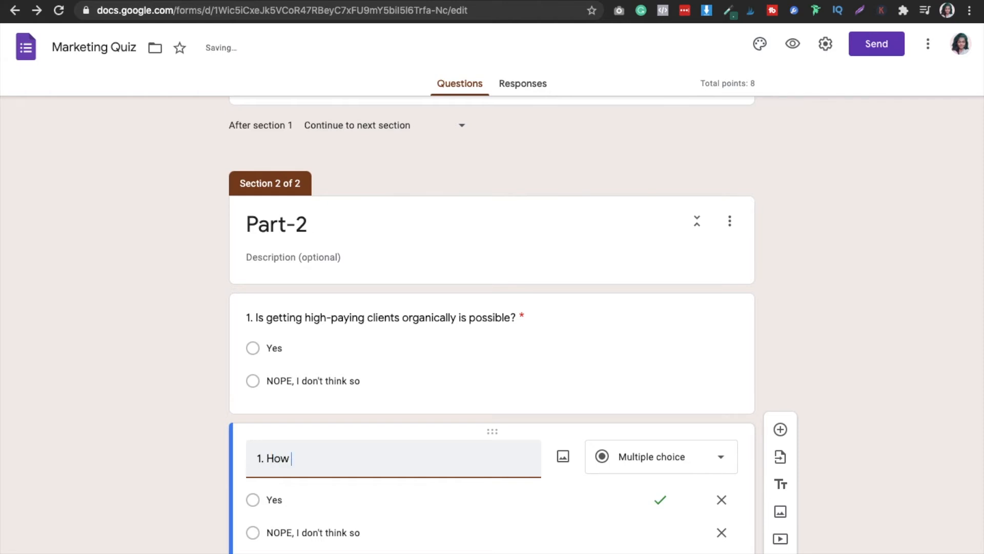
text(many hashta)
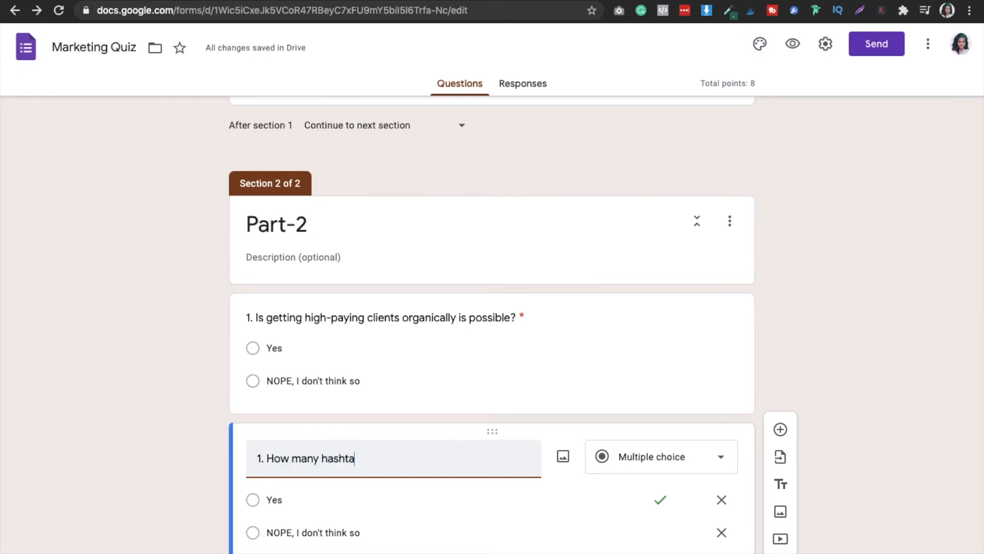
text(gs)
text( can we us)
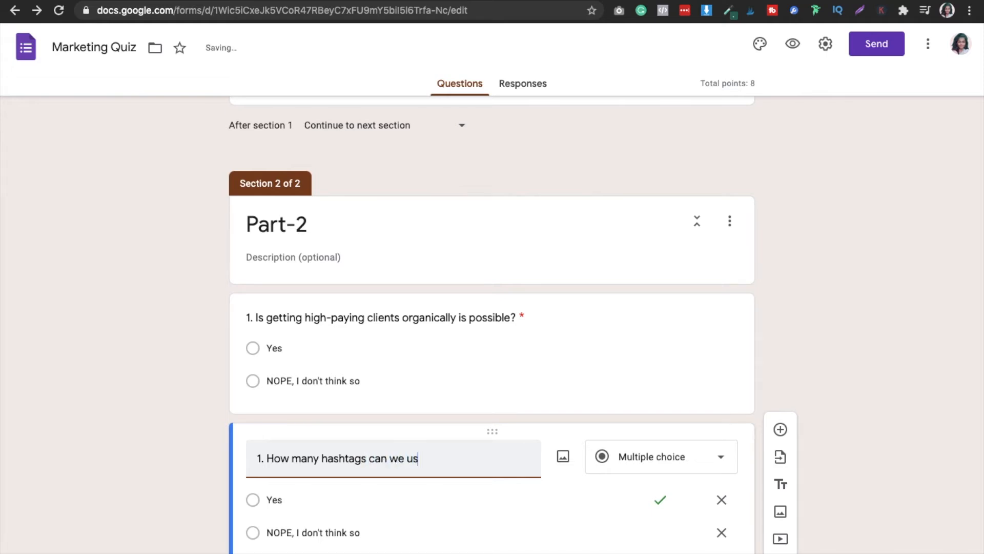
text(e in Instgram?)
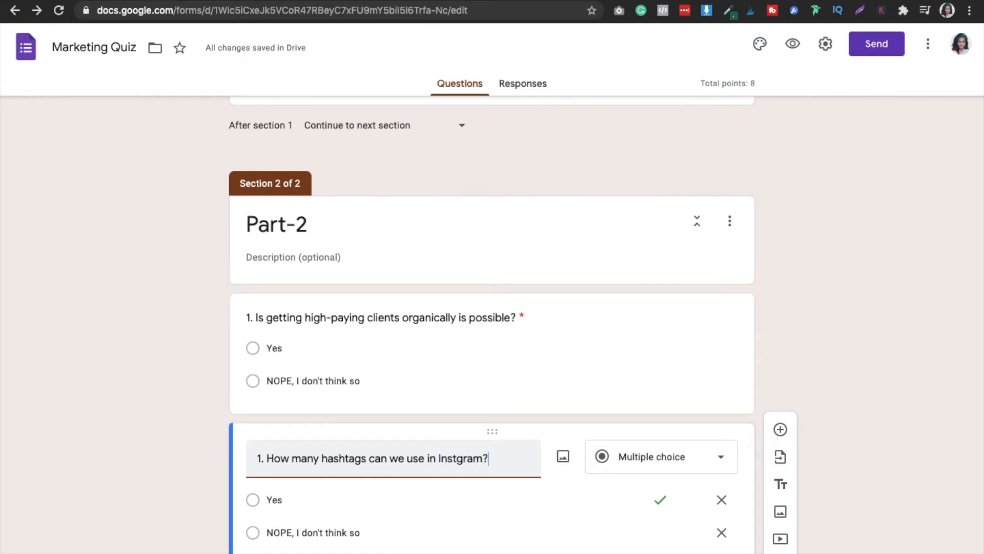
Clear the "Yes" option of the hashtags question and correct the spelling of "Instagram" in its text.
click(306, 500)
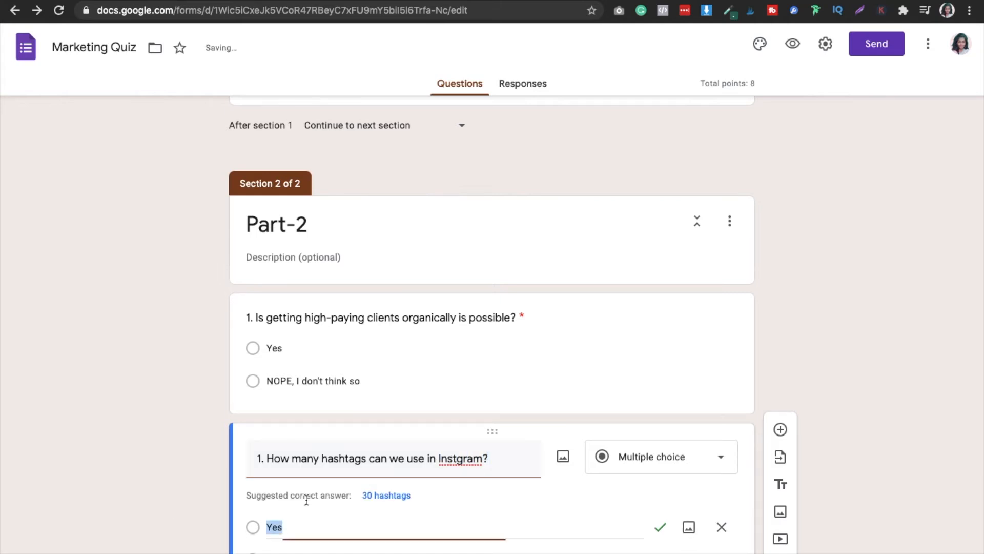
key(BackSpace)
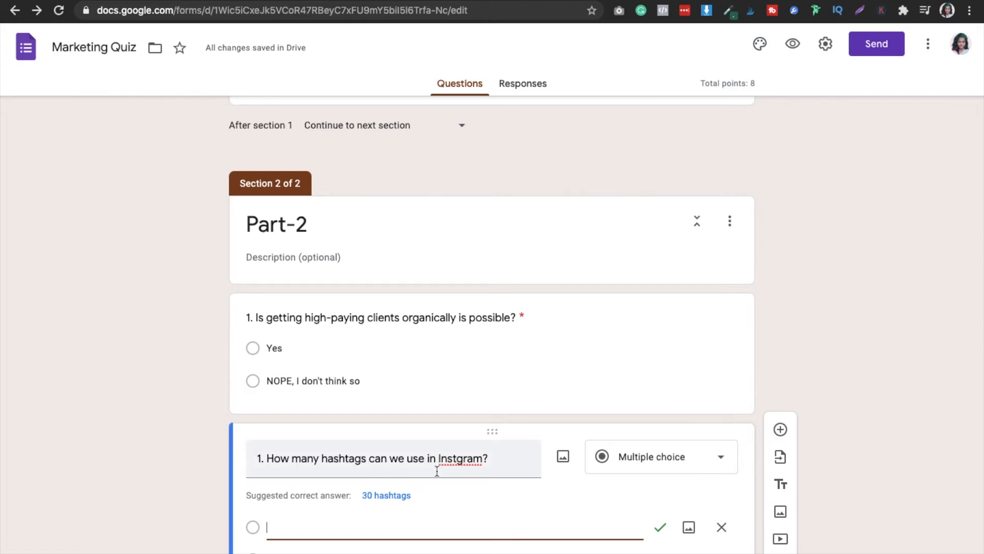
click(459, 460)
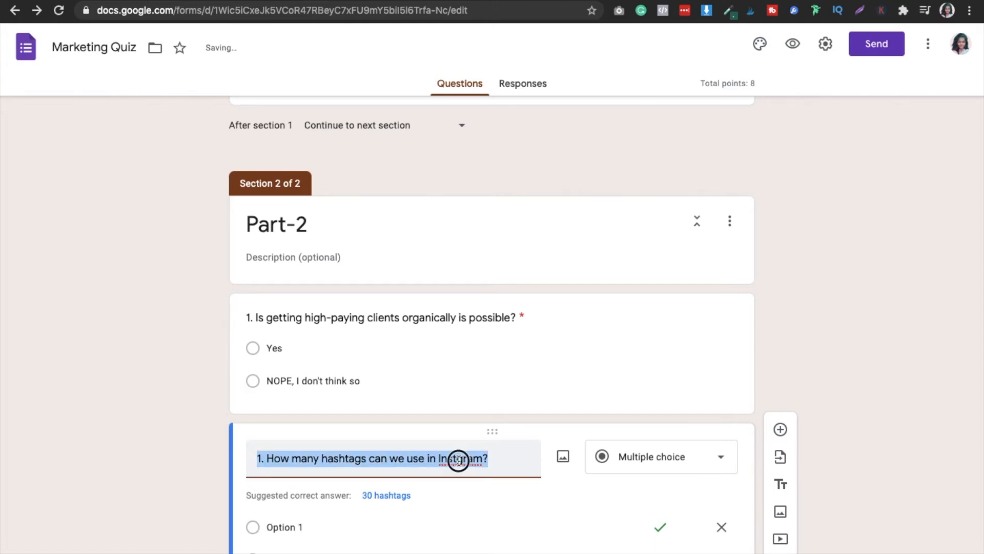
click(459, 459)
text(a)
Give the hashtags question the answer options "30", "25" and "32", in that order.
click(308, 531)
key(BackSpace)
text(25)
key(Return)
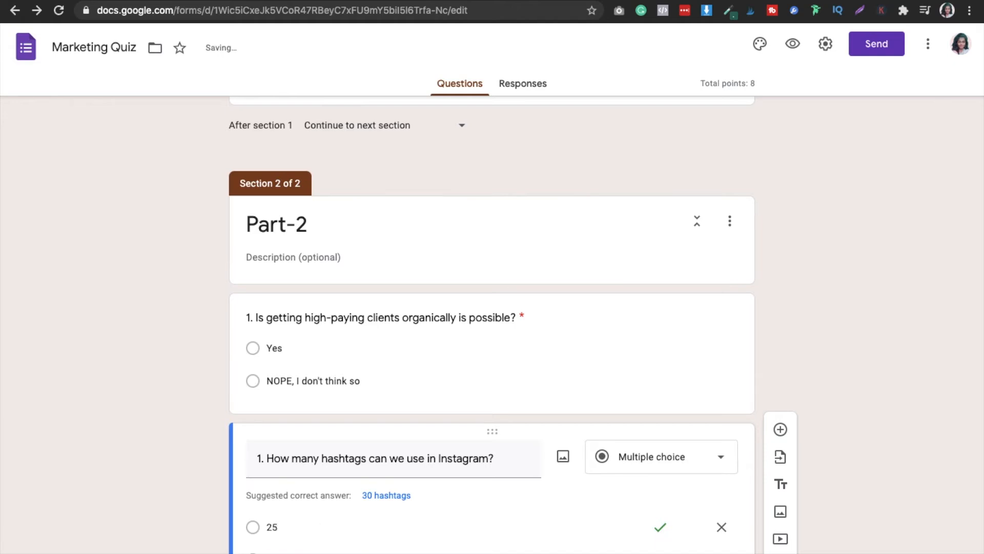
click(737, 512)
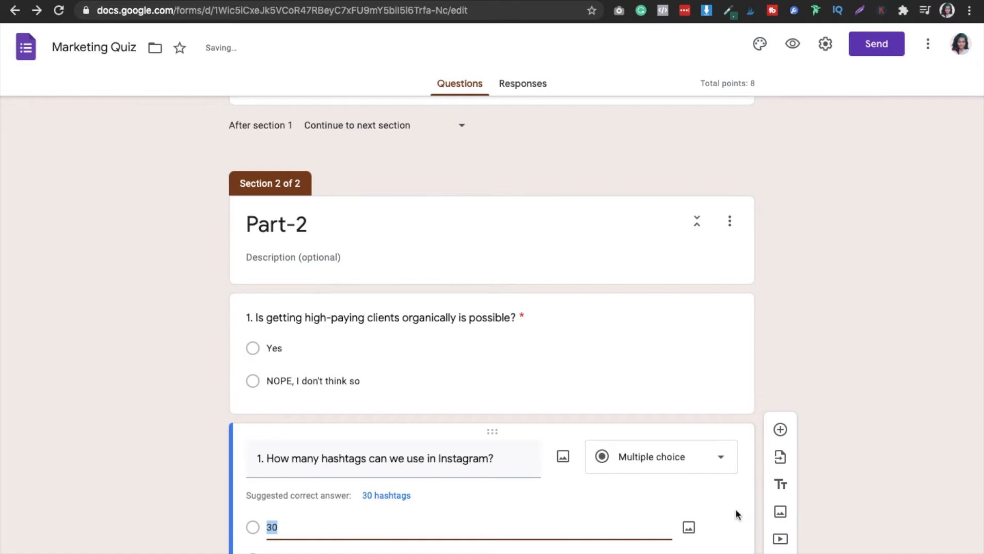
click(476, 527)
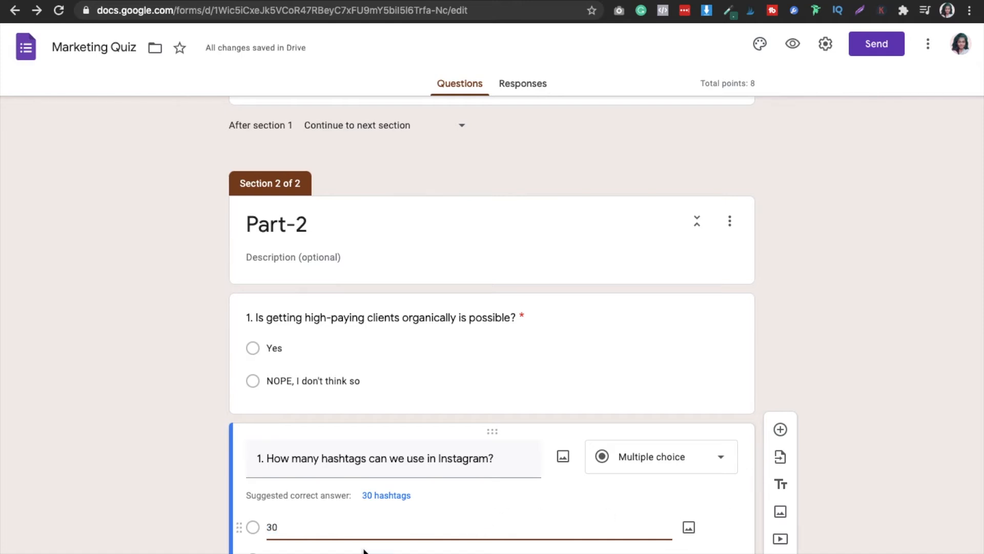
key(Return)
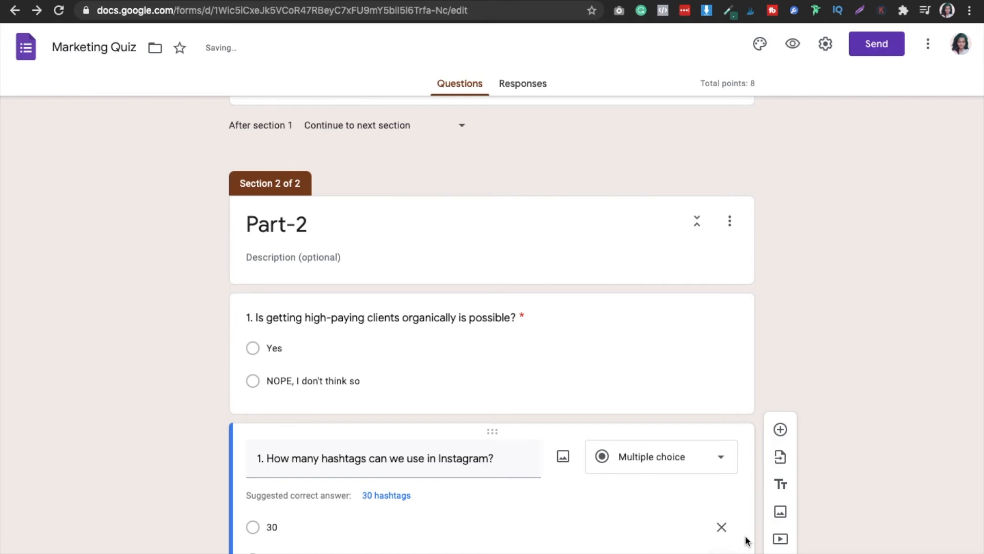
scroll(747, 539, down, 2)
scroll(747, 540, down, 4)
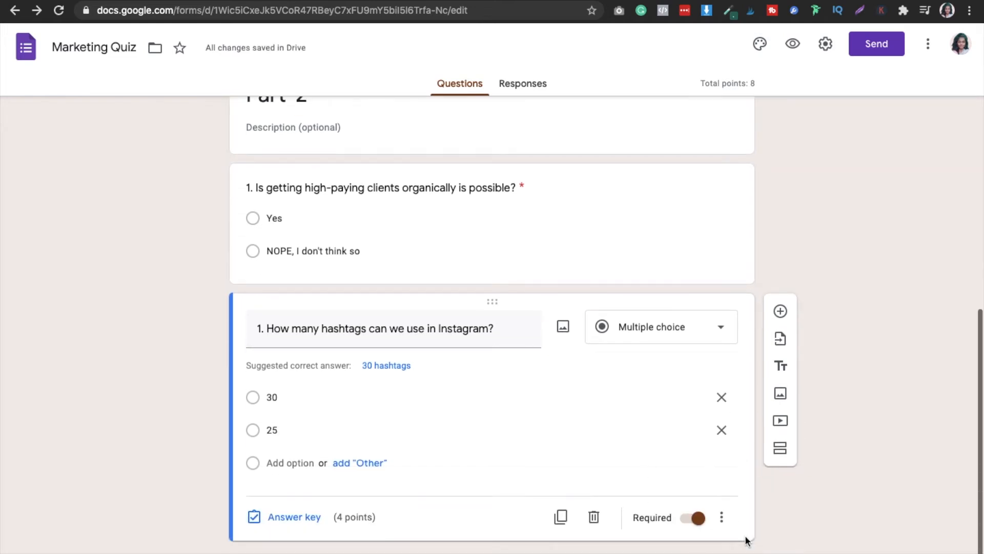
click(279, 463)
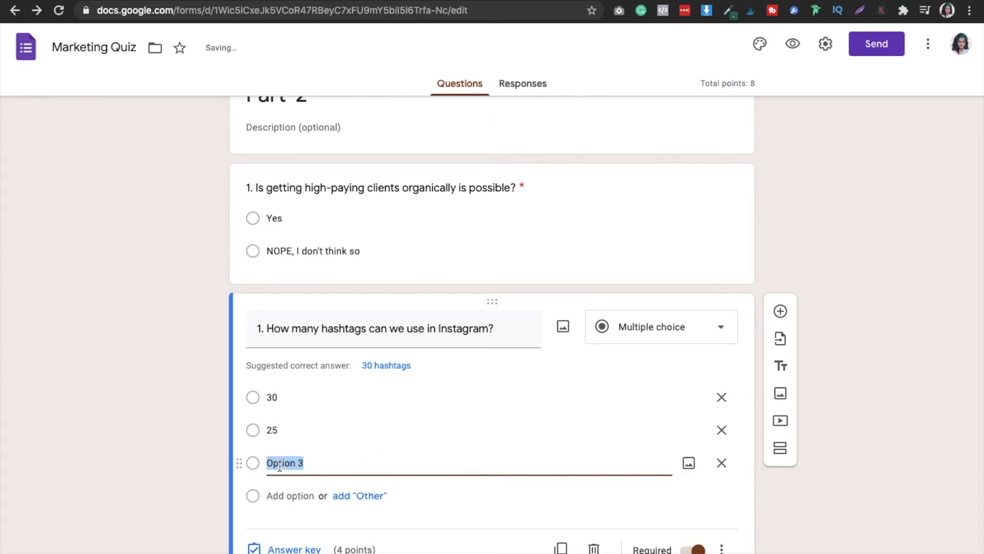
key(BackSpace)
text(32)
In the hashtags question's answer key, mark "30" as the correct answer and assign 3 points.
click(305, 549)
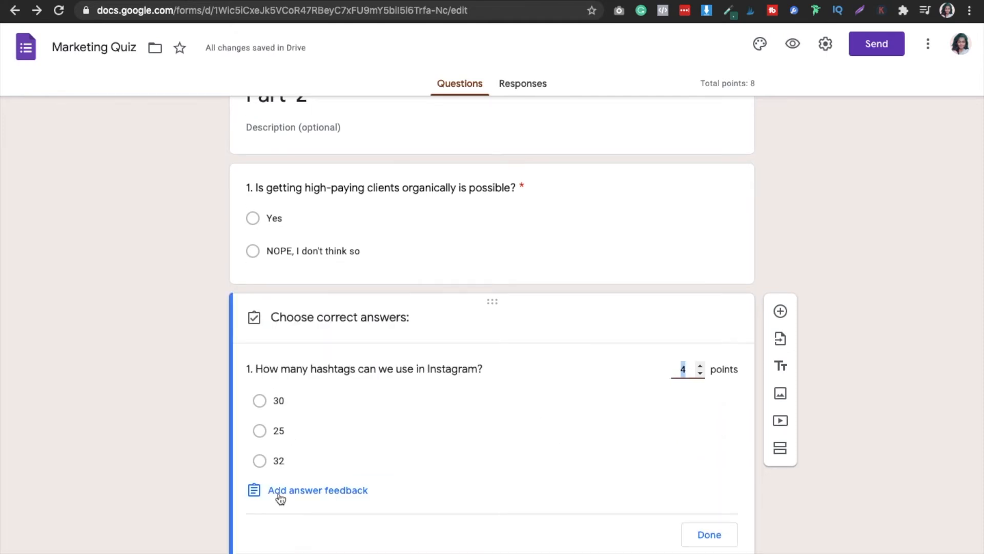
click(261, 404)
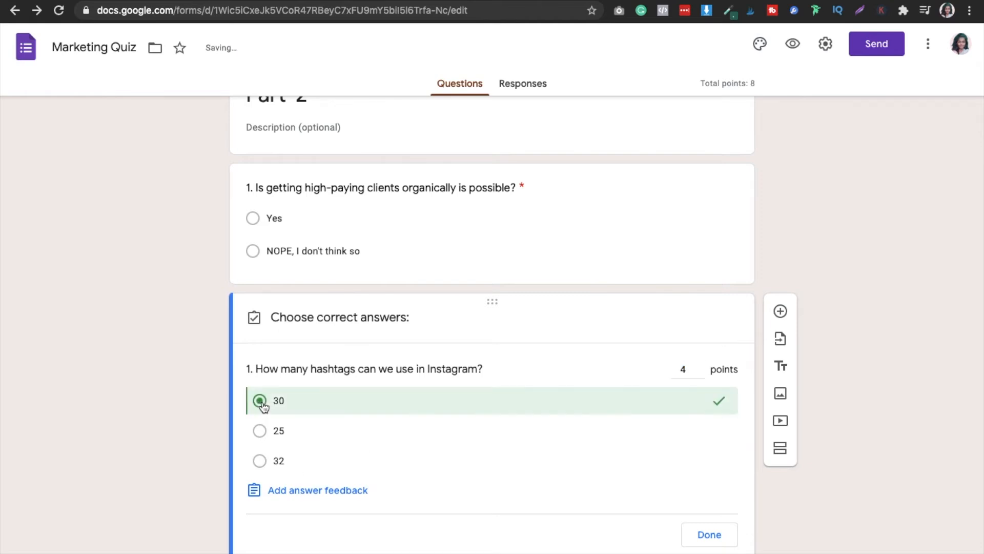
click(691, 369)
key(BackSpace)
text(3)
click(731, 535)
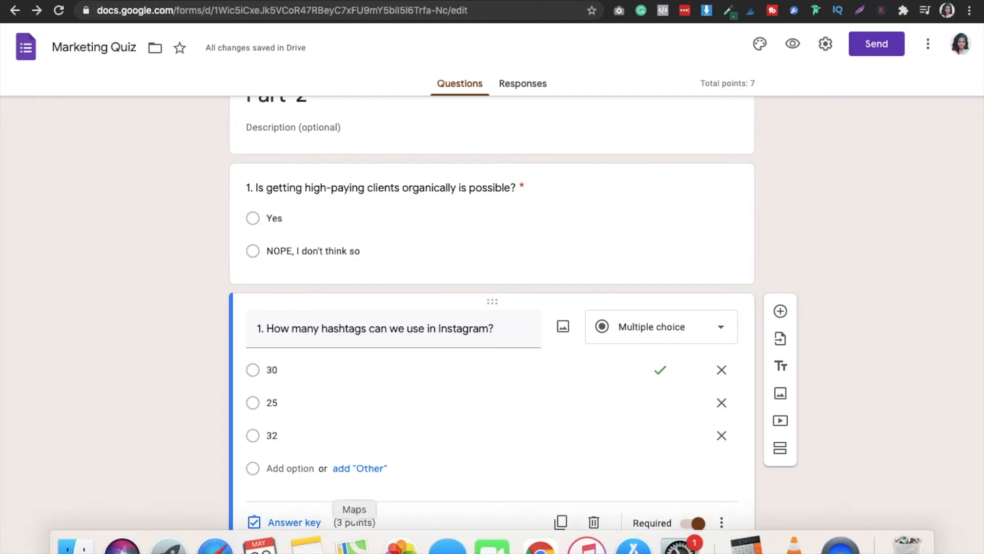
Try a title-and-description block and an uploaded JPG image from Downloads below the hashtags question, deleting each one.
click(785, 367)
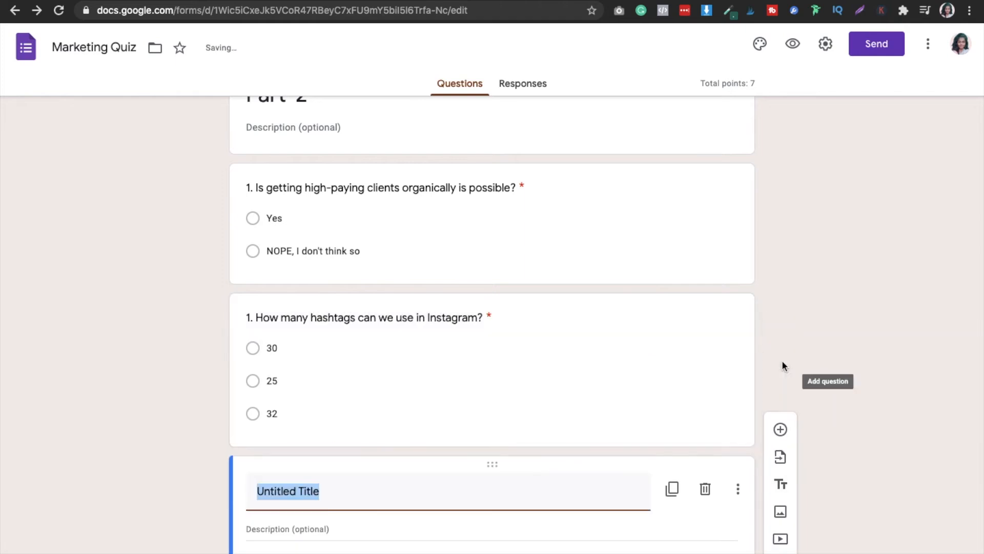
click(705, 490)
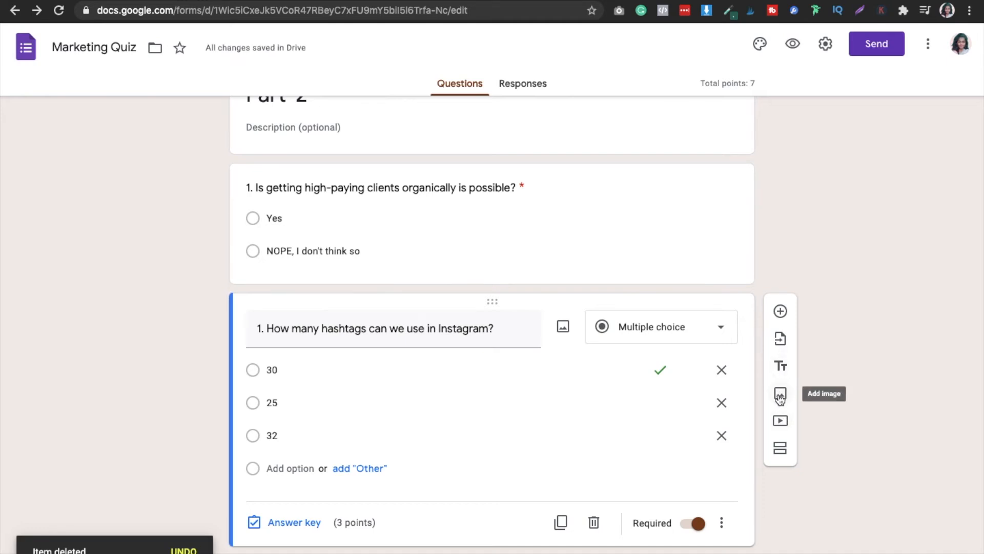
click(780, 395)
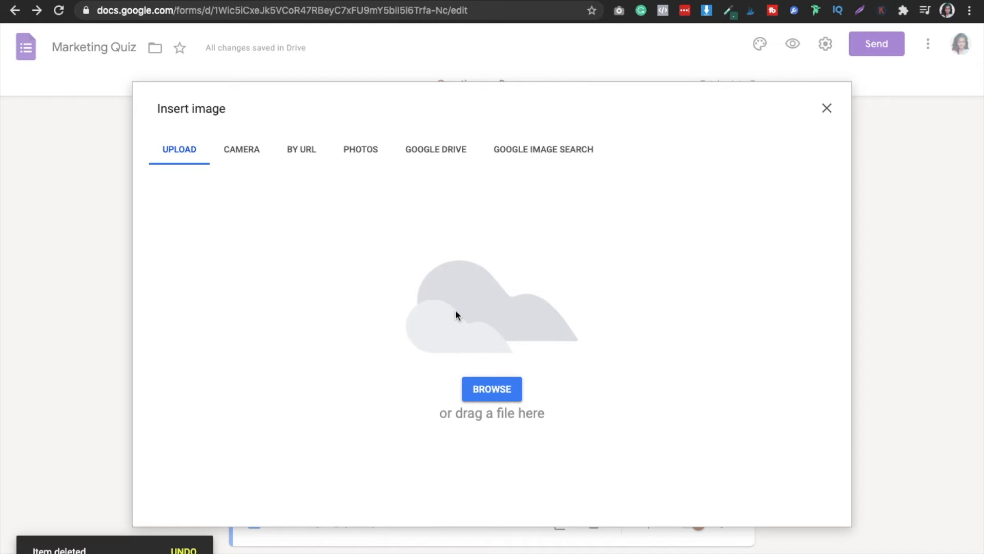
click(494, 390)
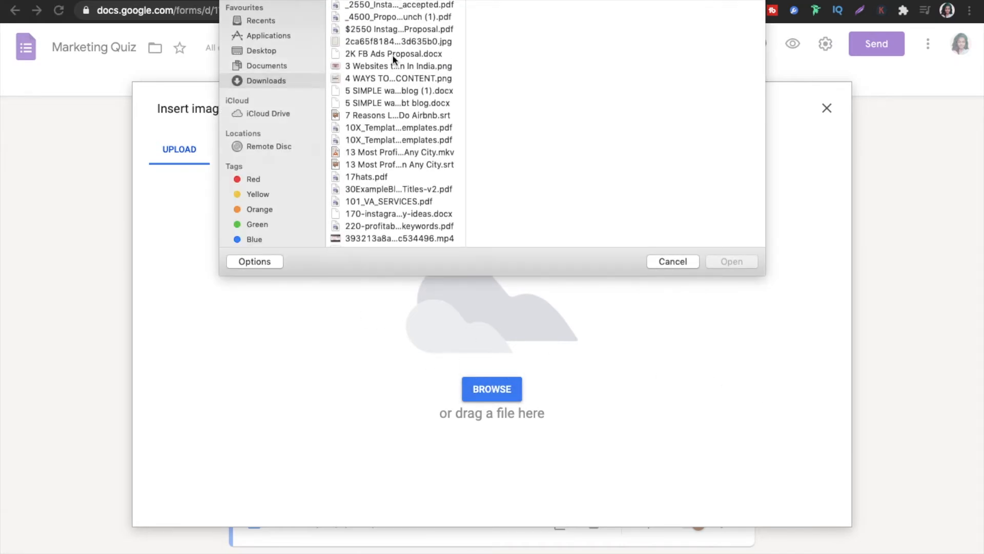
click(380, 41)
click(734, 262)
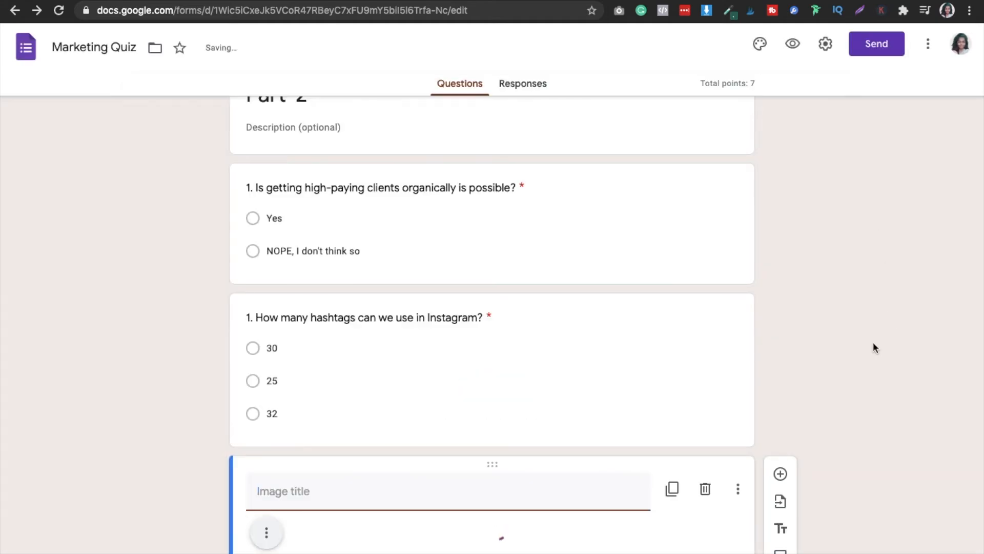
click(836, 481)
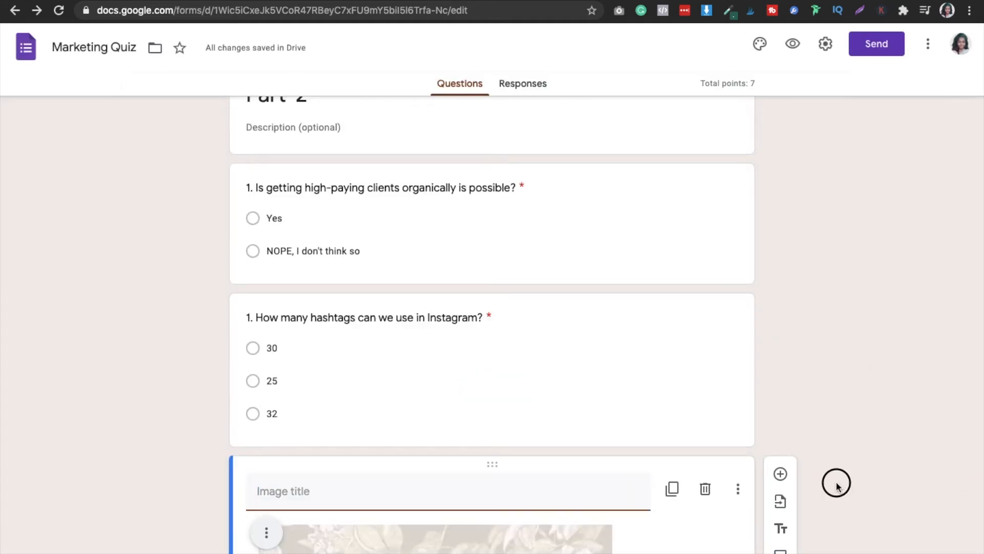
scroll(835, 481, down, 5)
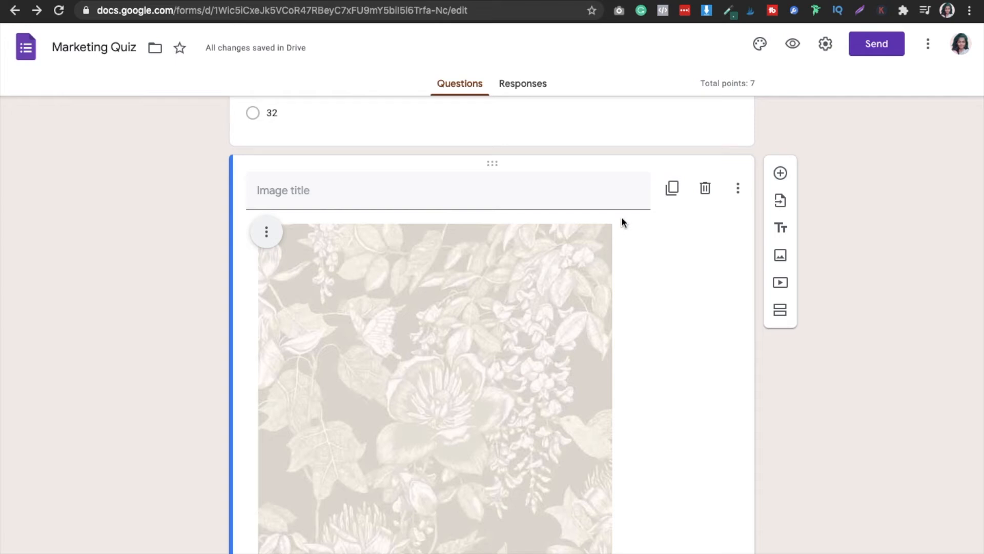
click(702, 201)
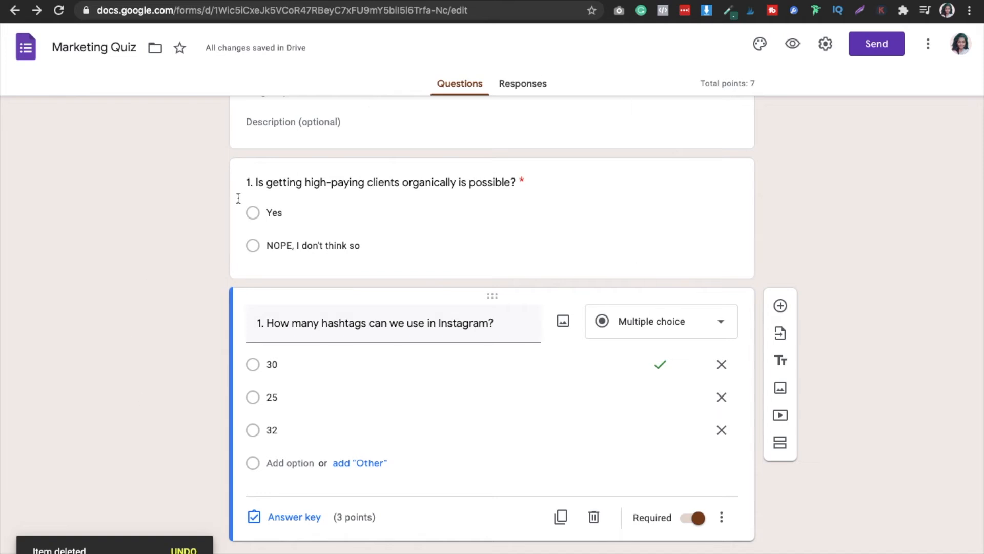
Preview the quiz and try to advance past its first page with Email and Name blank, before returning to the editor.
scroll(804, 205, up, 1)
scroll(804, 203, up, 4)
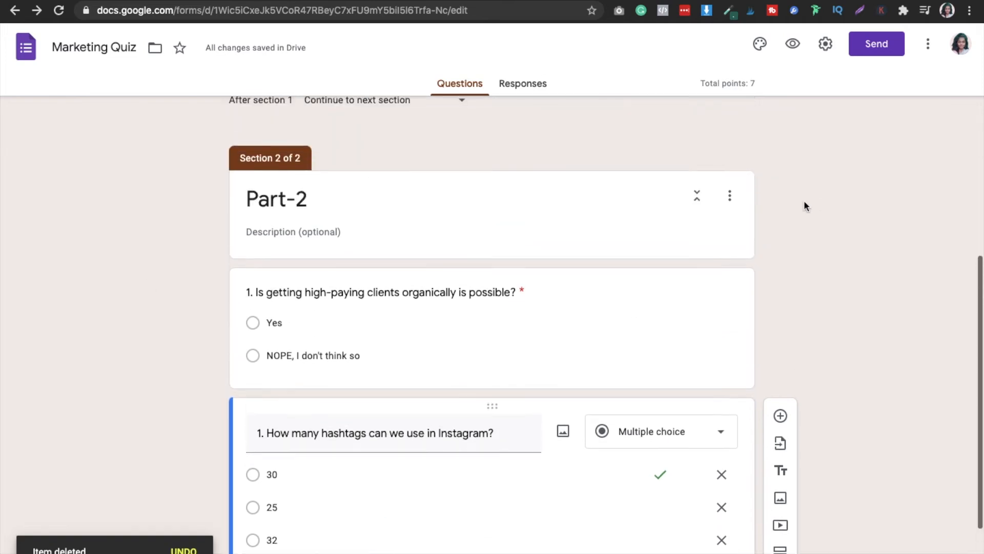
click(794, 46)
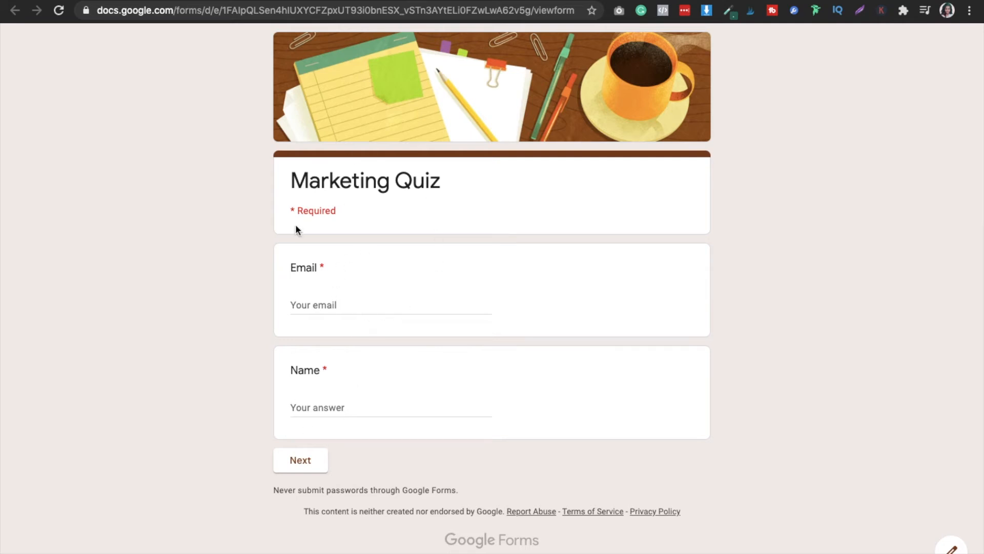
click(301, 463)
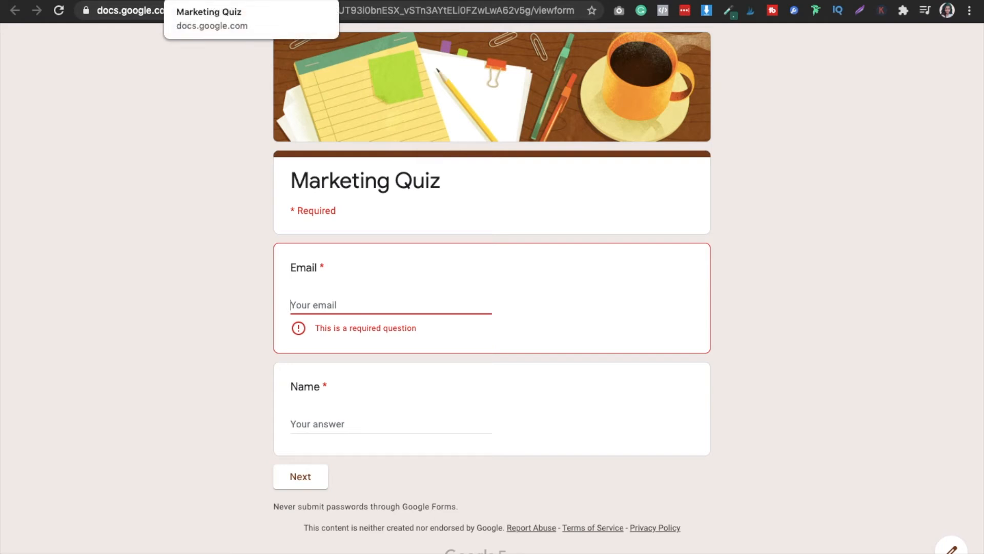
click(123, 1)
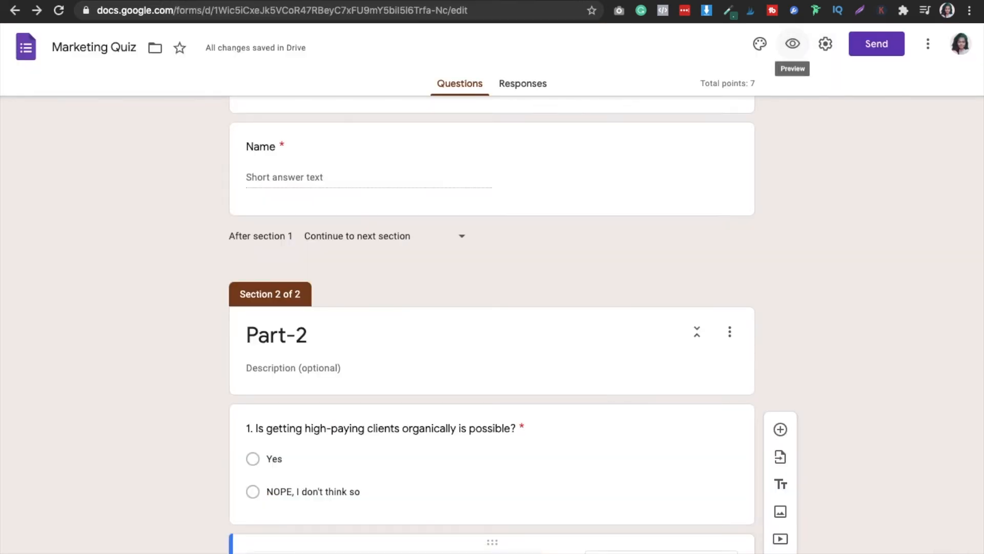
click(928, 51)
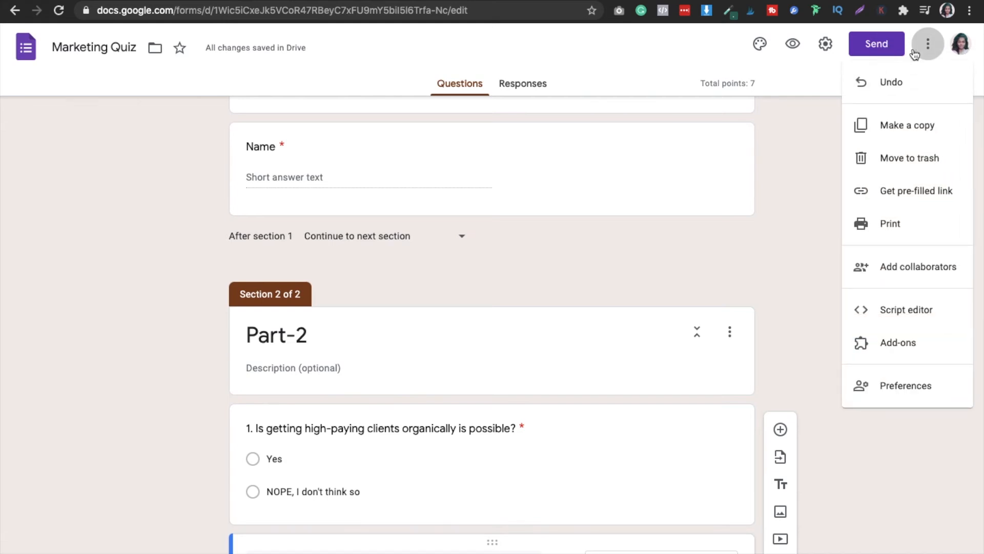
click(799, 112)
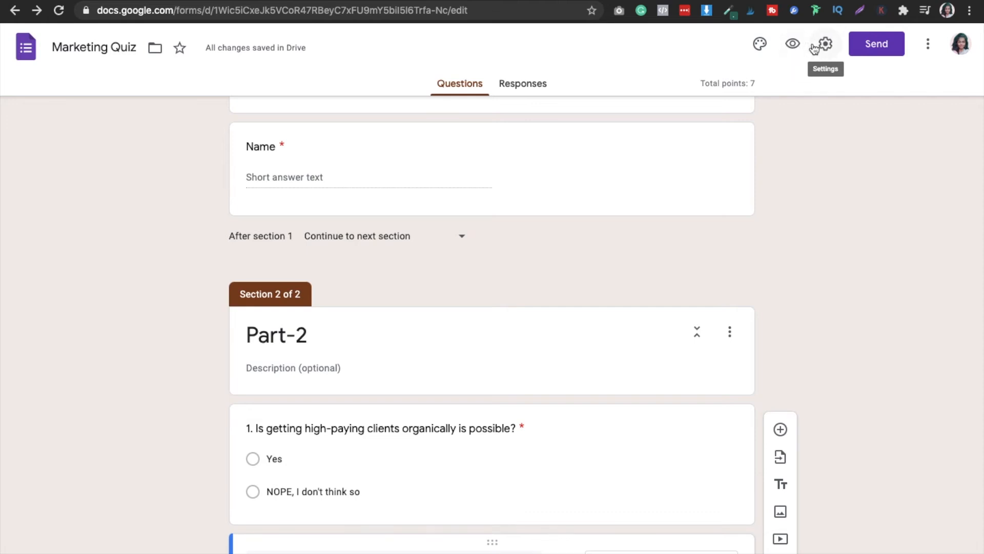
View the quiz's responses page, checking back on the questions in between.
click(531, 85)
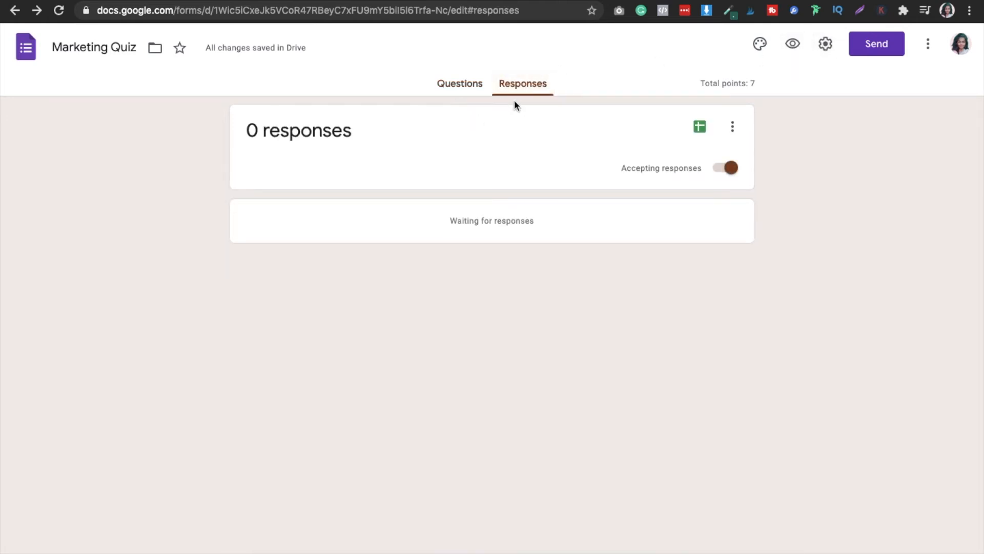
click(454, 91)
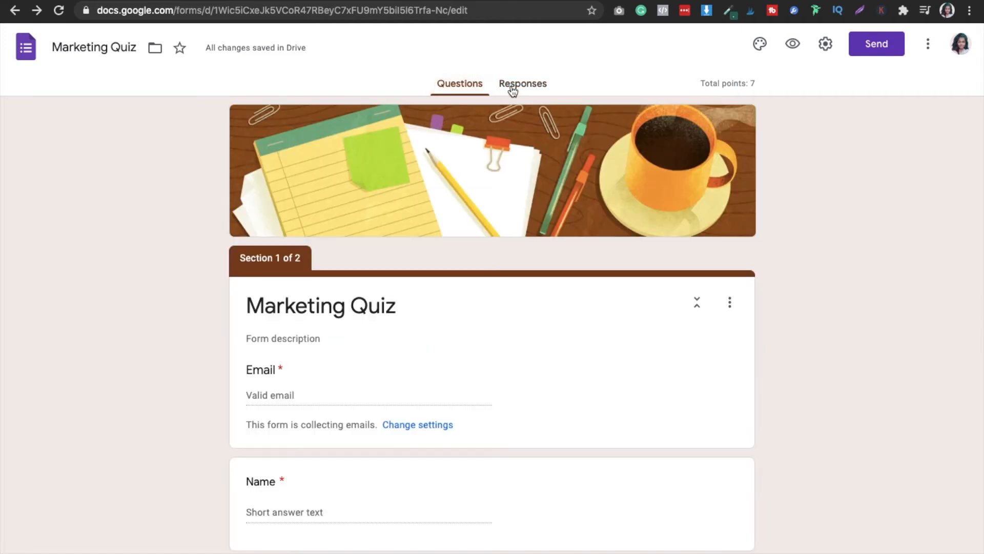
click(512, 90)
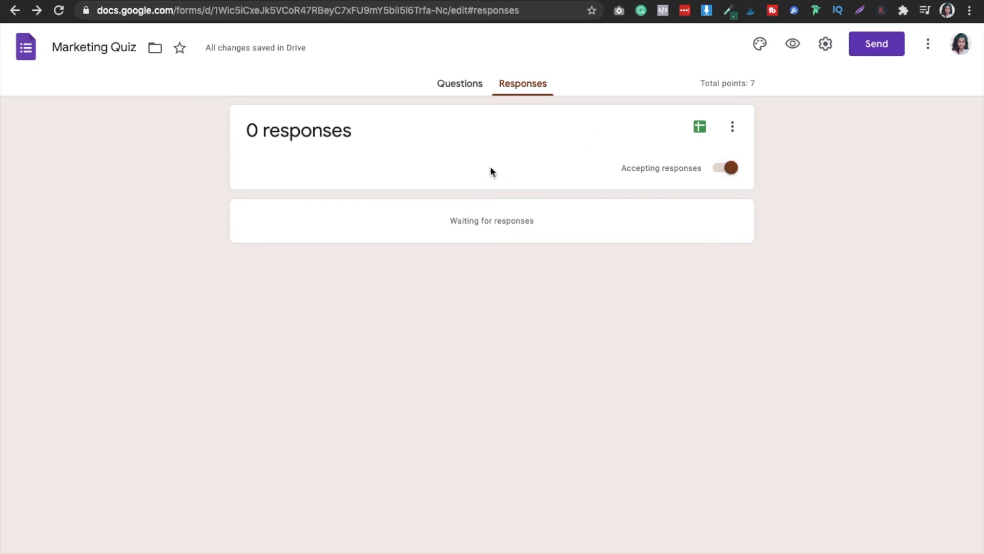
Link the quiz's responses to a new spreadsheet named "Marketing Quiz (Responses)" and return to the form.
click(695, 132)
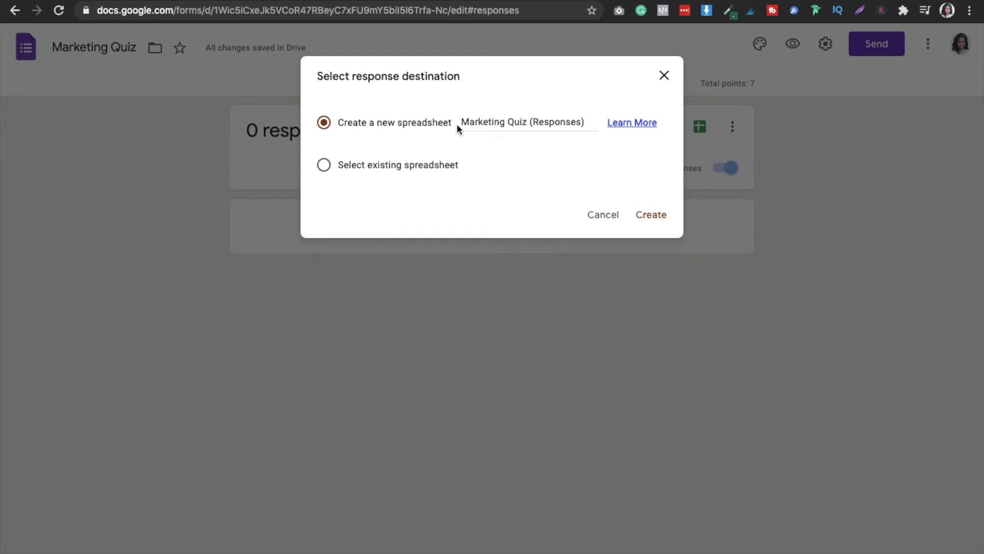
click(324, 165)
click(325, 128)
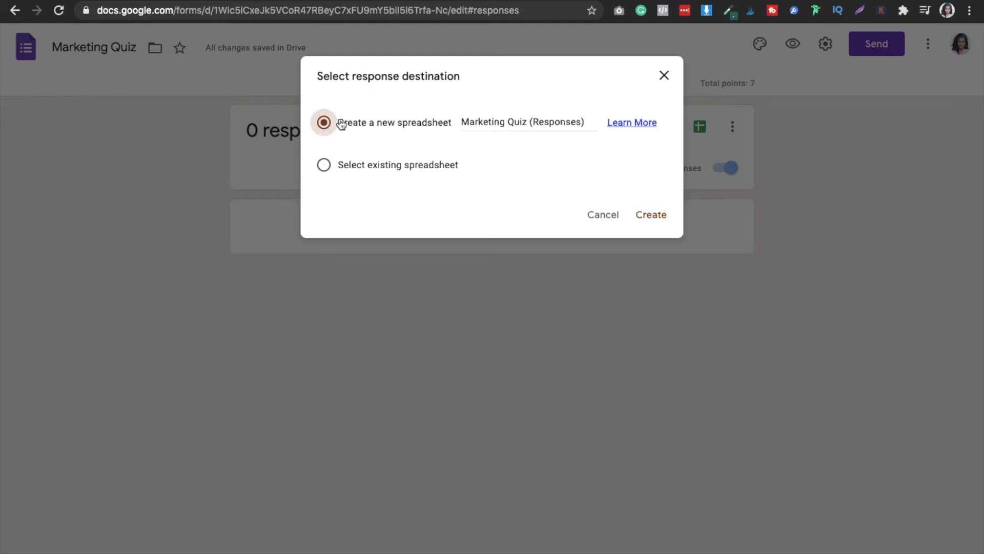
click(650, 215)
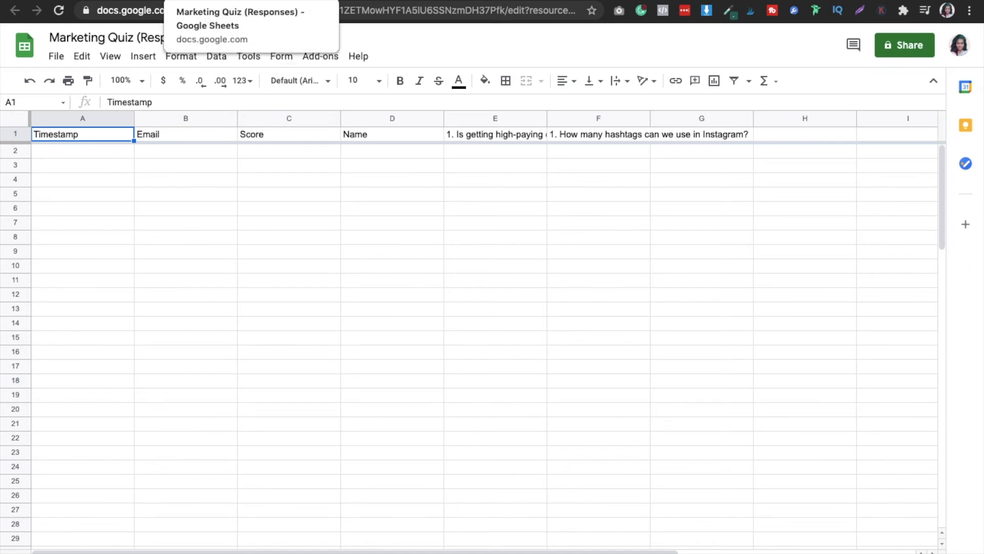
click(62, 1)
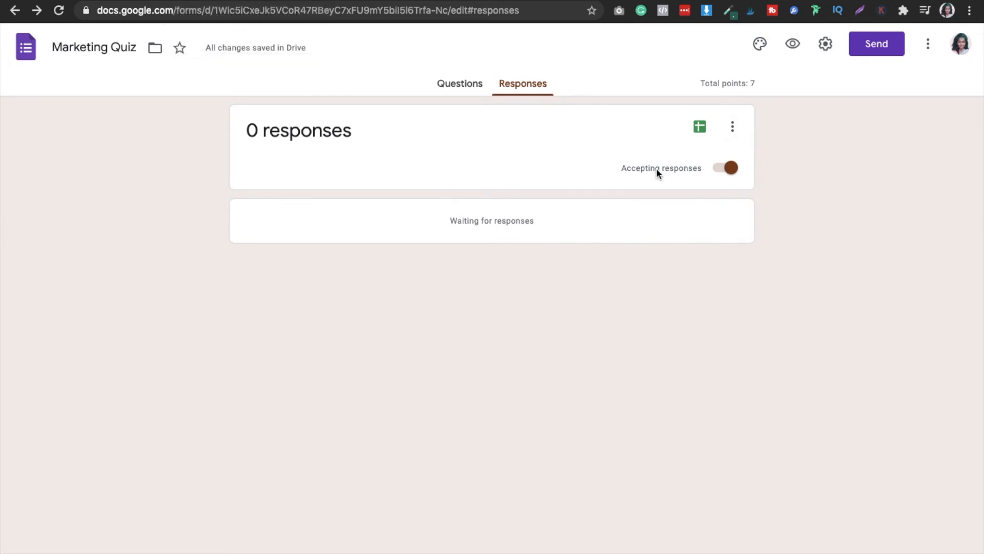
Turn on email notifications for new responses to the quiz and check that setting.
click(738, 128)
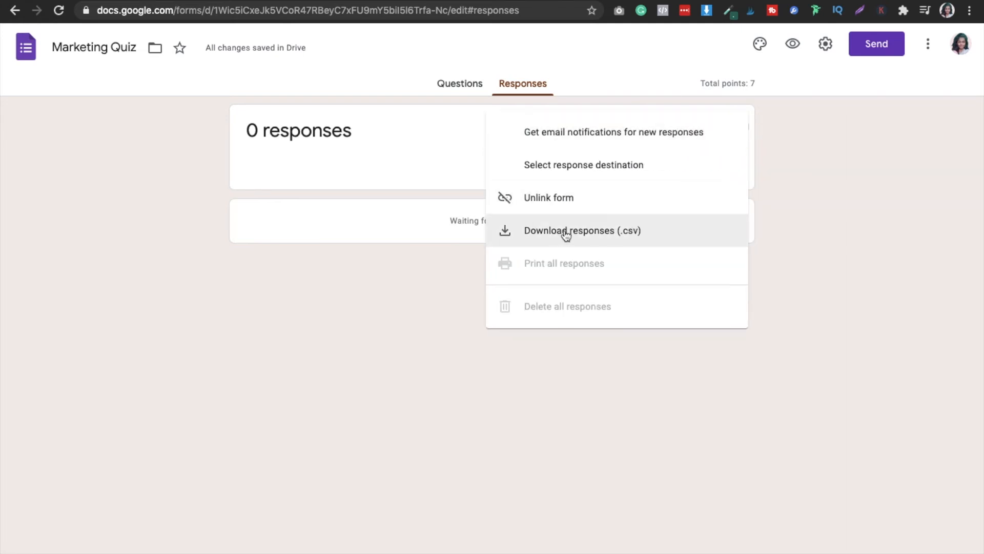
click(557, 136)
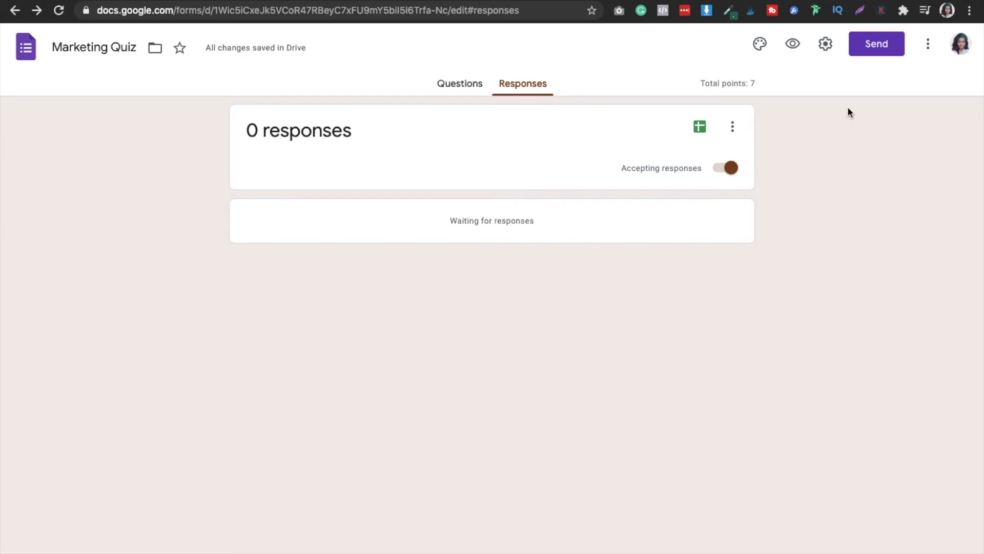
click(733, 128)
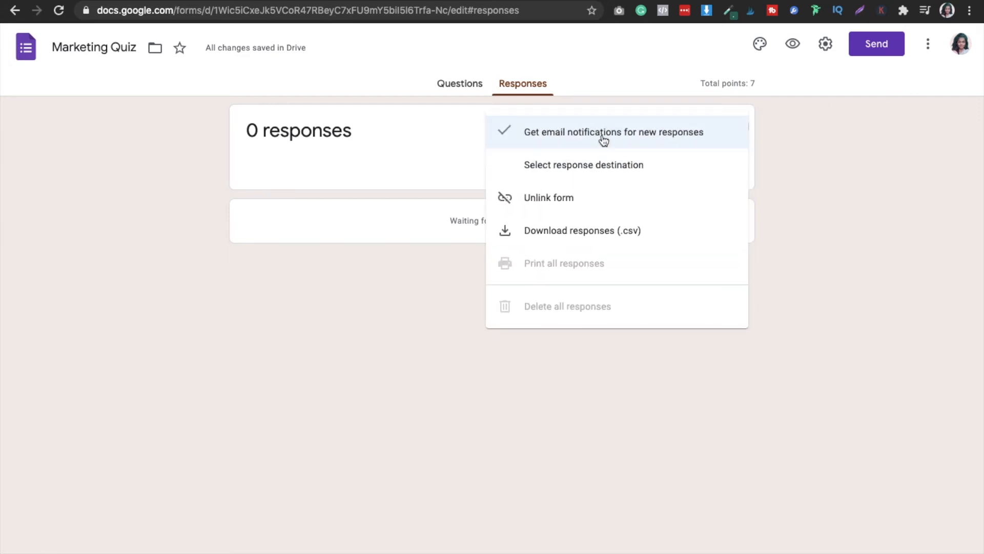
Review the response destination settings and the other response options without changing them.
click(593, 170)
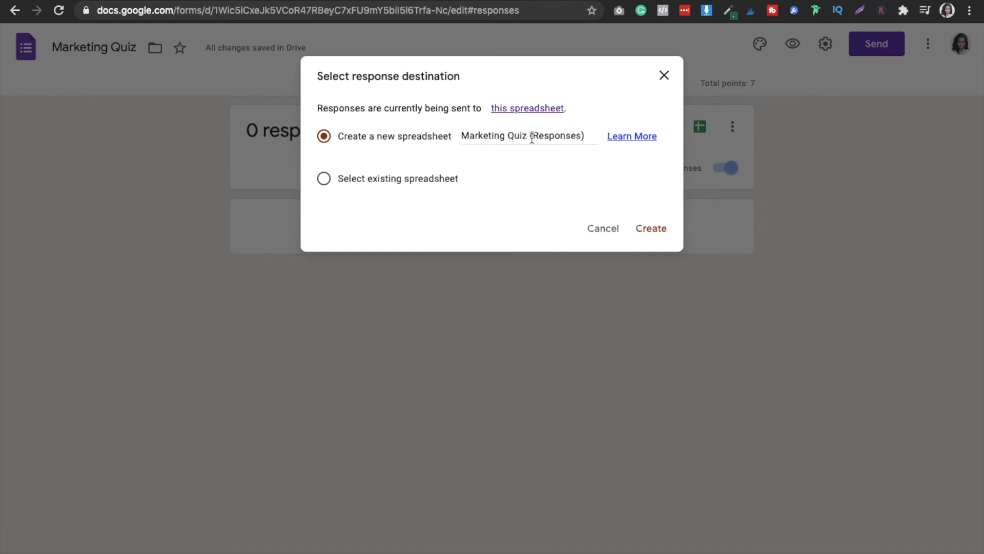
click(656, 80)
click(732, 127)
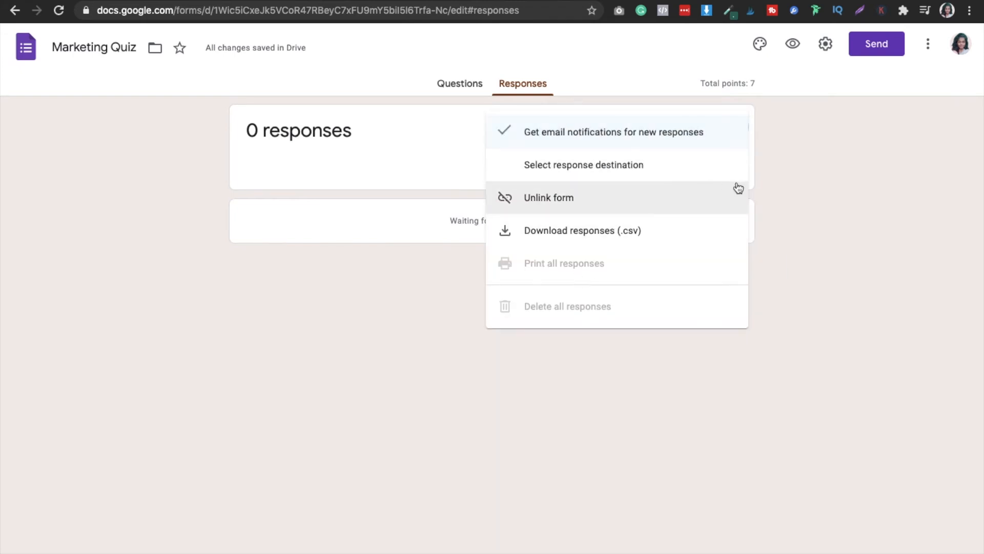
click(820, 169)
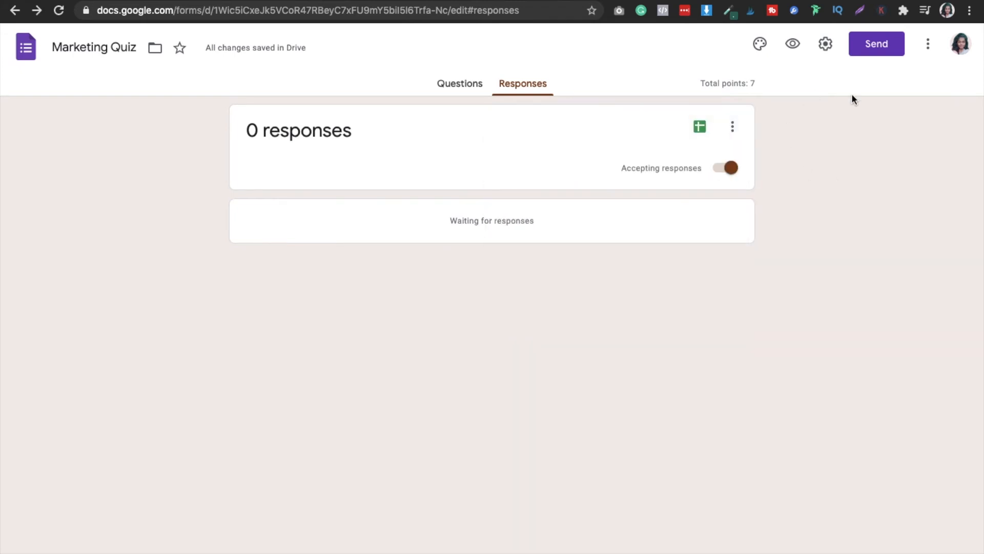
Go back to the quiz's questions and open the add-ons marketplace for Forms.
click(462, 85)
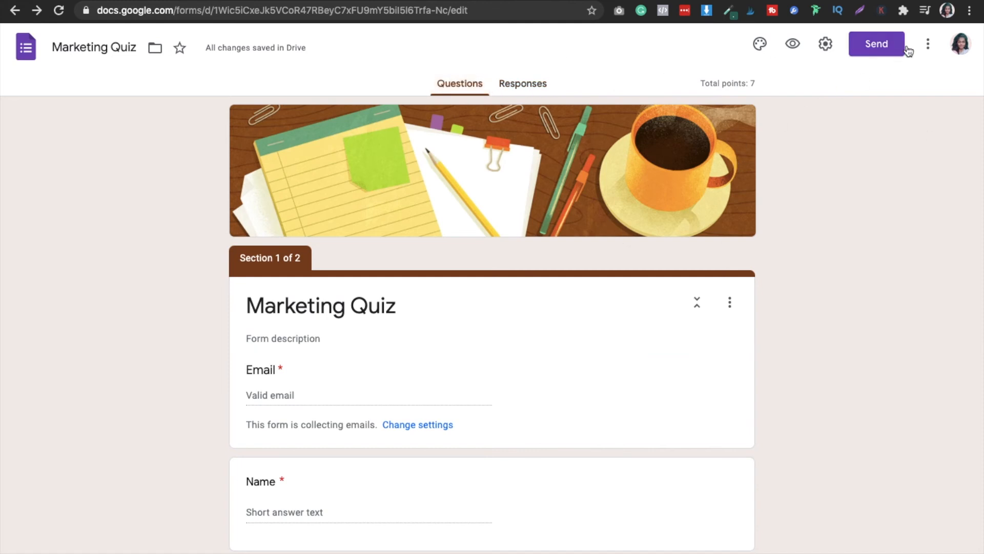
click(928, 52)
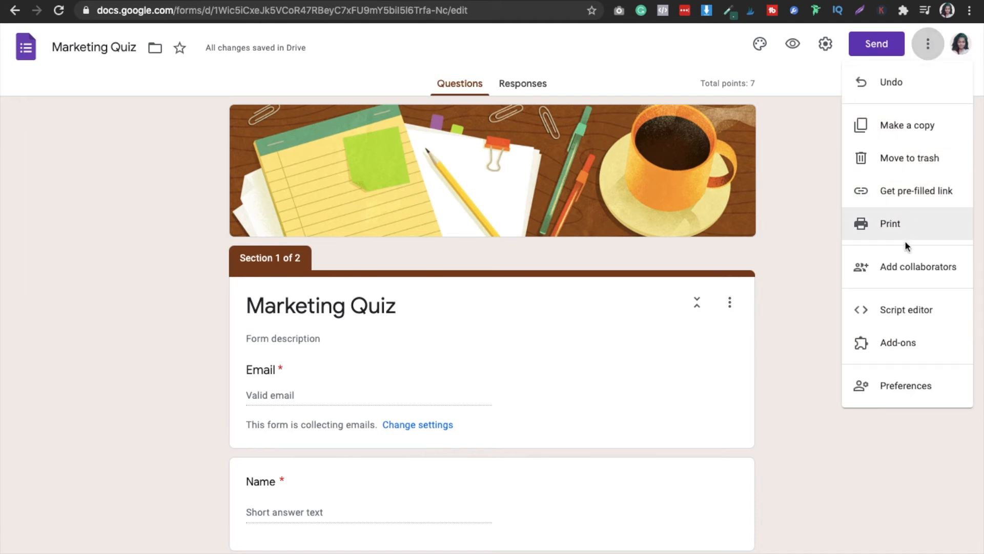
click(897, 350)
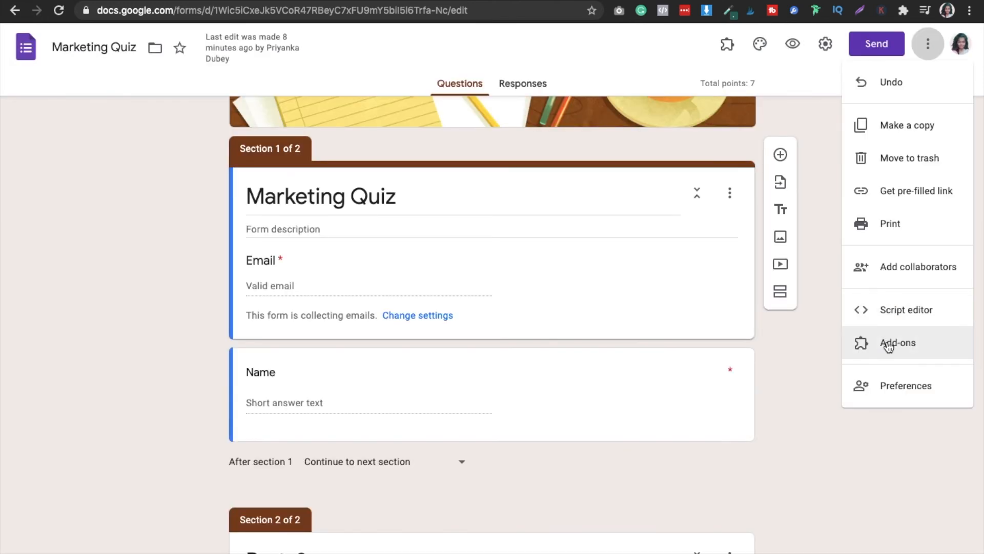
click(889, 346)
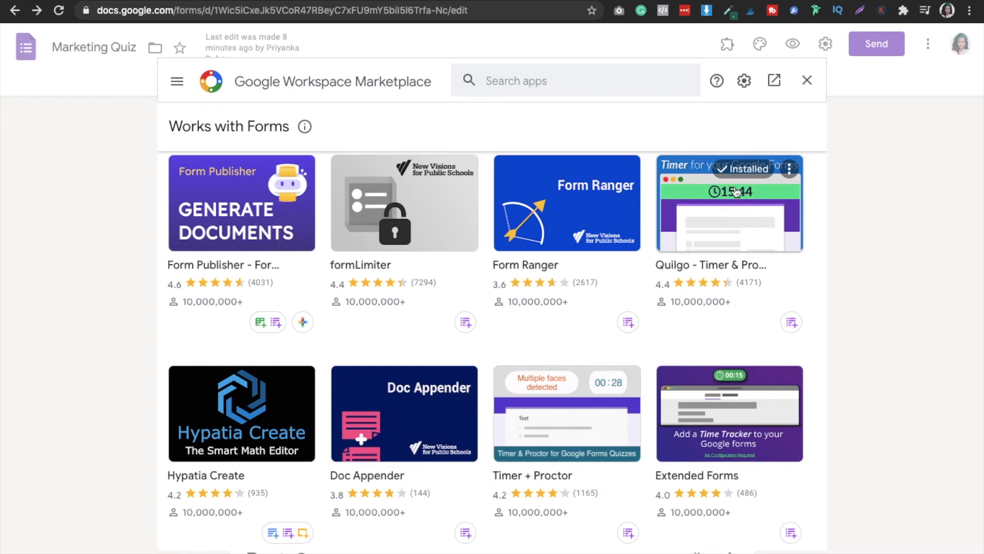
Search the marketplace for "Form Presenter+Timer" and open that add-on's page.
click(511, 81)
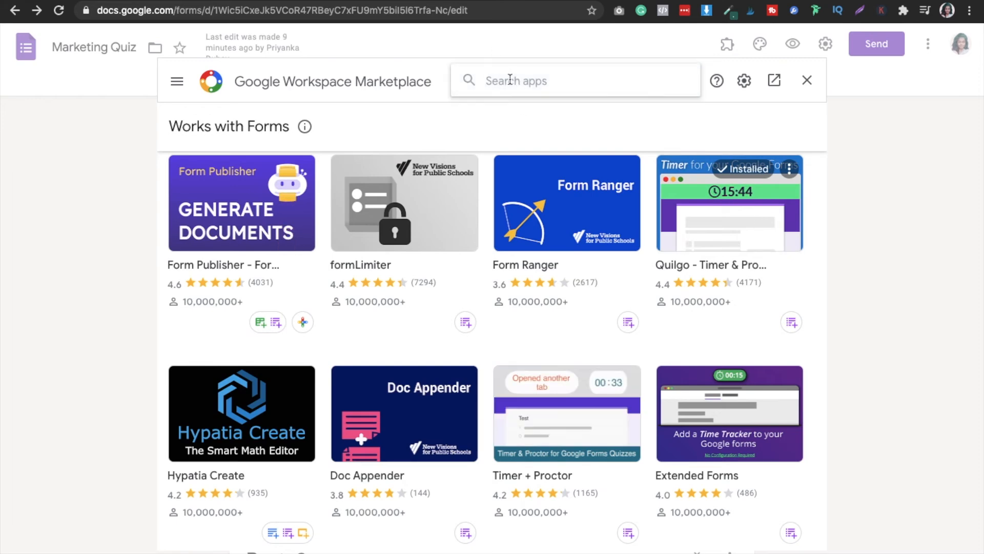
text(Form Presenter+Timer)
click(546, 100)
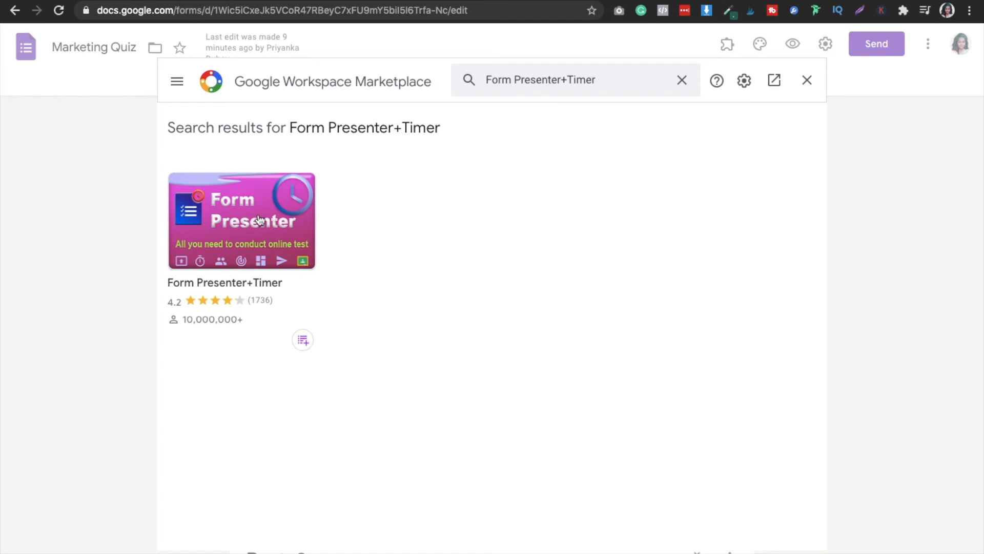
click(258, 218)
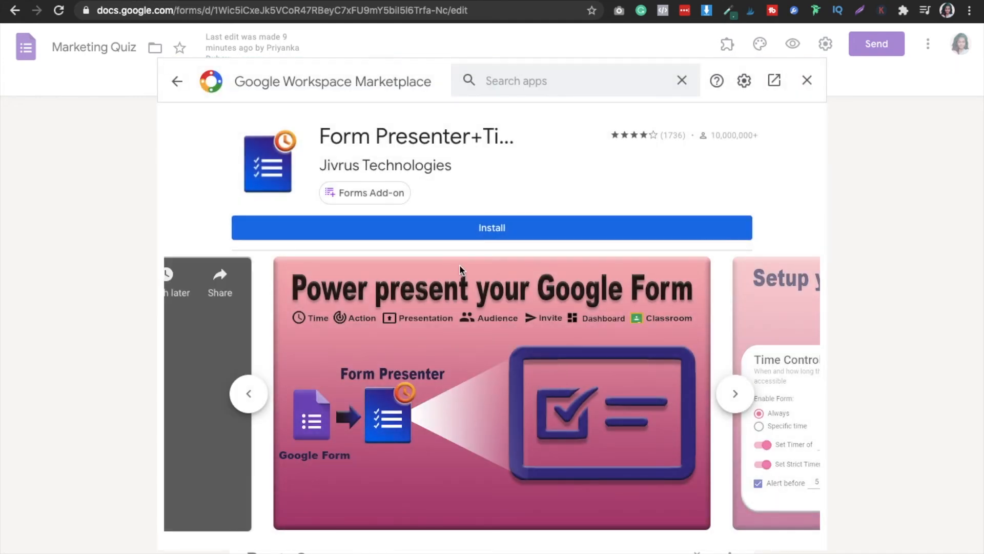
Install Form Presenter+Timer with the existing Google account, allow the access it requests, and close the marketplace.
click(462, 230)
click(576, 386)
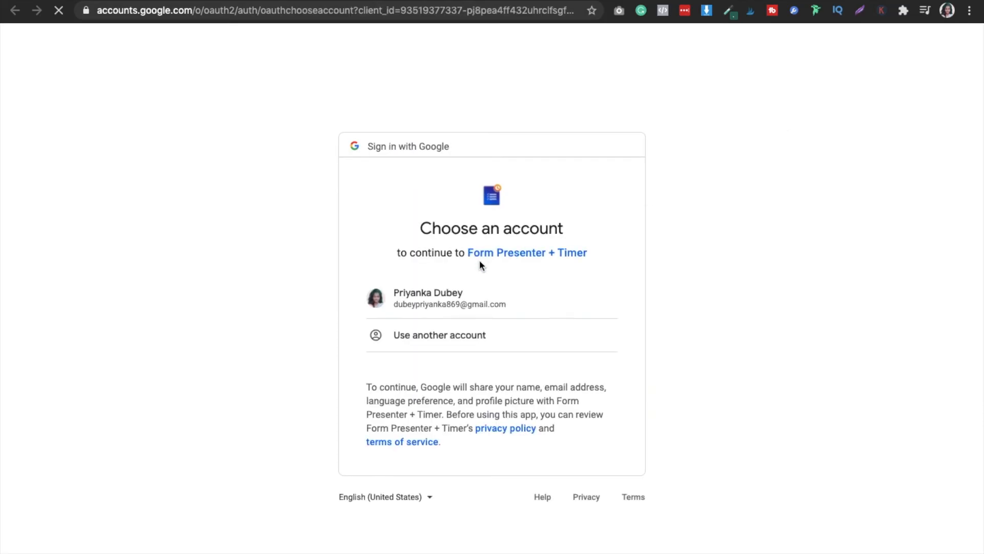
click(465, 294)
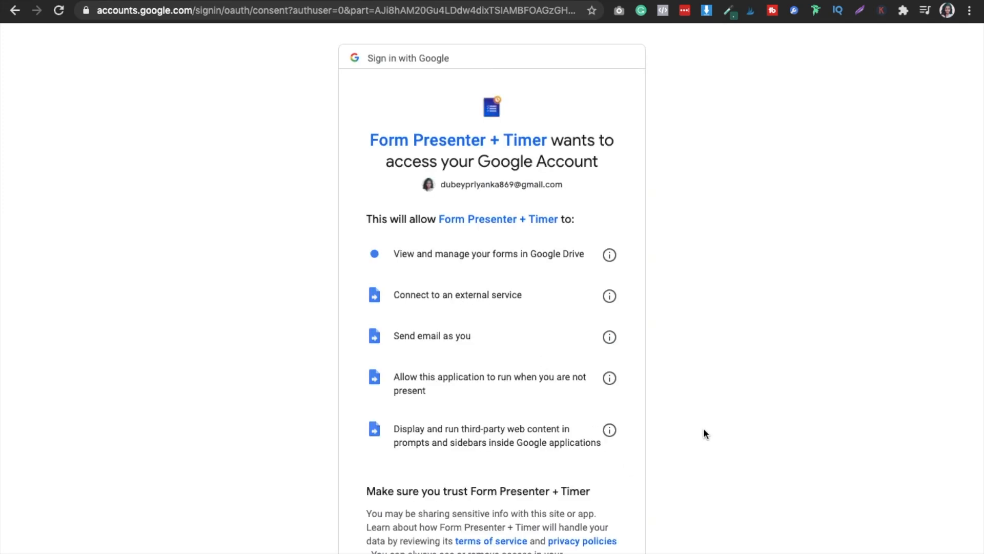
scroll(703, 428, down, 3)
click(568, 485)
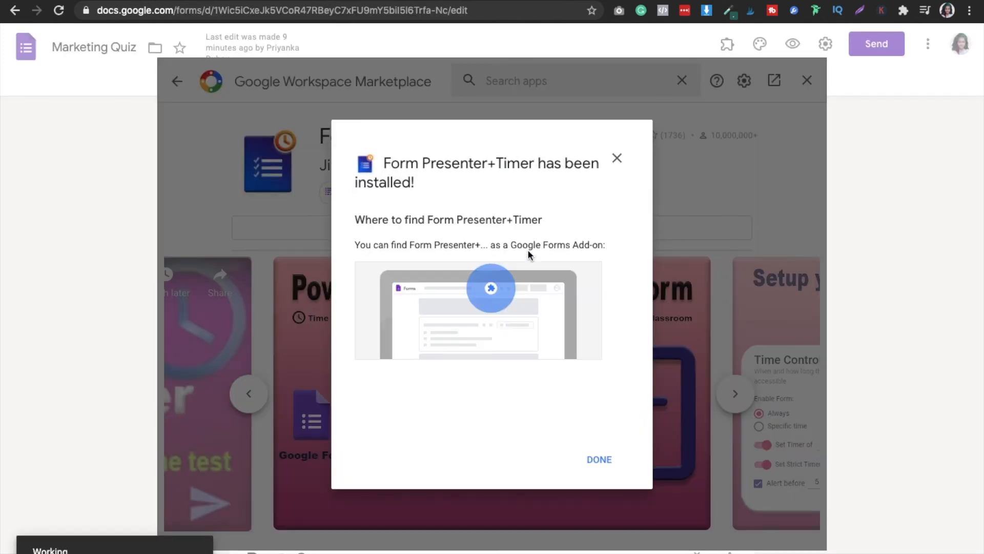
click(600, 458)
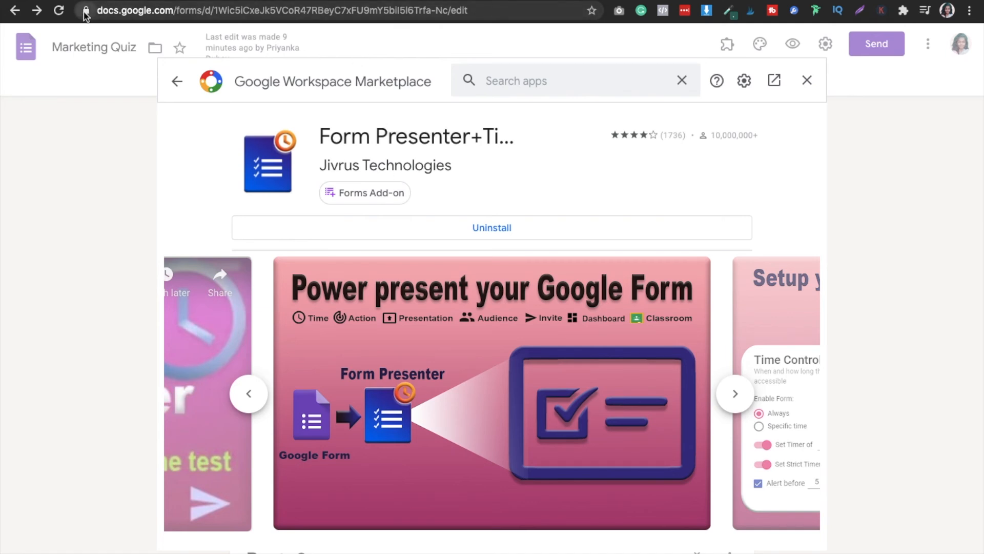
click(806, 81)
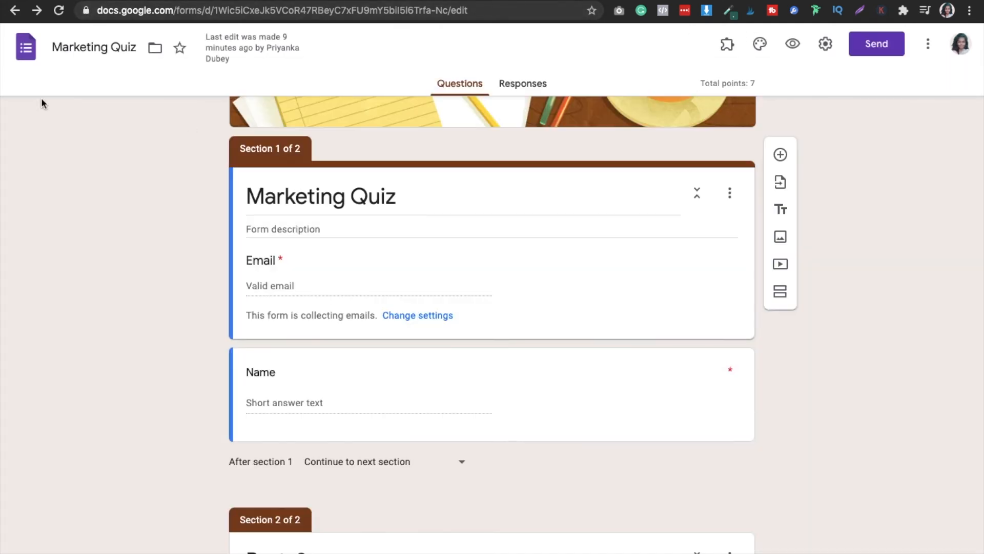
Reload the form and open the setup of the Form Presenter+Timer add-on.
click(57, 11)
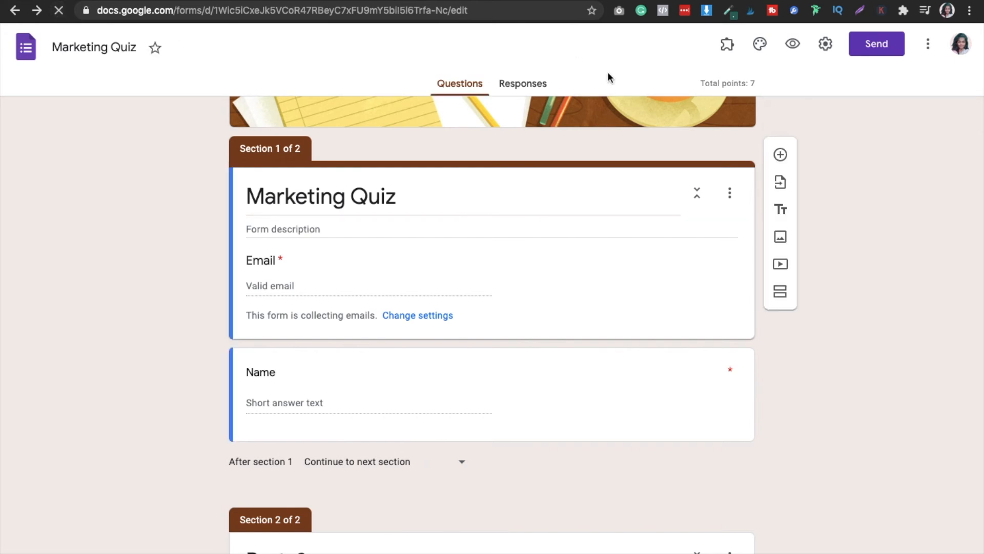
click(727, 45)
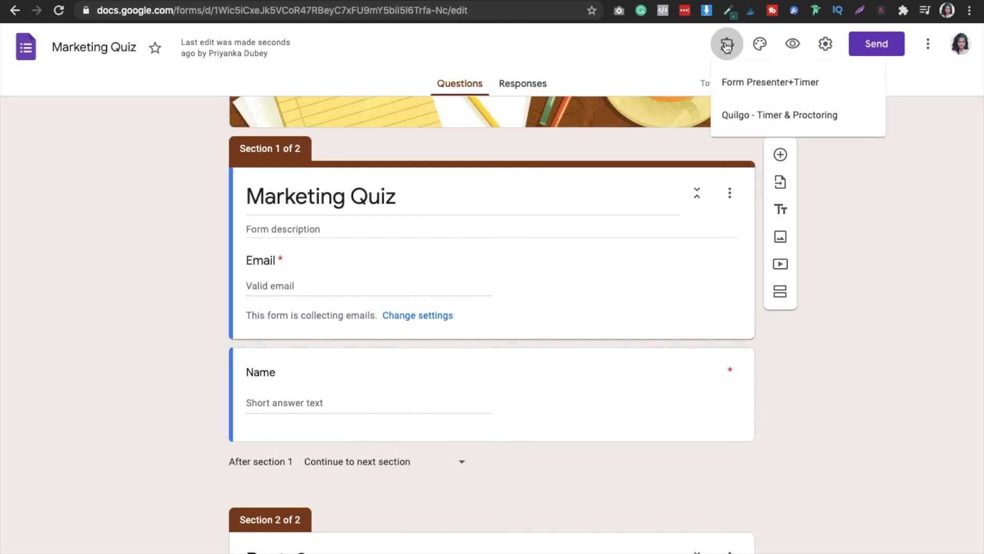
click(746, 87)
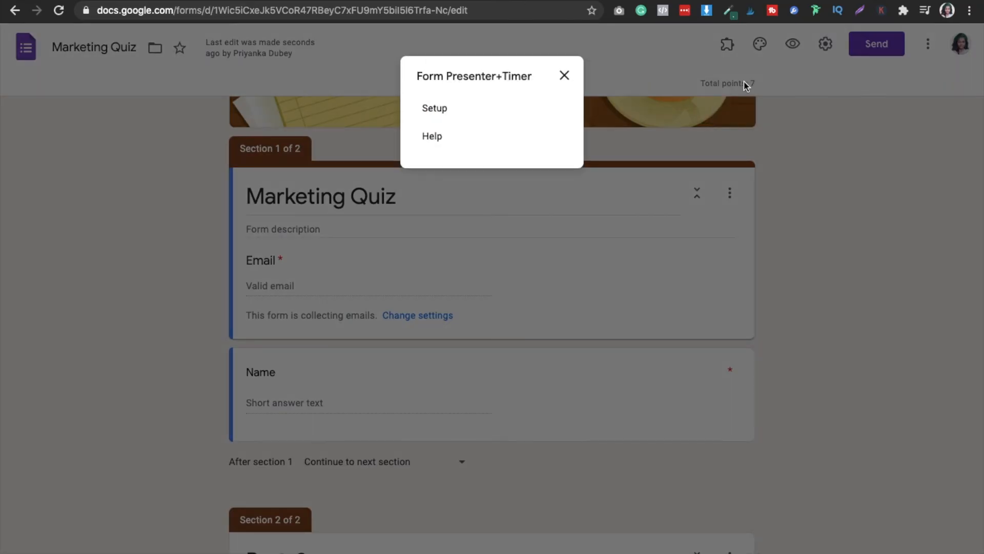
click(441, 110)
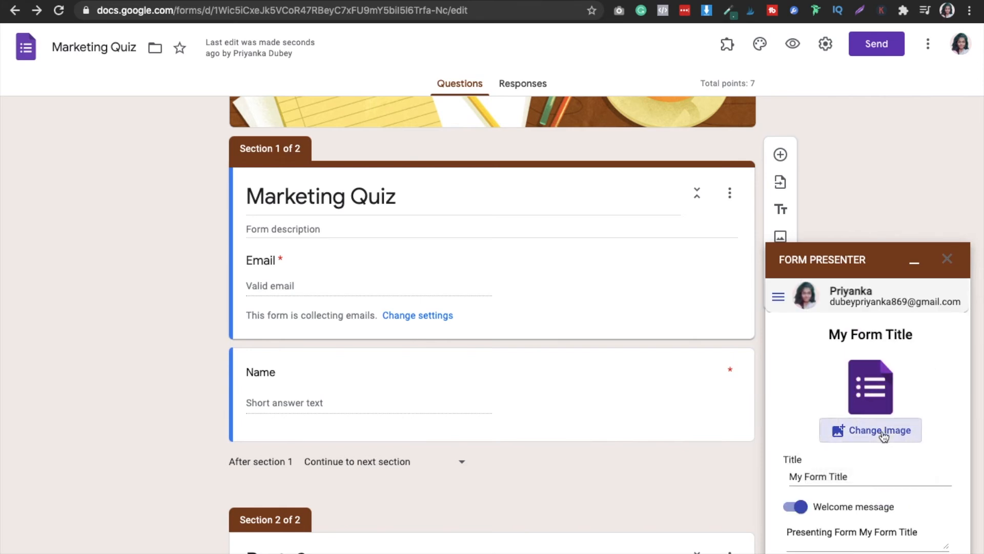
click(882, 436)
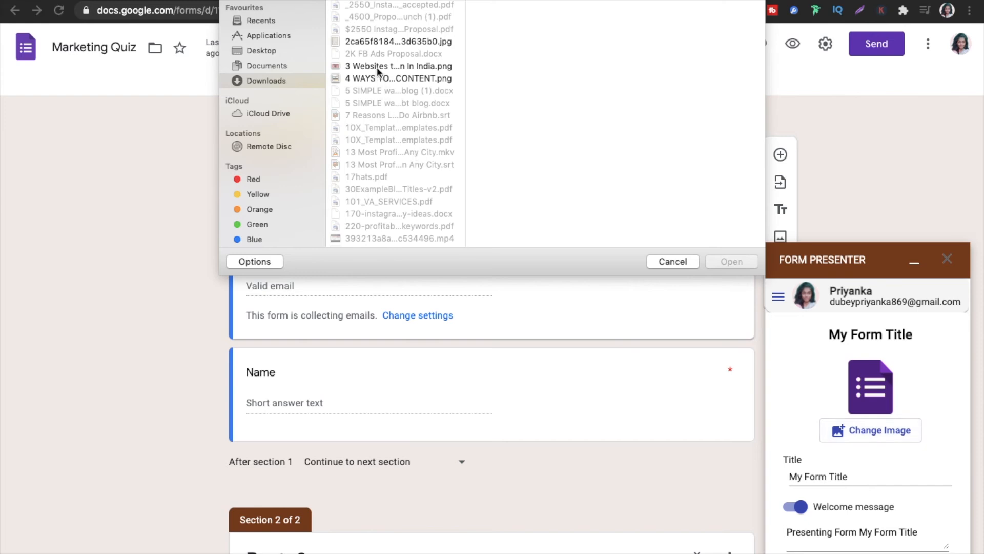
click(377, 64)
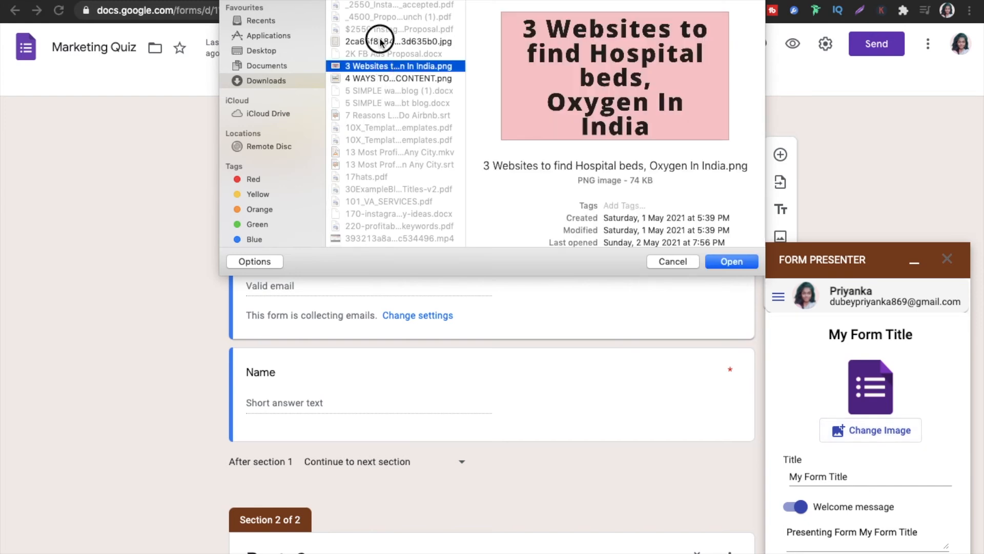
click(380, 41)
click(413, 76)
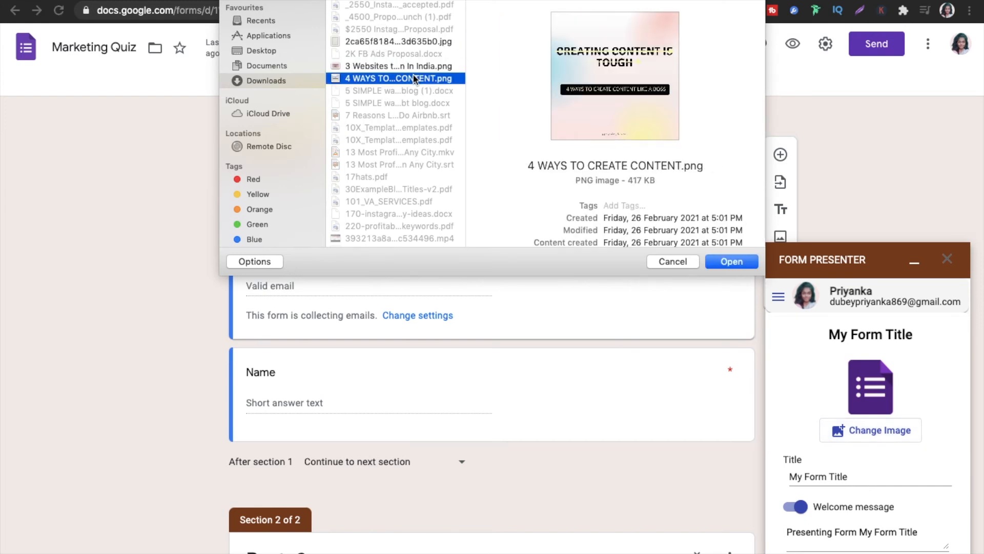
key(Down)
key(Down)
key(Down)
key(Down)
key(Down)
key(Down)
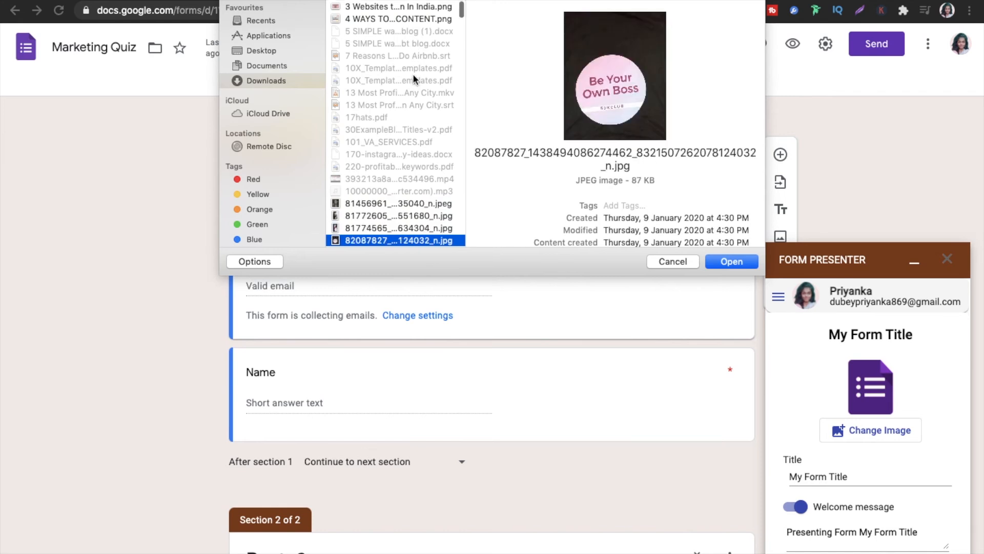
key(Down)
key(Down)
key(Down)
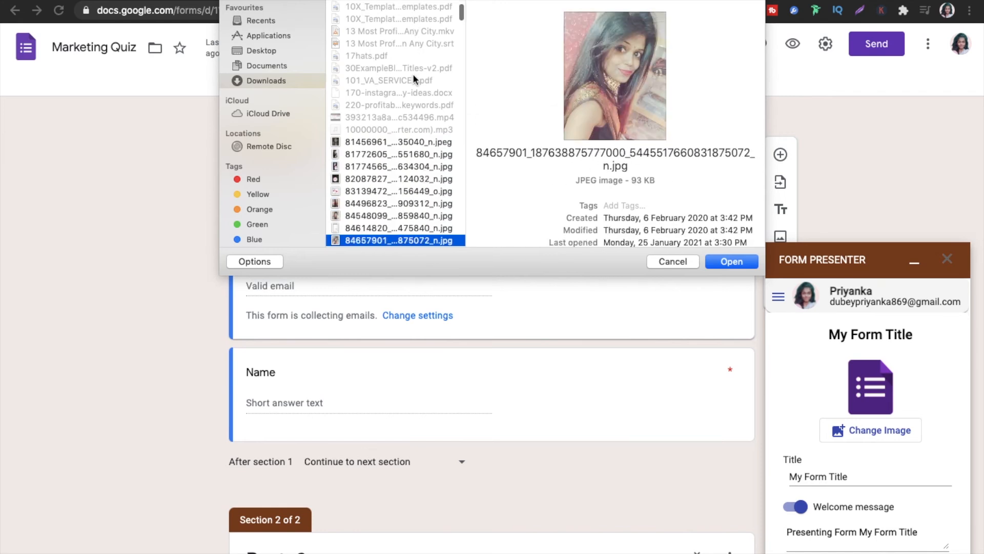
key(Up)
key(Down)
key(Down)
key(Down)
key(Down)
key(Down)
key(Down)
key(Down)
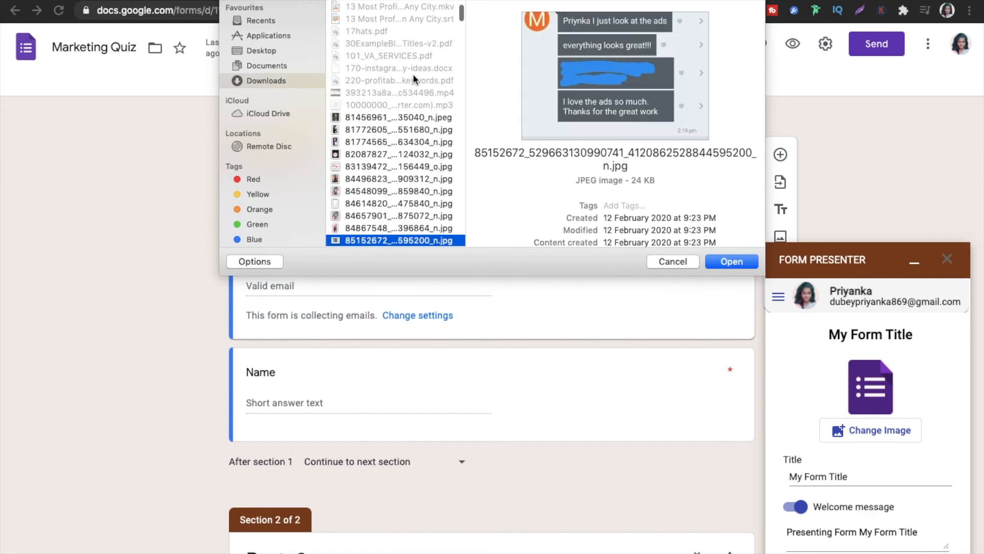
key(Down)
key(Down)
key(Down)
key(Down)
key(Down)
key(Down)
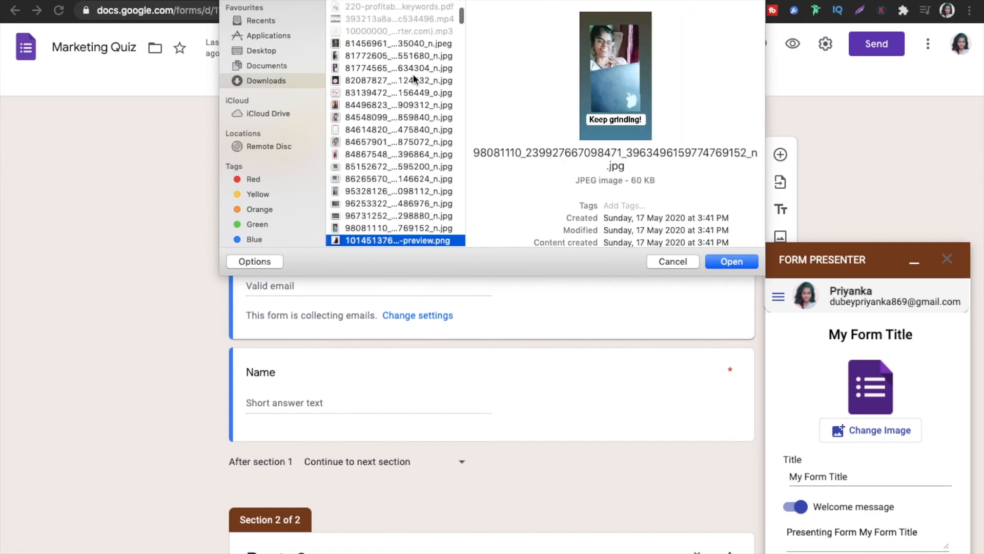
key(Down)
key(Down)
key(Down)
key(Down)
key(Down)
key(Down)
key(Down)
key(Down)
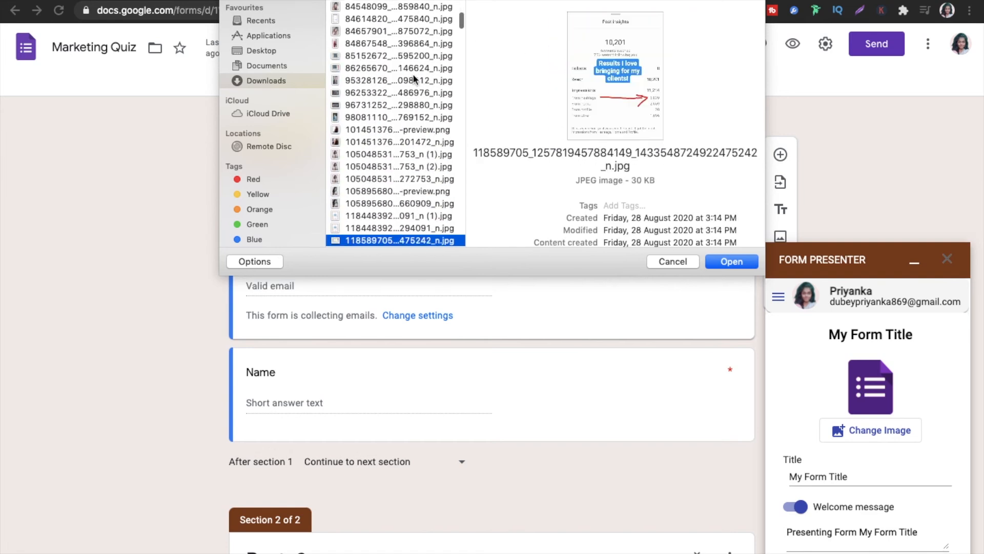
key(Down)
key(Down)
key(Down)
key(Down)
key(Down)
key(Down)
key(Down)
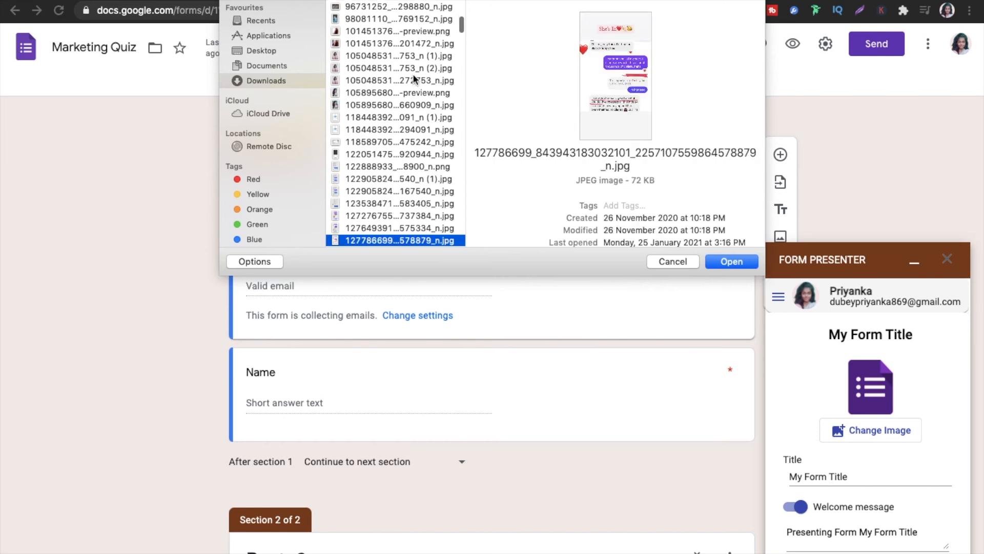
click(673, 265)
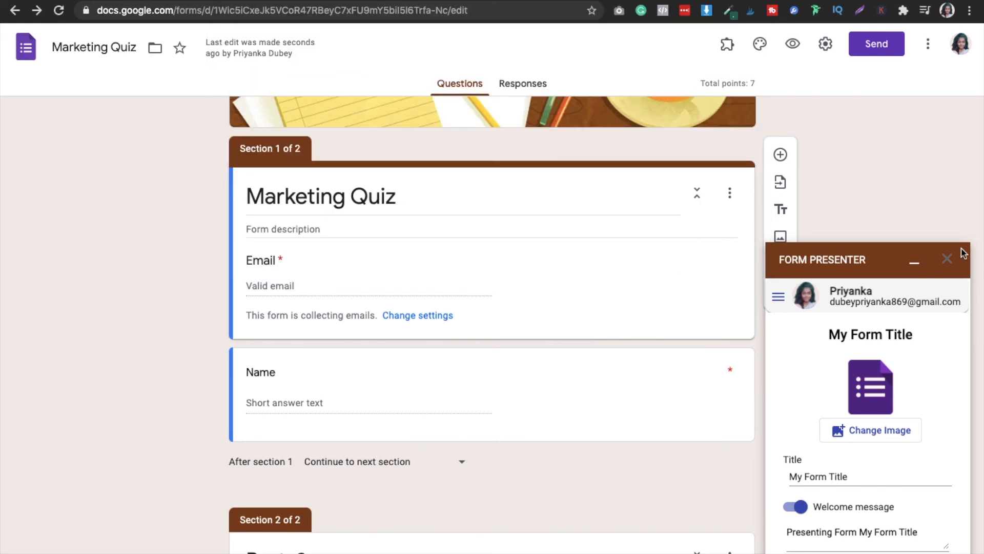
Set the Form Presenter title to "Marketing Quiz".
click(841, 476)
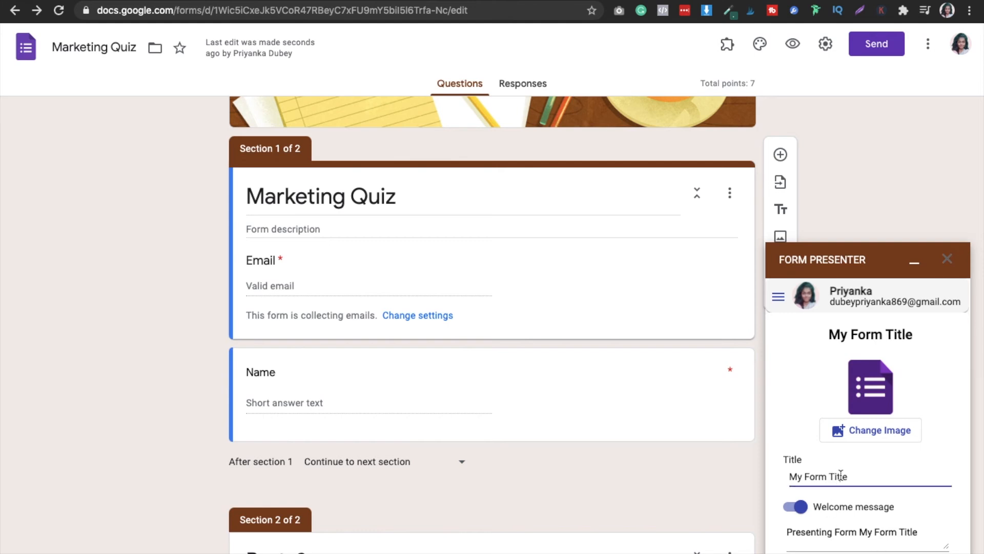
triple_click(841, 476)
key(BackSpace)
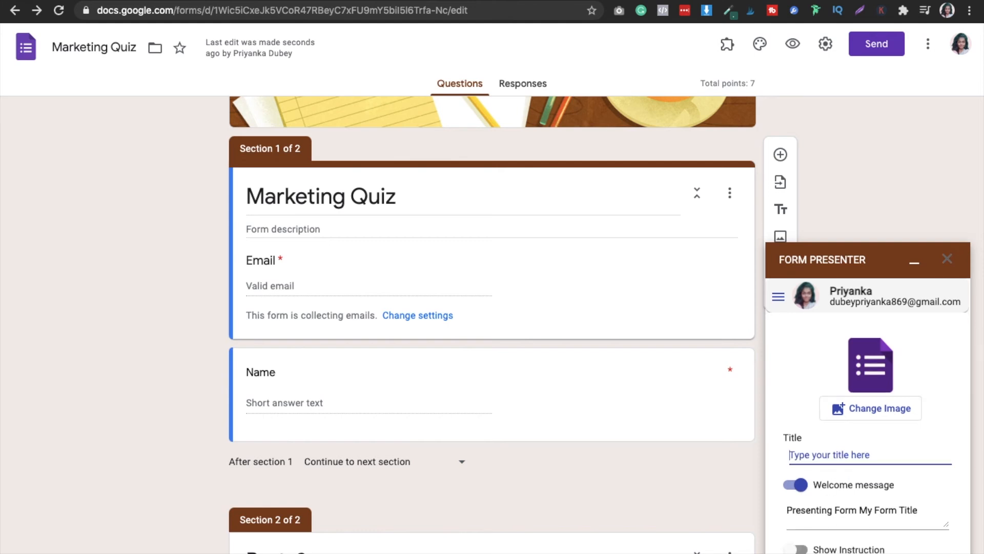
text(M)
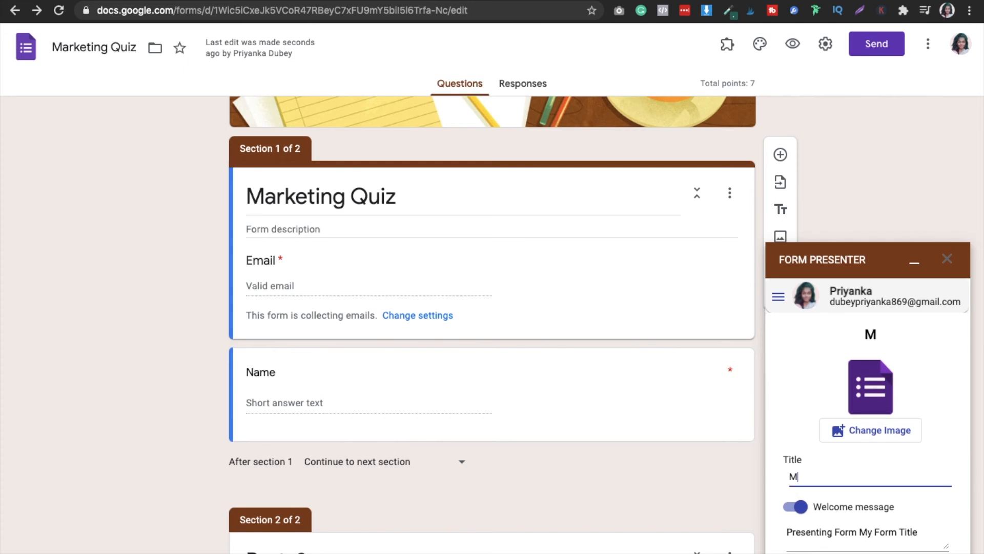
text(arketing Quiz)
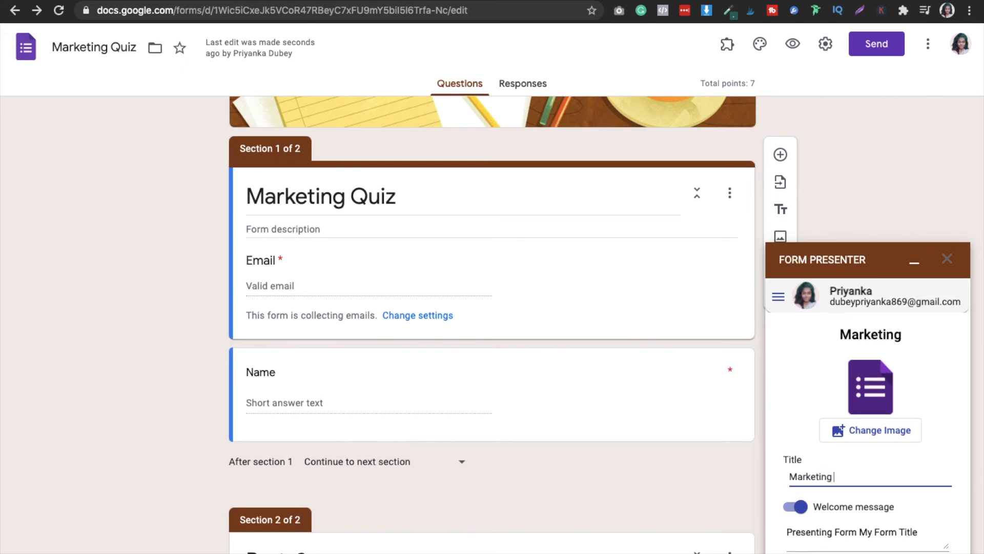
Replace the Form Presenter welcome message with "Start the Quiz NOW!!!".
click(944, 520)
click(920, 530)
click(936, 531)
scroll(954, 451, down, 5)
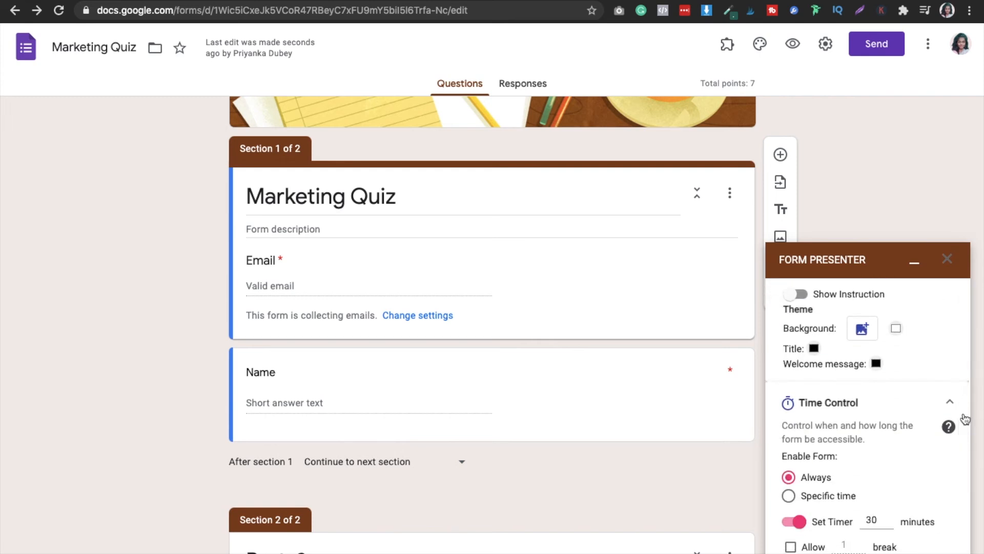
scroll(965, 419, up, 3)
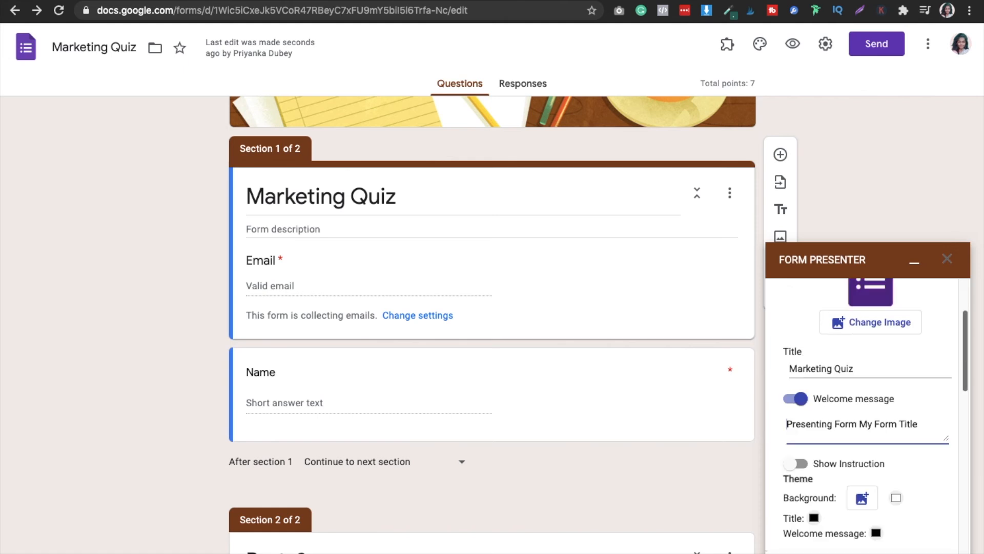
triple_click(879, 425)
key(BackSpace)
text(S)
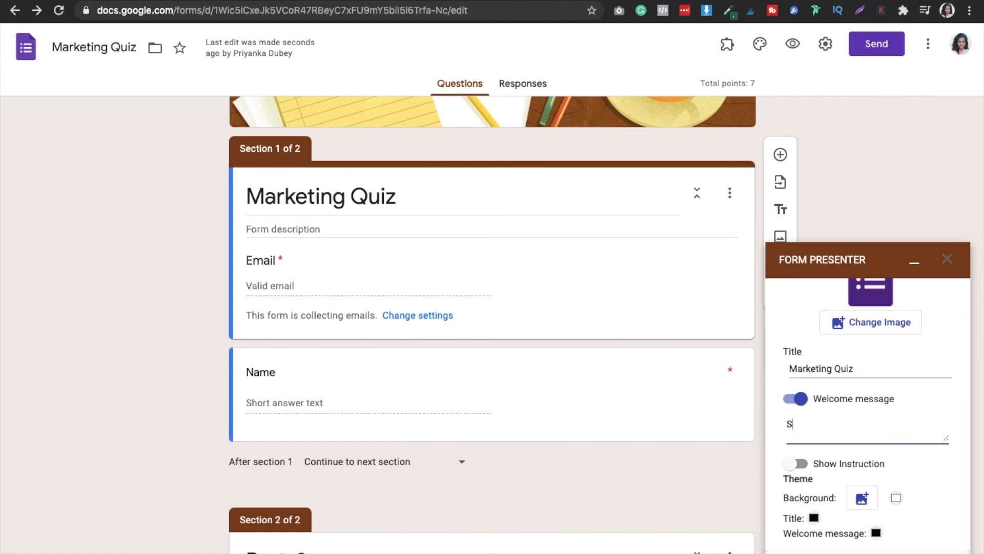
text(tart the qUI)
key(BackSpace)
key(BackSpace)
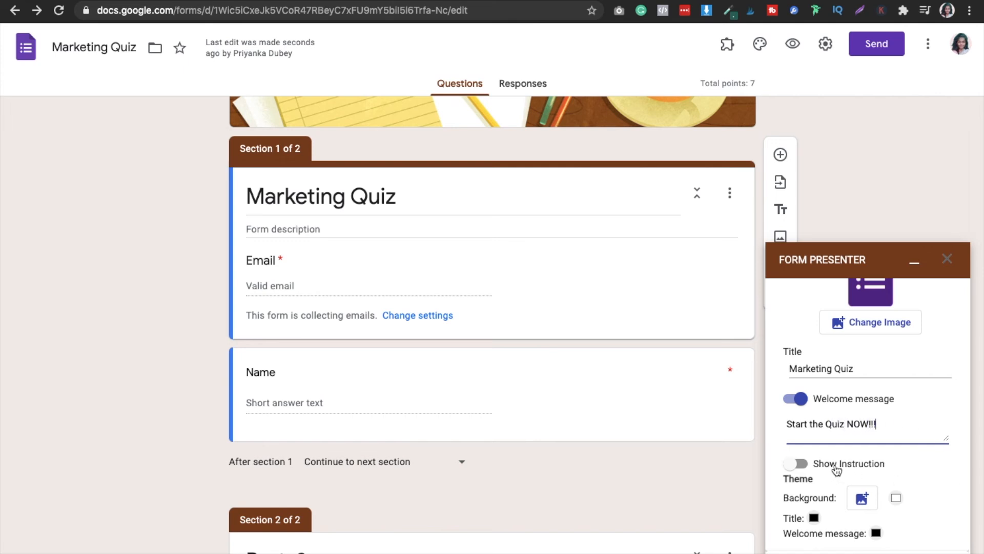
click(943, 466)
Keep the form always enabled with no breaks, and set the timer to 10 minutes and the closing alert to 3 minutes before.
scroll(943, 466, down, 2)
scroll(943, 466, down, 3)
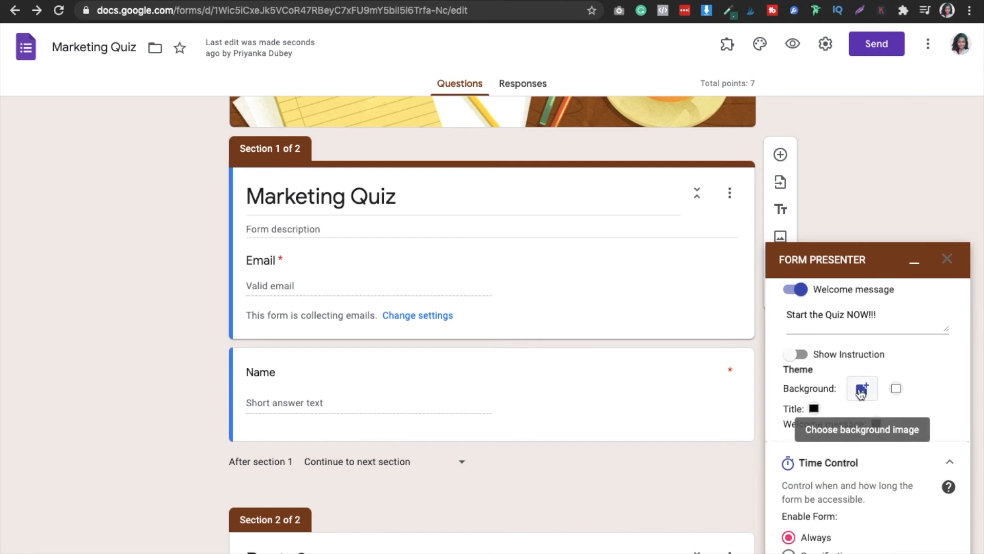
scroll(877, 470, down, 5)
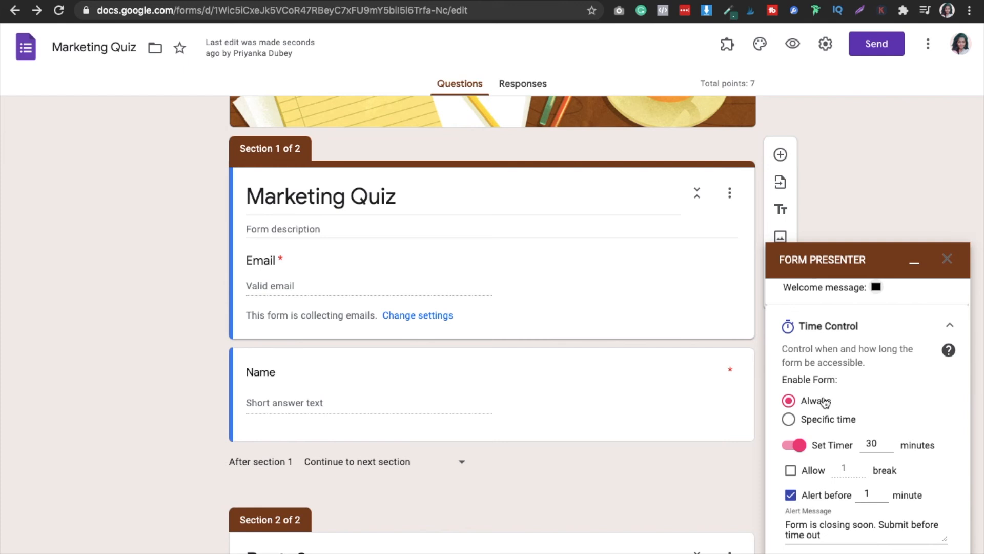
click(789, 419)
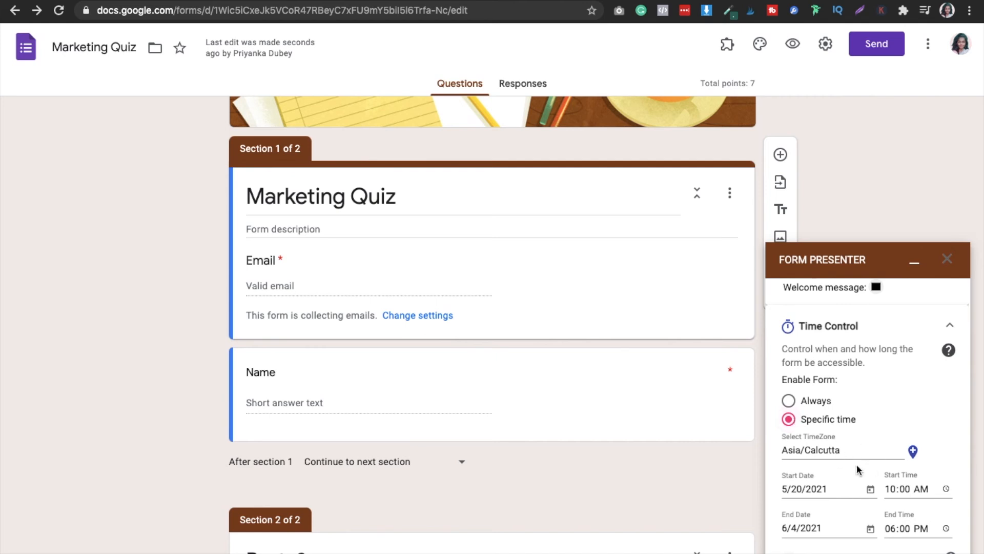
click(788, 400)
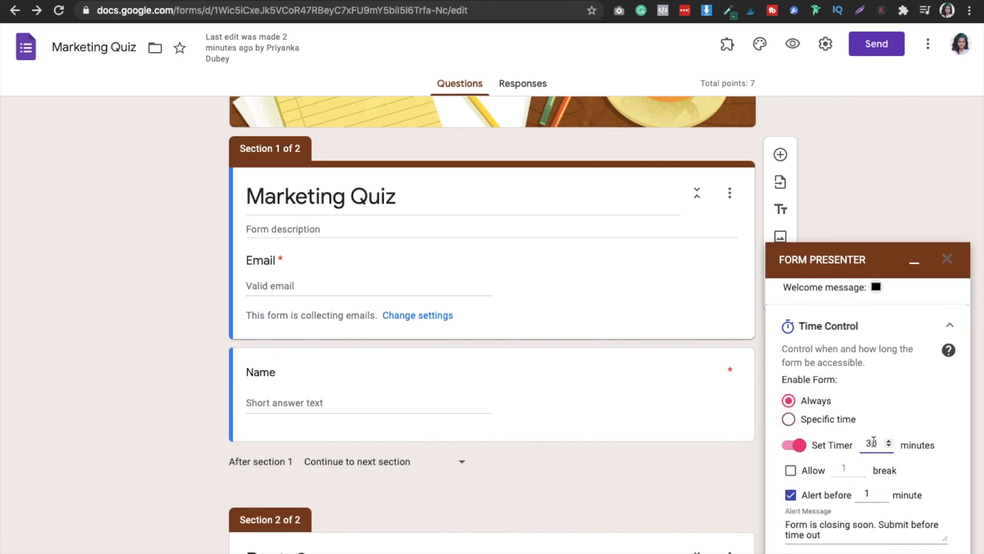
key(BackSpace)
key(BackSpace)
text(10)
click(868, 493)
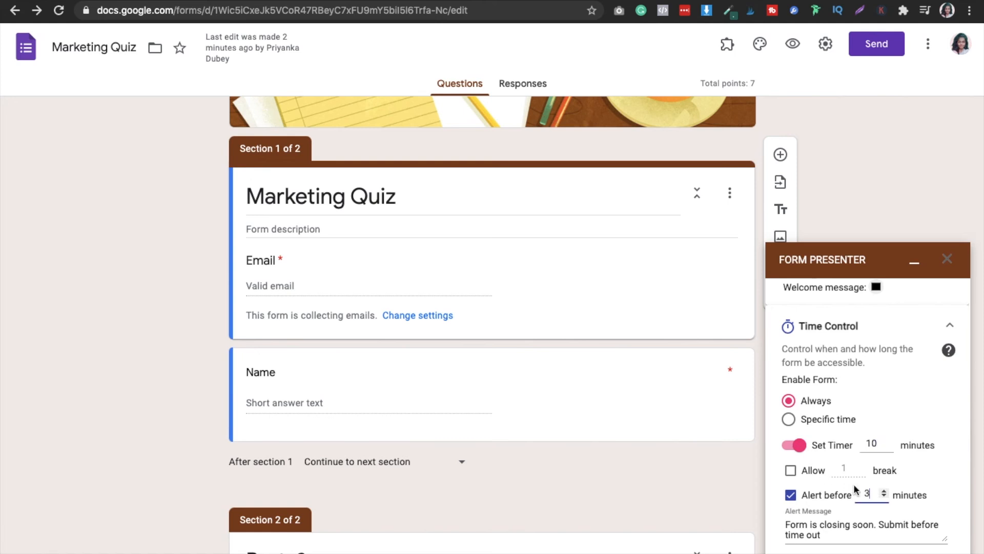
click(791, 470)
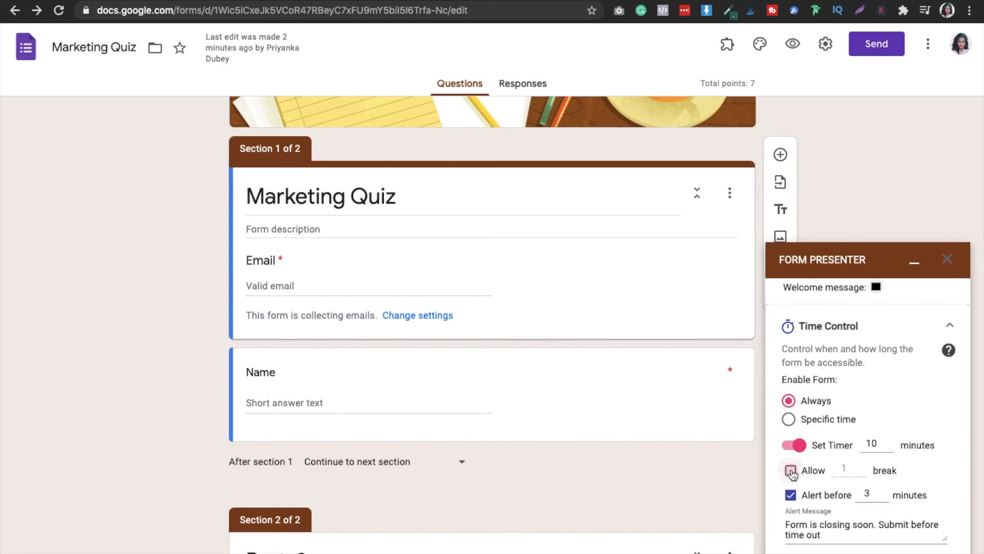
click(791, 471)
Expand the Audience Control settings, leave audience login unenforced, and publish the form through Form Presenter.
scroll(952, 495, down, 2)
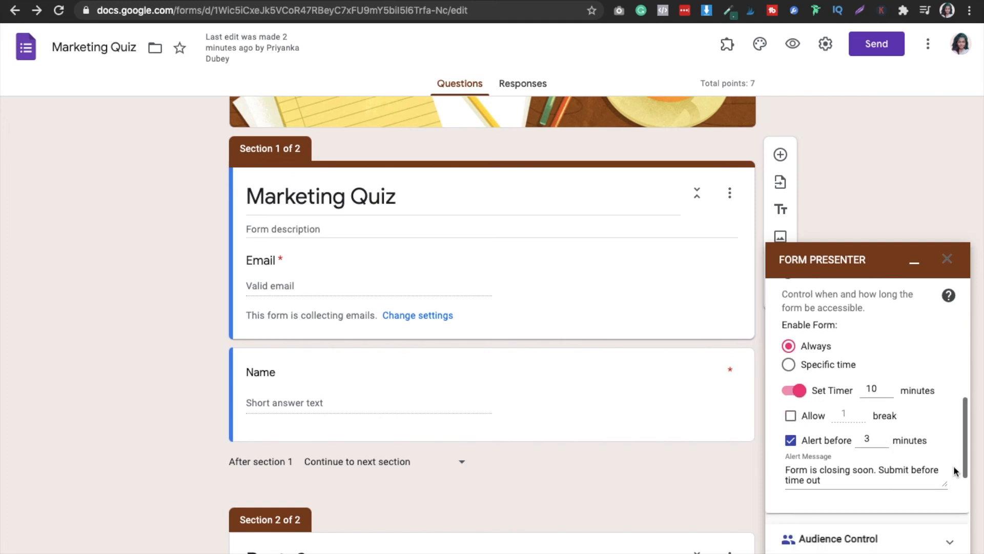
drag(962, 451, 962, 487)
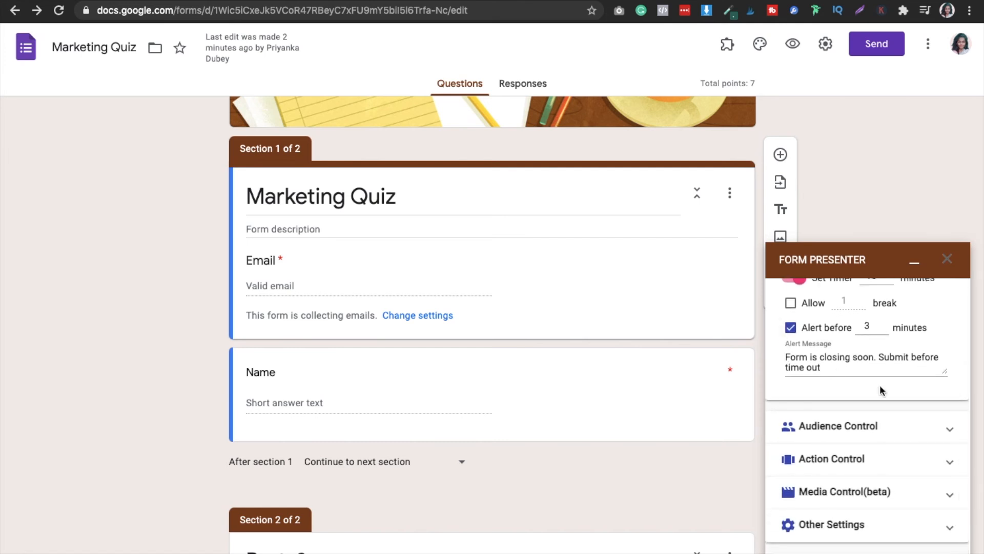
click(936, 439)
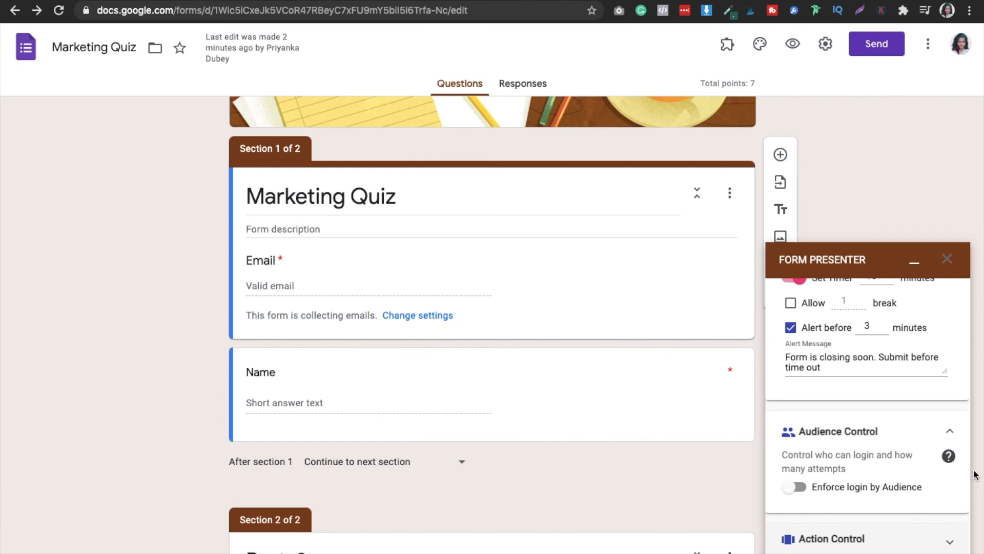
drag(964, 475, 963, 538)
click(961, 532)
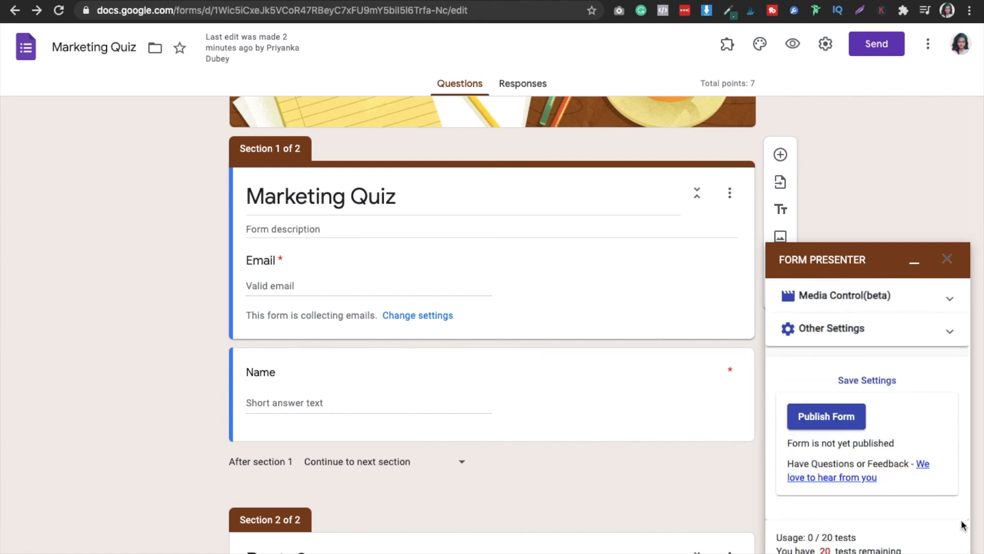
scroll(962, 525, up, 3)
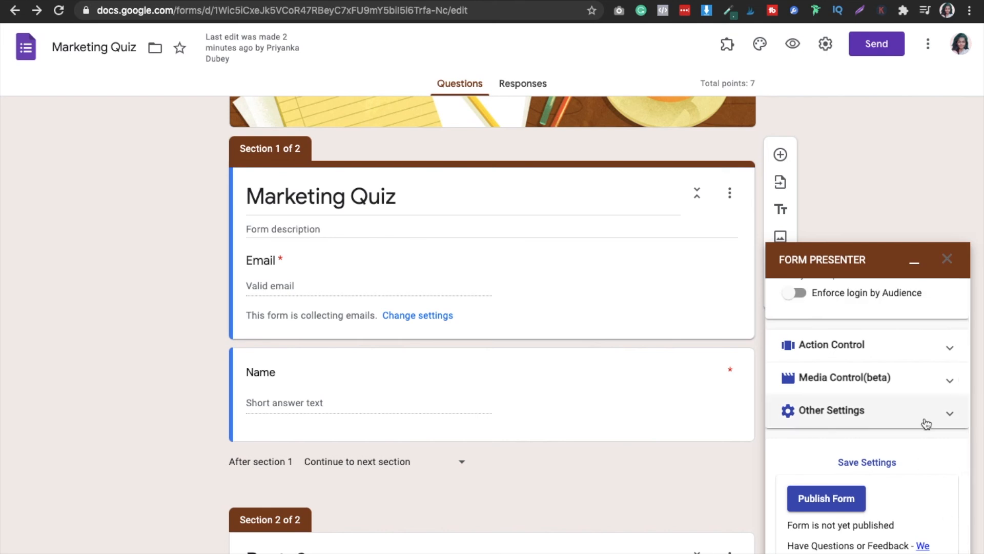
click(823, 500)
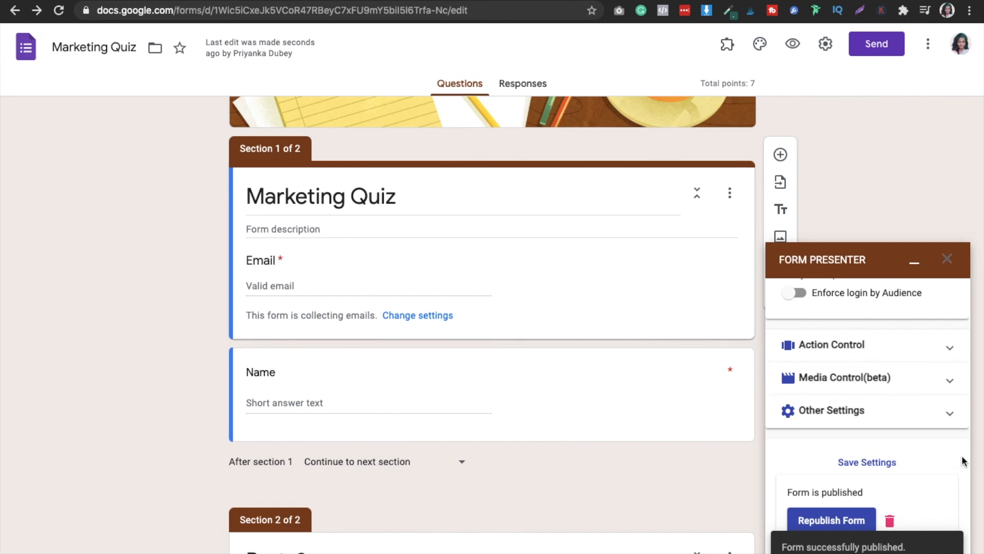
View the published form and check the title and welcome message on its start page.
scroll(954, 451, down, 5)
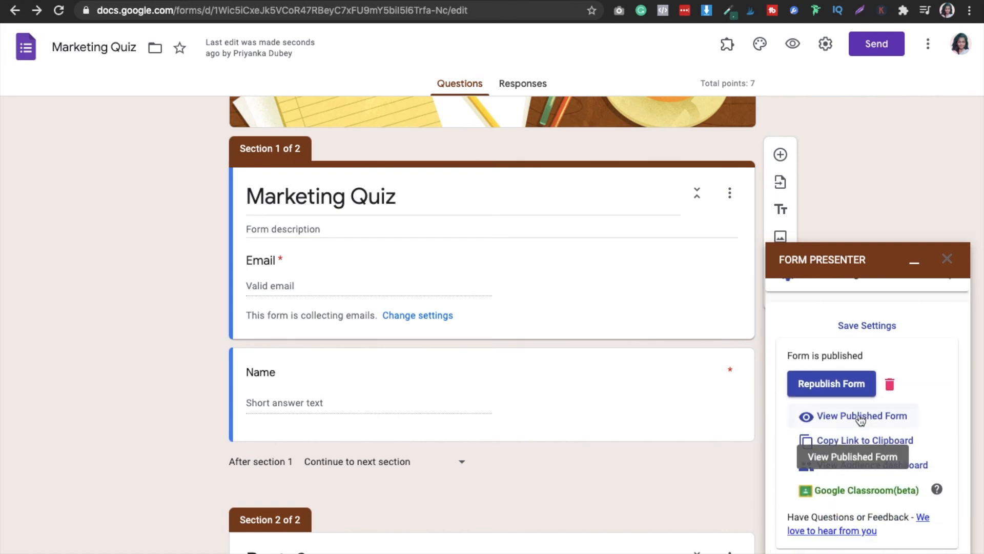
click(862, 418)
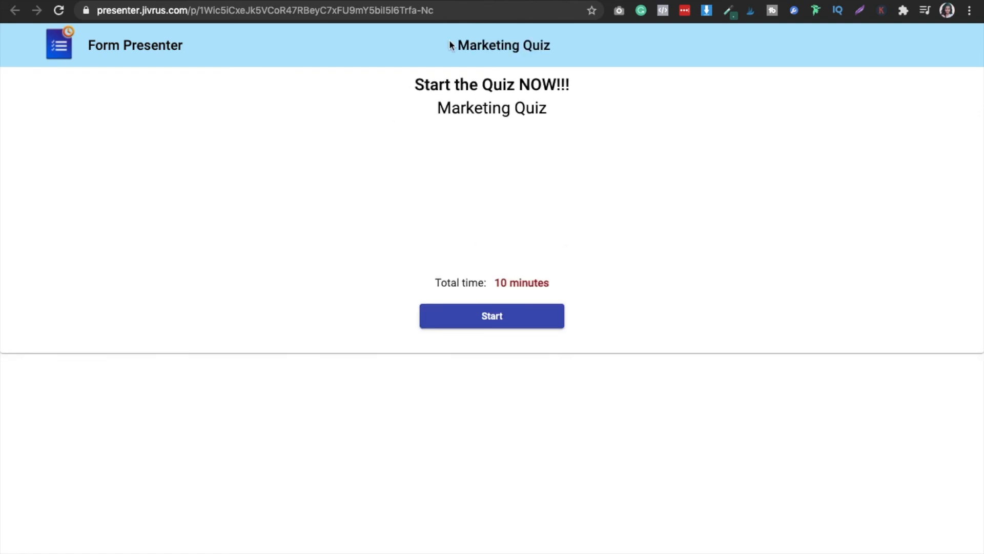
drag(415, 83, 567, 99)
click(465, 39)
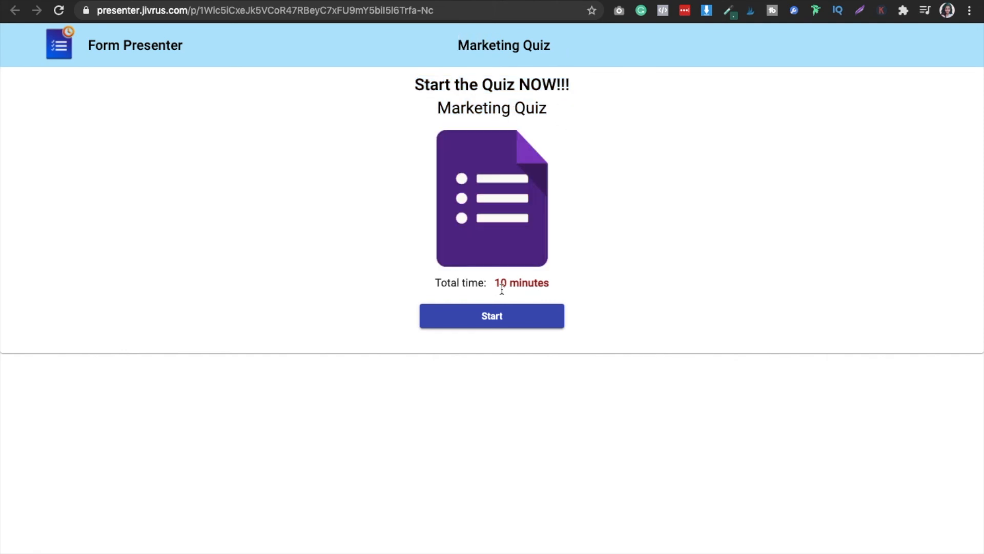
Start the timed quiz and fill in the respondent's email with the suggested address.
click(510, 320)
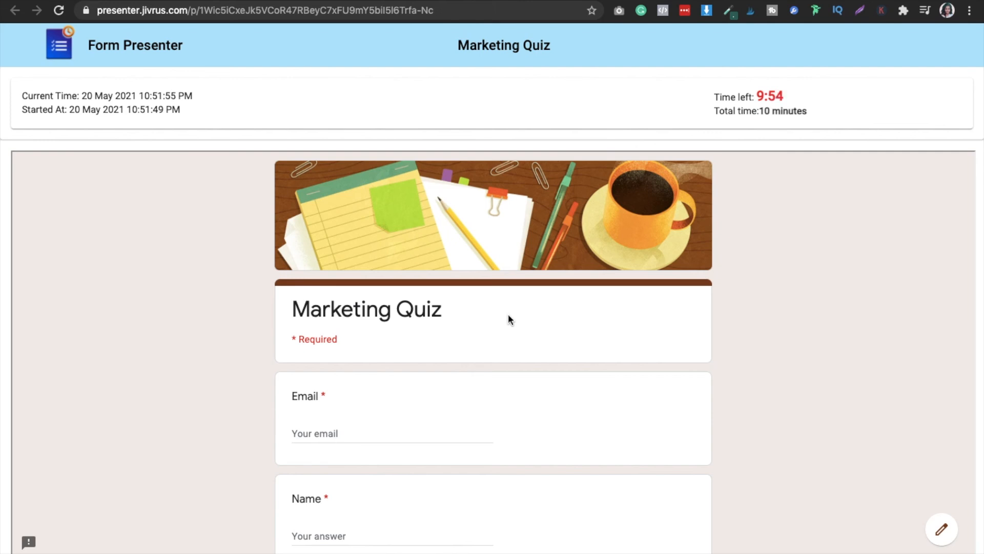
click(324, 422)
click(322, 461)
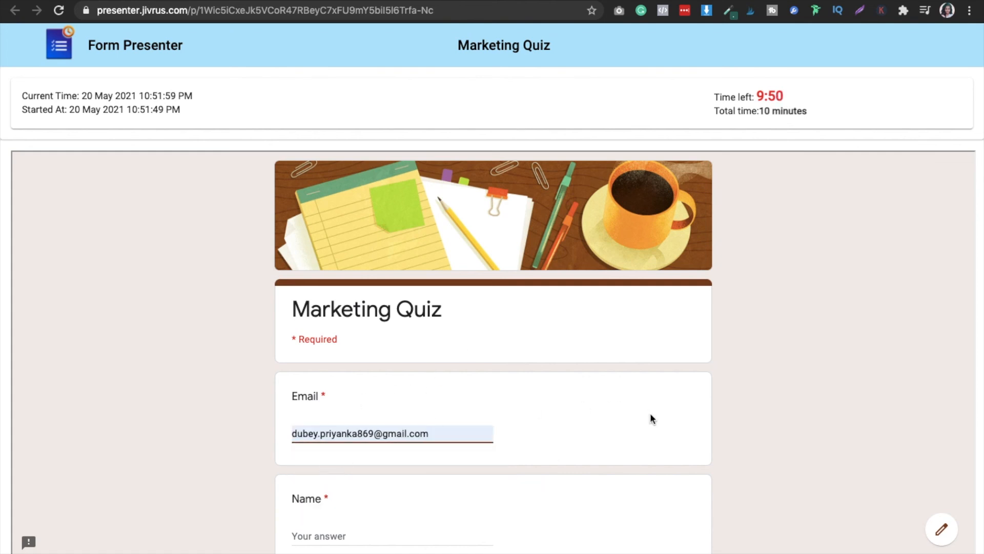
Enter the respondent's name with proper capitalisation and continue to the Part-2 questions.
scroll(651, 413, down, 5)
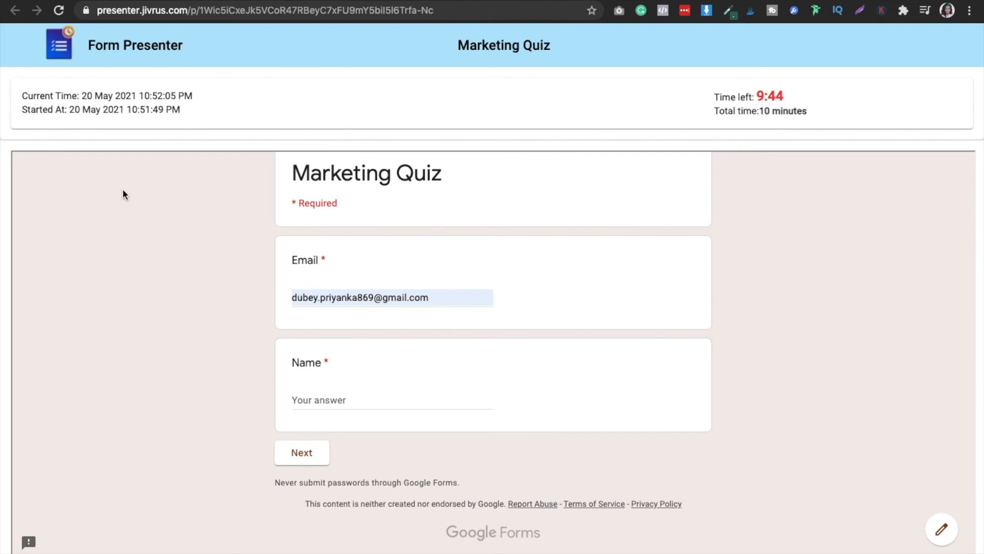
click(318, 399)
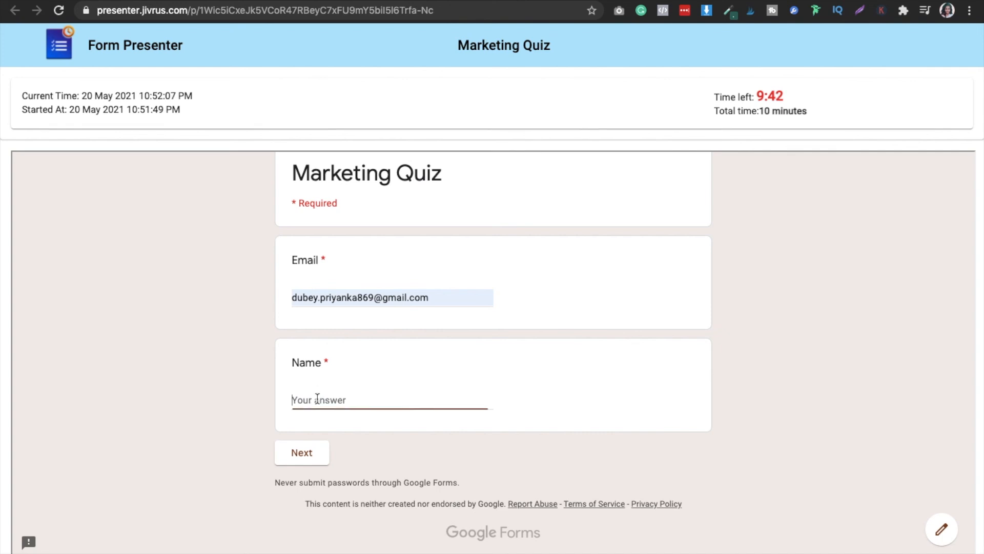
text(pRIYANKA)
key(BackSpace)
key(BackSpace)
key(BackSpace)
key(BackSpace)
key(BackSpace)
key(BackSpace)
key(BackSpace)
text(Priyanka)
click(298, 454)
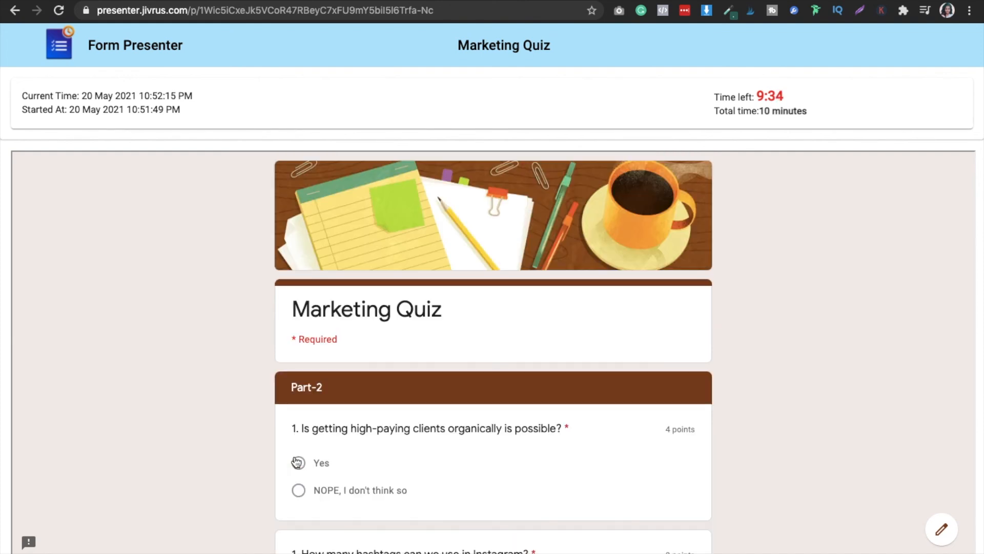
Answer Yes to the high-paying clients question and 30 to the Instagram hashtags question.
scroll(758, 346, down, 3)
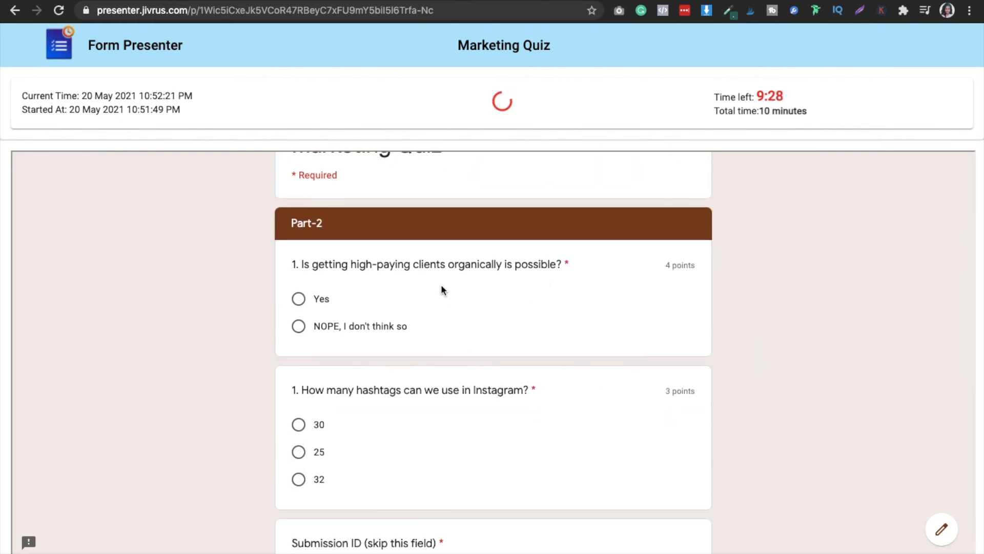
click(298, 301)
click(299, 425)
key(Down)
key(Down)
key(Up)
key(Up)
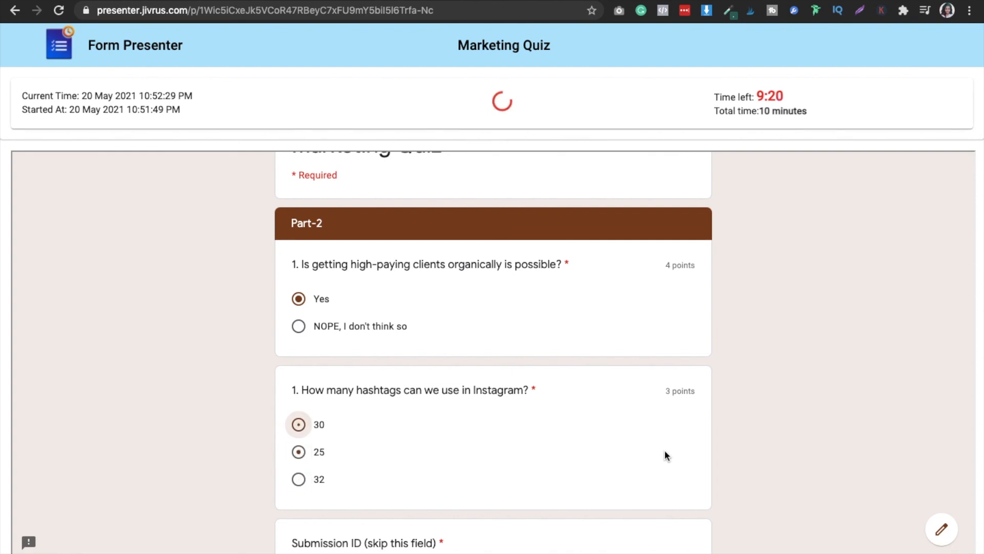
Check the submission ID fields below the questions and try to submit the quiz with Submission ID left empty.
scroll(889, 471, down, 4)
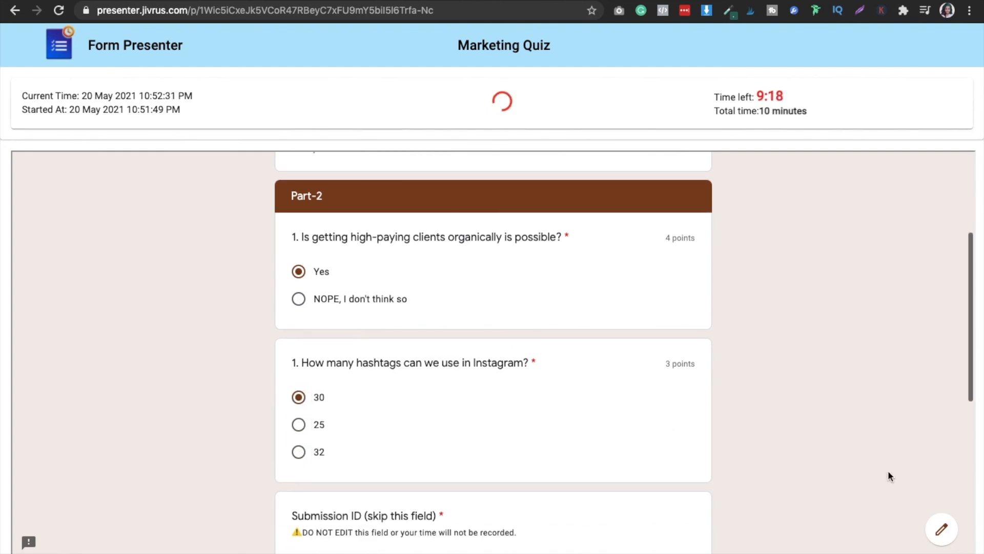
scroll(888, 472, down, 2)
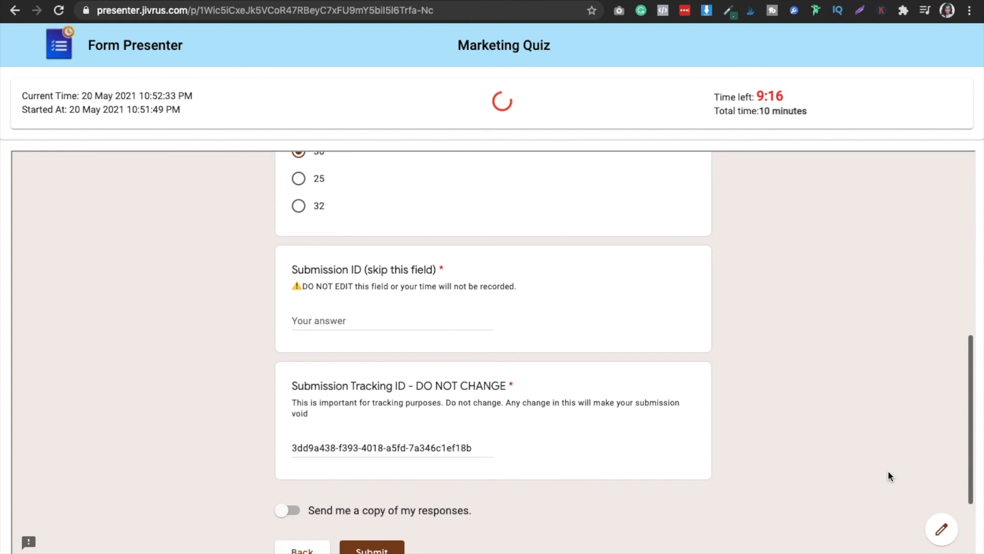
scroll(889, 472, up, 1)
scroll(888, 475, up, 1)
scroll(889, 476, down, 3)
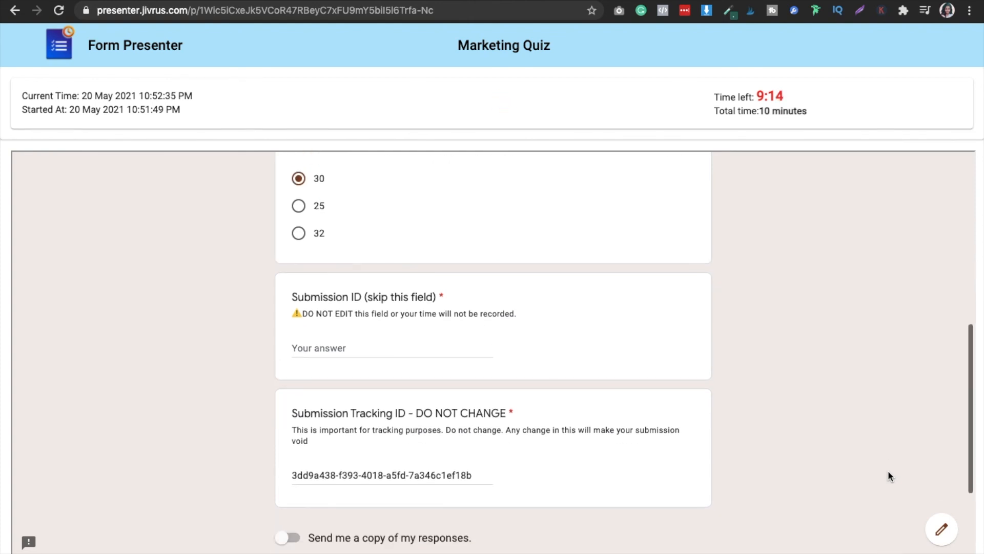
scroll(888, 472, up, 1)
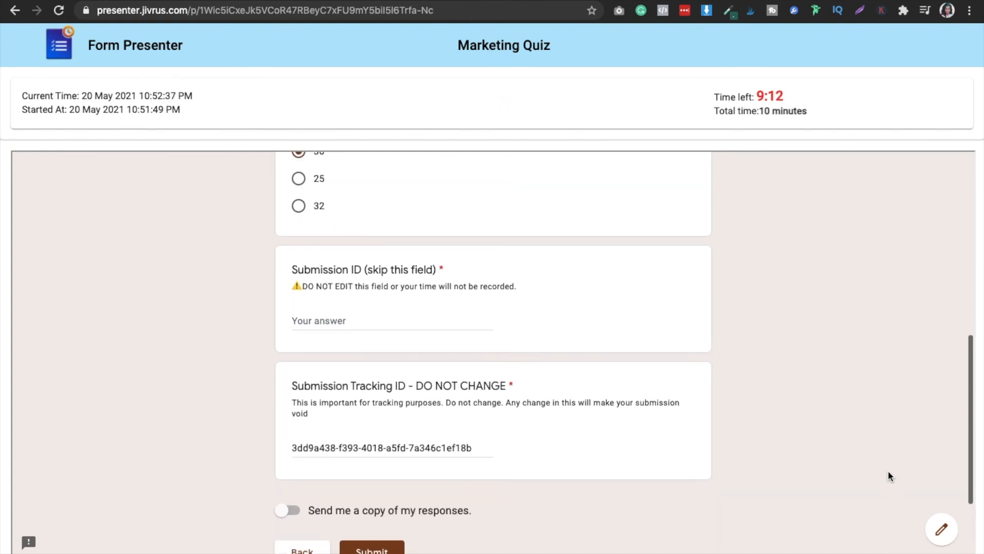
scroll(888, 469, up, 1)
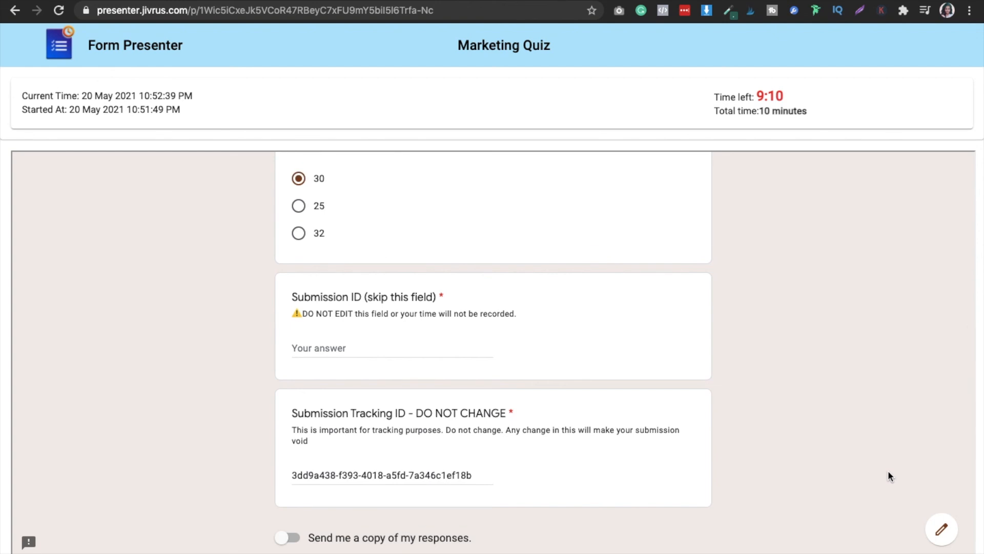
click(400, 354)
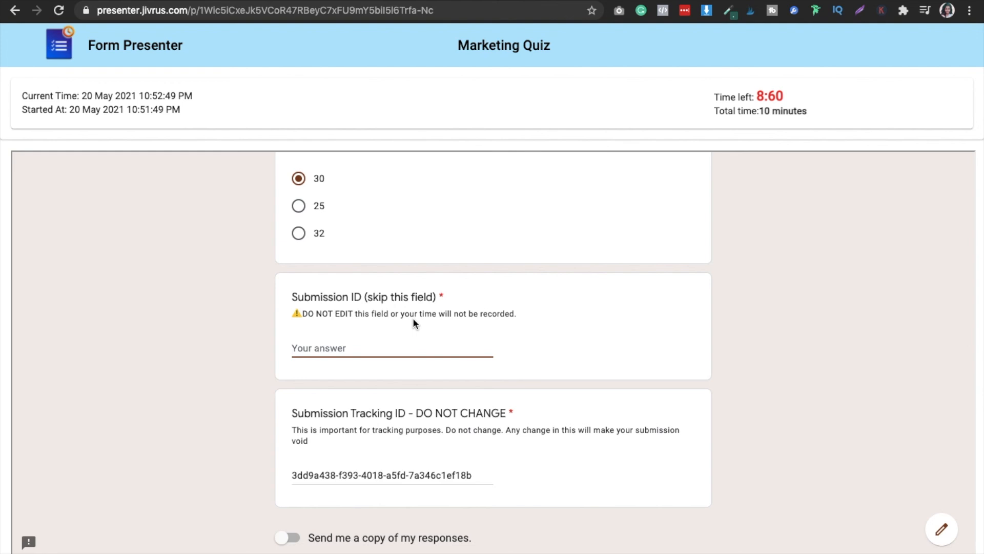
click(619, 352)
scroll(617, 349, down, 1)
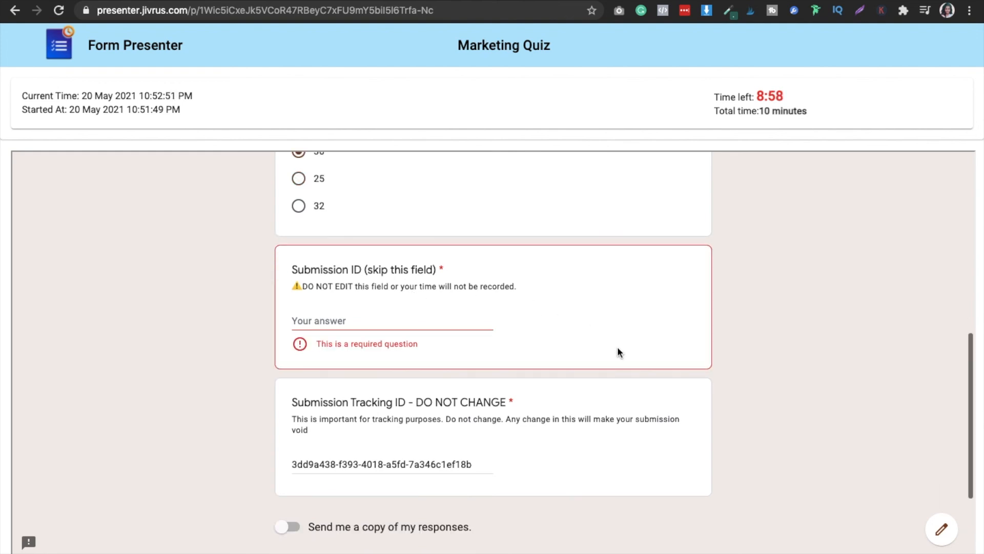
scroll(617, 352, down, 8)
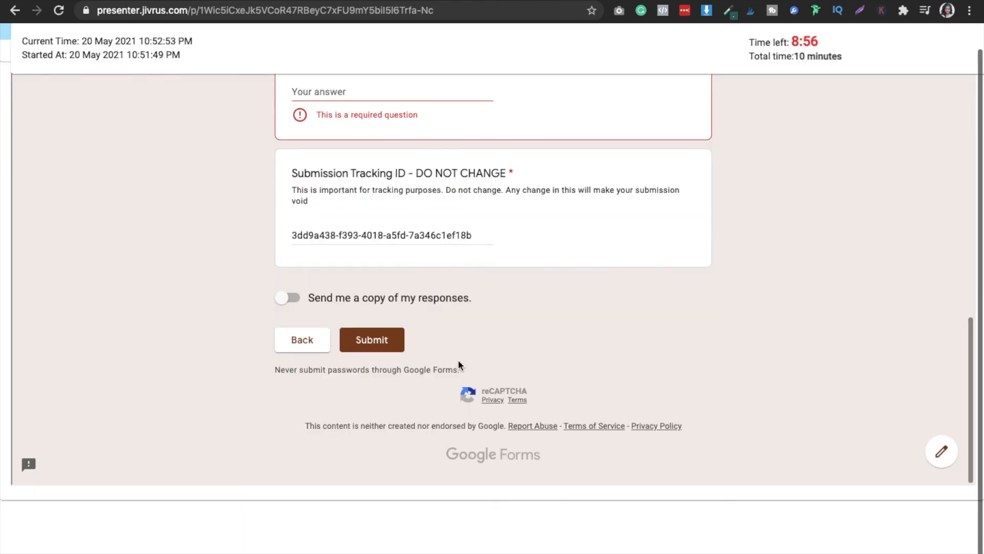
click(384, 341)
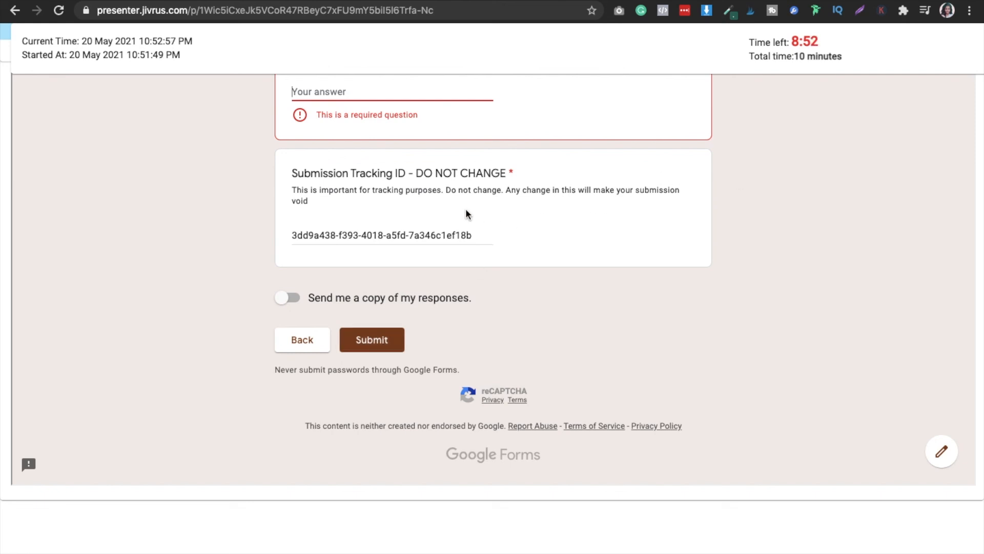
Copy the Submission Tracking ID value into the Submission ID field and submit the quiz.
click(429, 237)
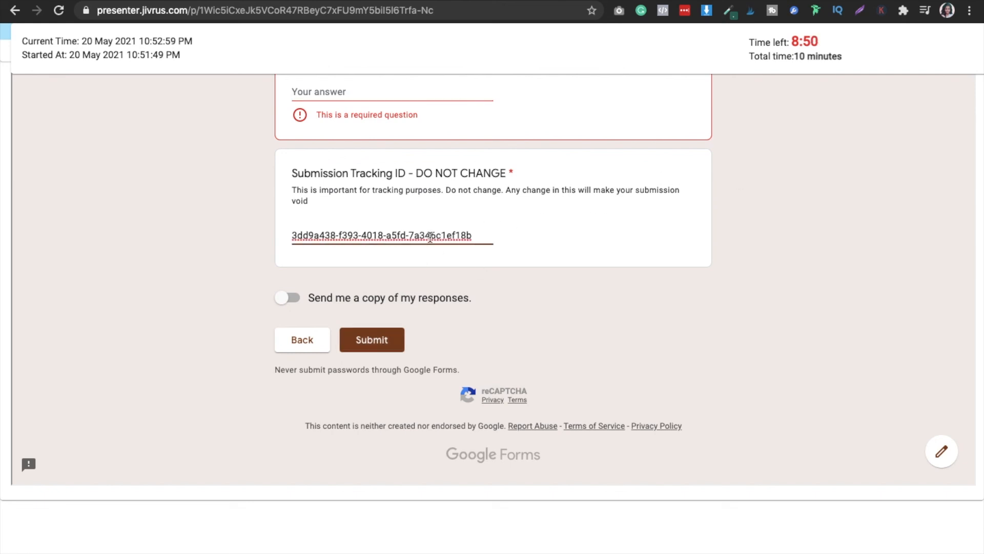
key(ctrl+a)
key(ctrl+c)
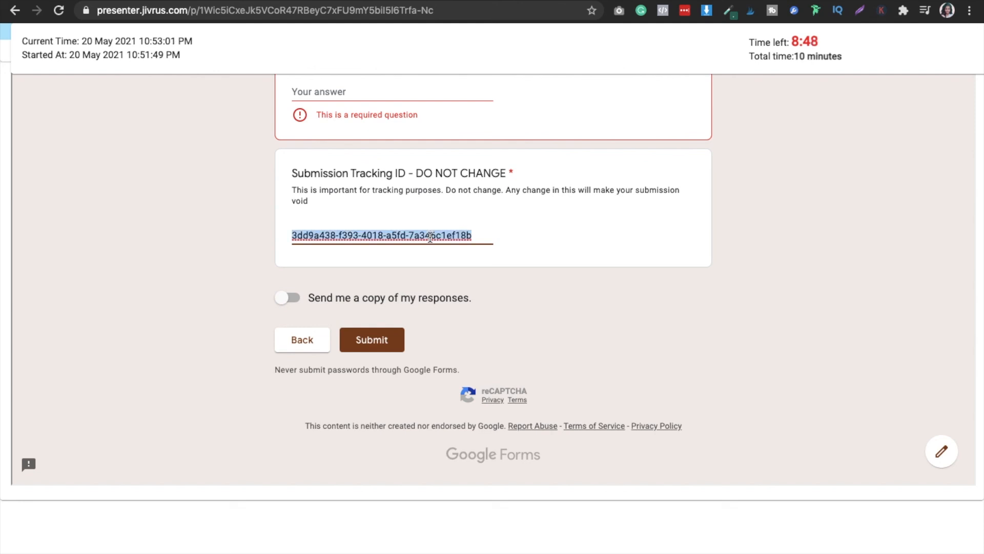
click(367, 98)
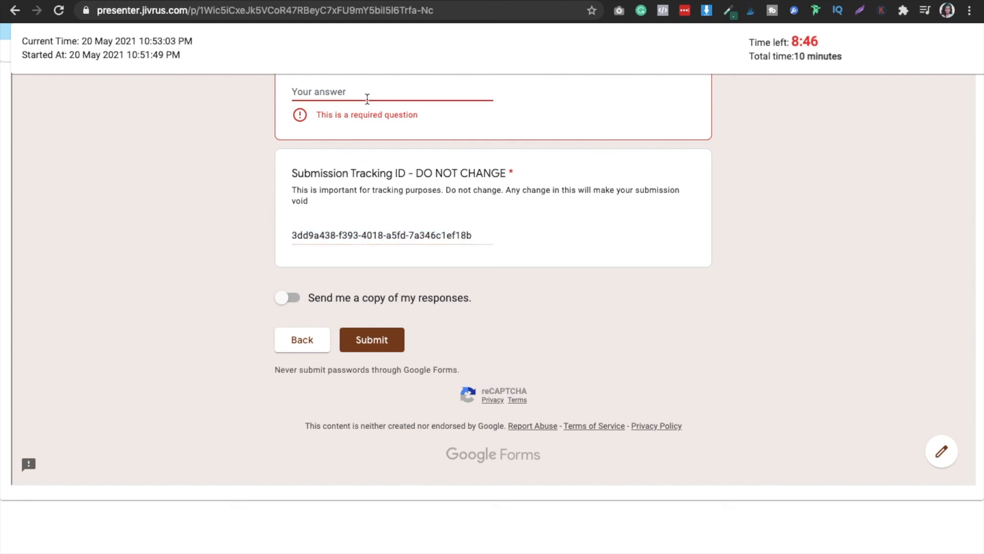
key(ctrl+v)
click(509, 289)
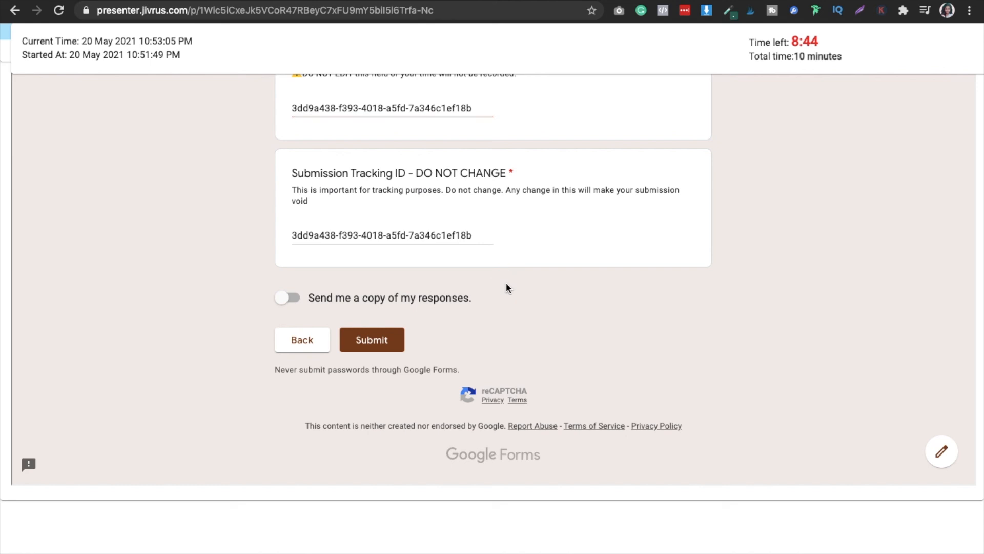
click(377, 346)
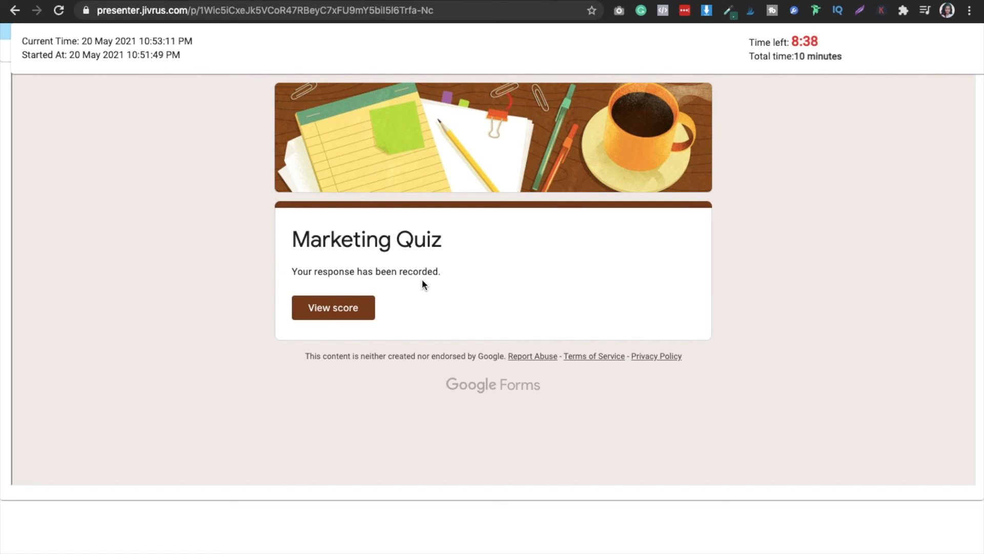
View the score of the submitted quiz and check the total and per-question points.
click(353, 311)
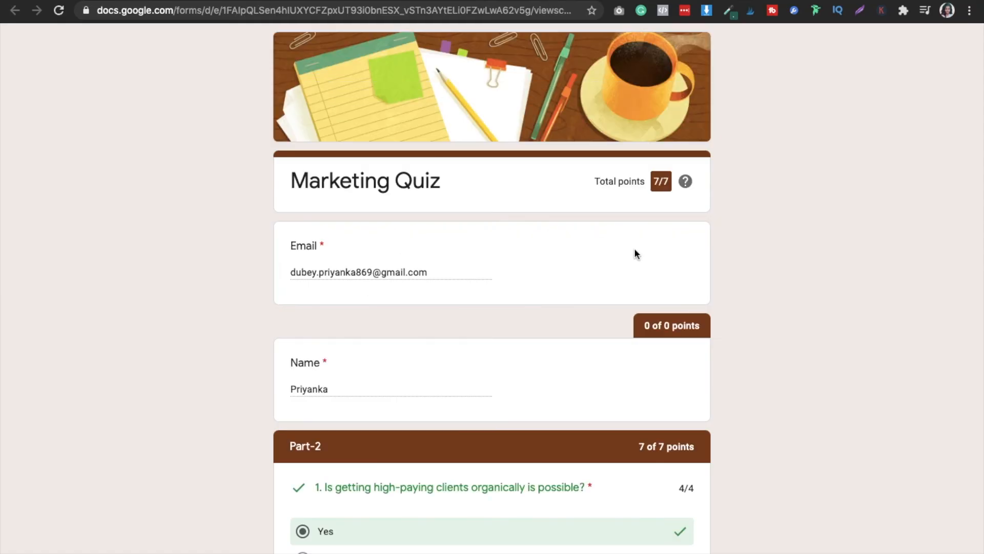
scroll(635, 251, down, 3)
scroll(666, 298, down, 2)
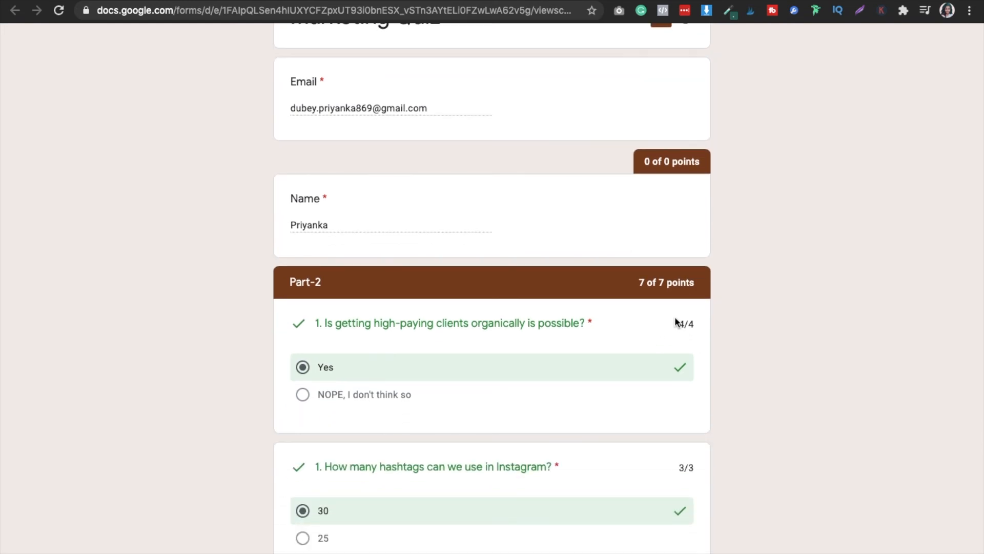
scroll(688, 485, down, 6)
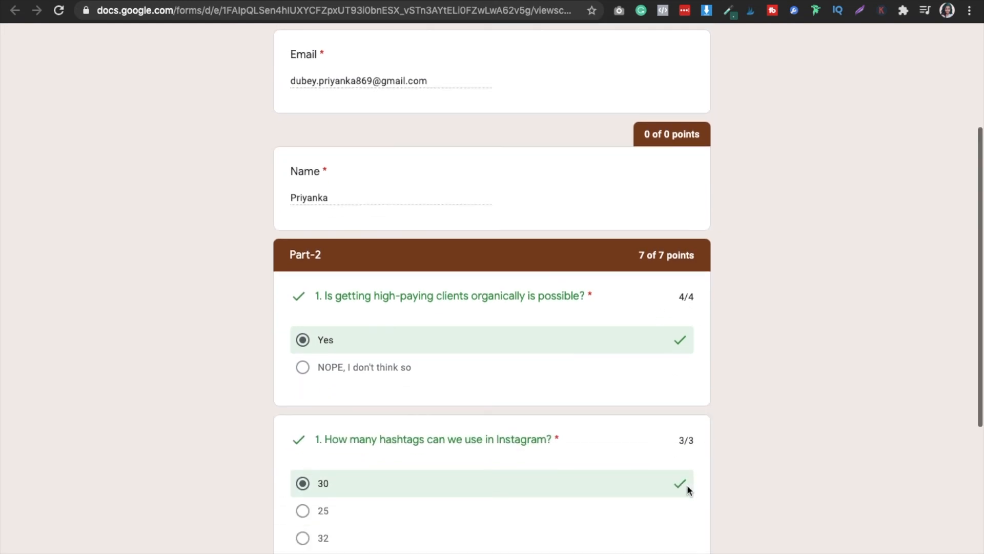
scroll(687, 486, up, 8)
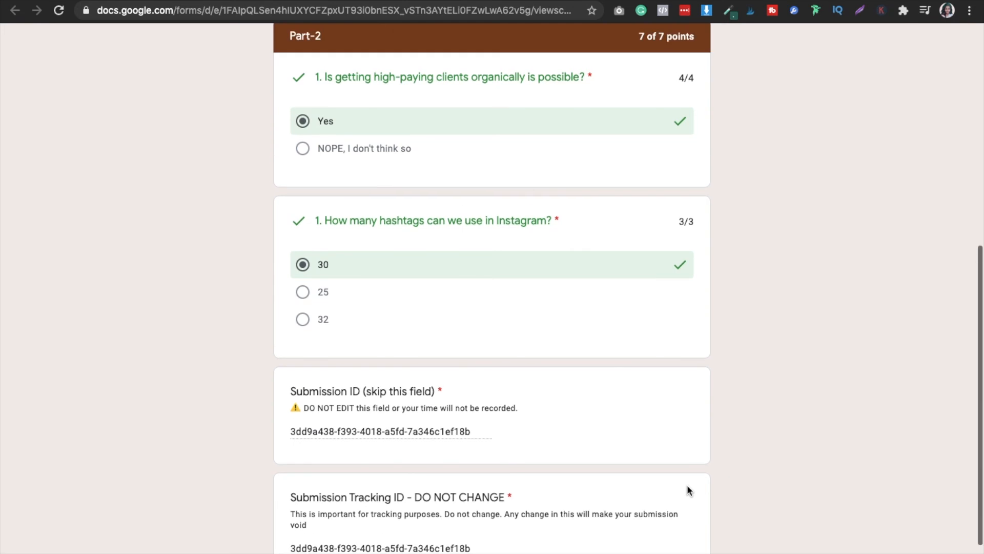
scroll(687, 490, up, 2)
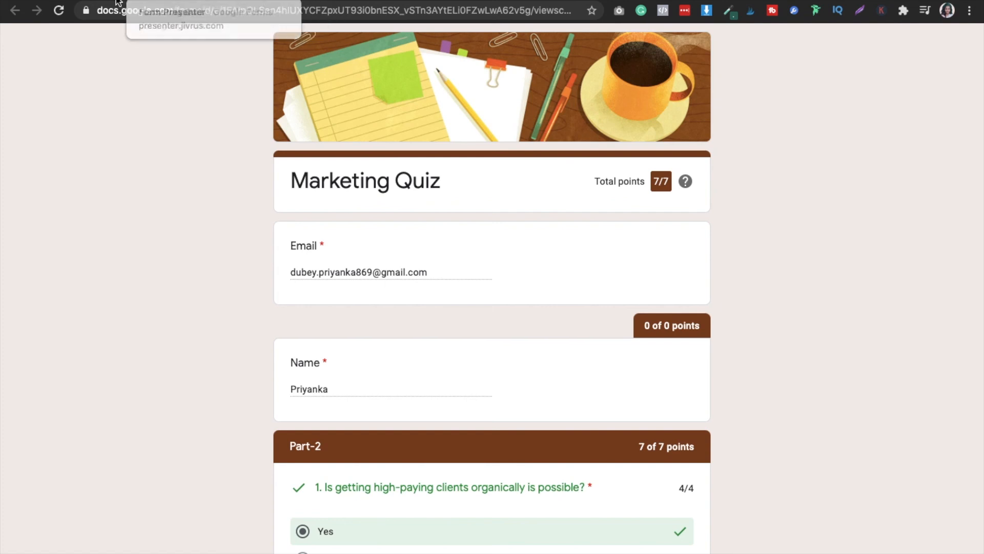
Return to the form editor, close the Form Presenter add-on, and view the form's responses in the linked spreadsheet.
click(95, 0)
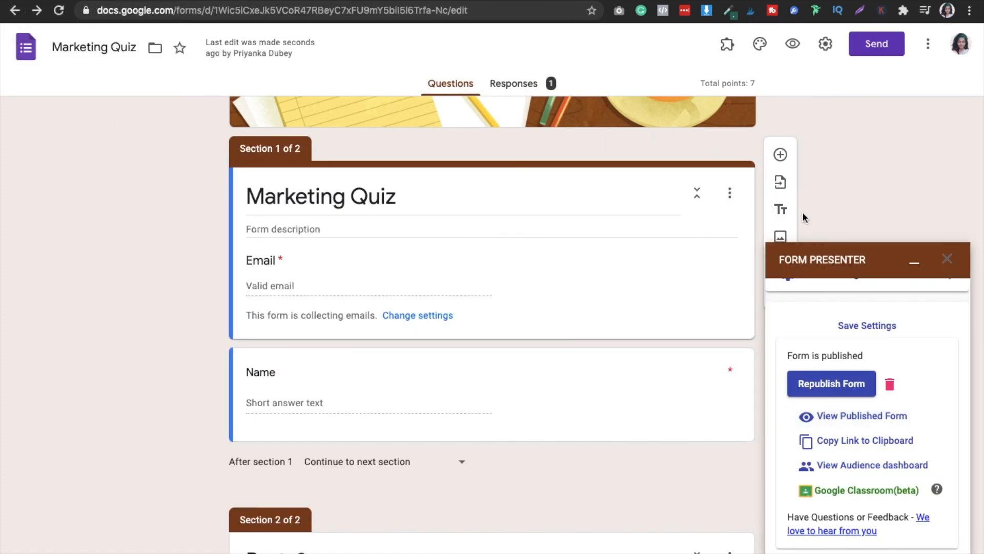
click(950, 261)
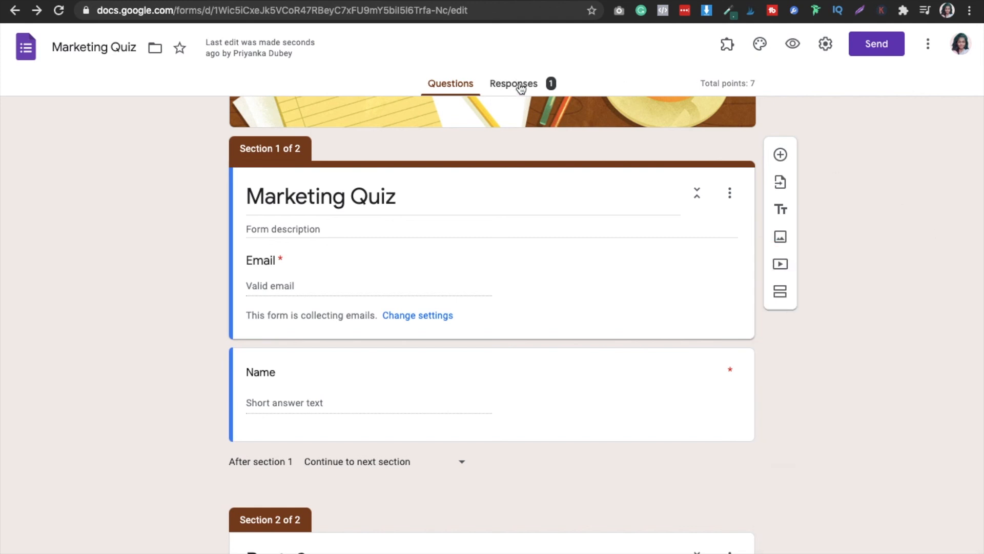
click(551, 86)
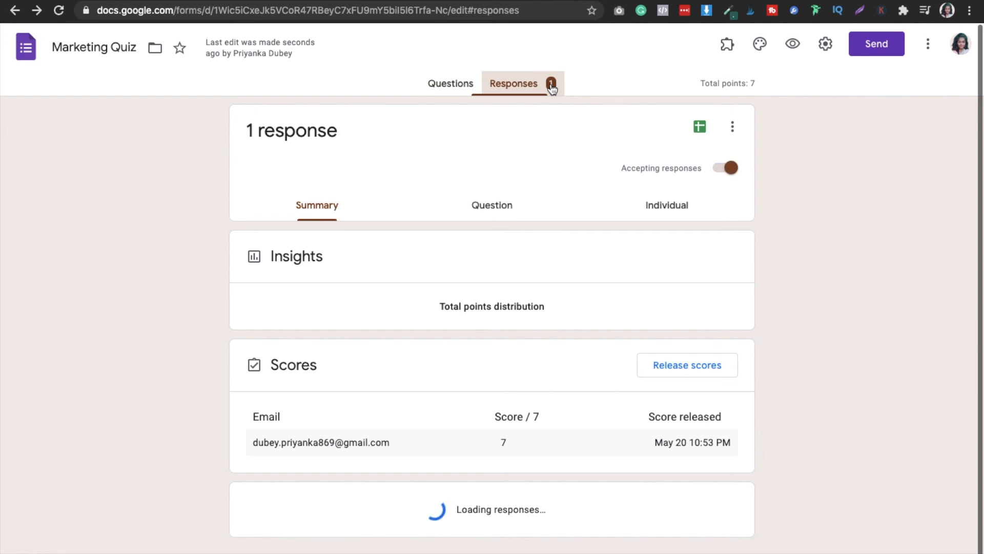
click(700, 127)
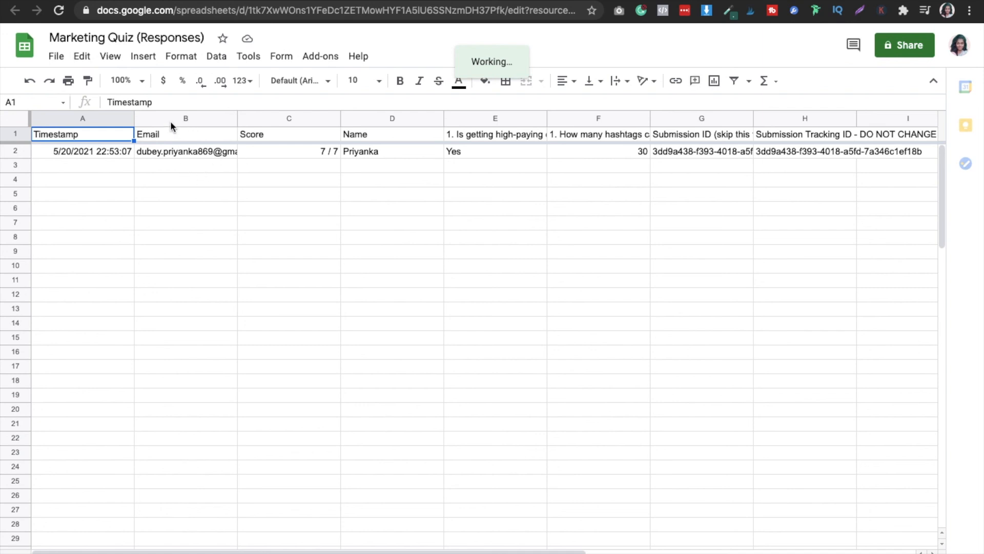
Go back to the form's response summary and review the points distribution, respondent scores, and answer charts.
key(ctrl+shift+Tab)
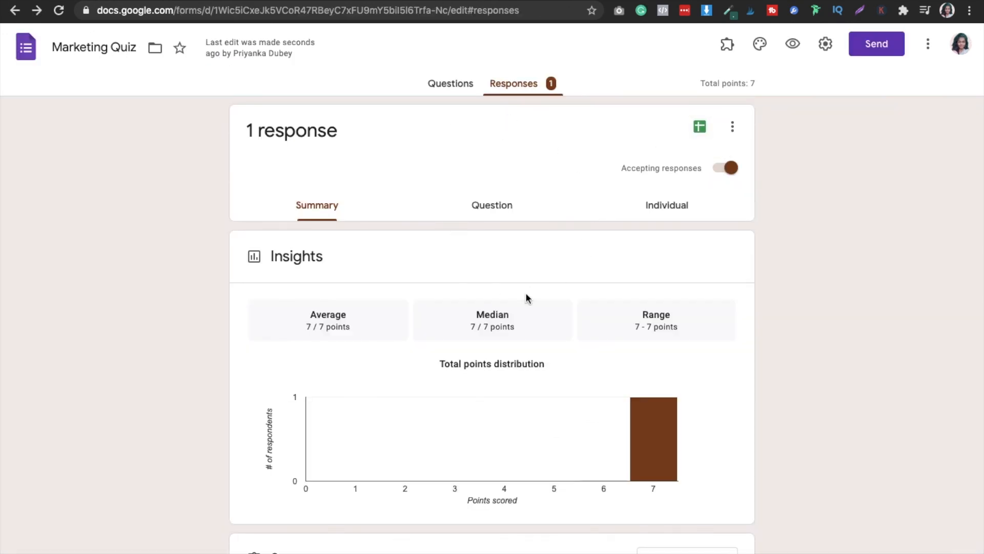
scroll(526, 298, down, 1)
scroll(526, 299, down, 4)
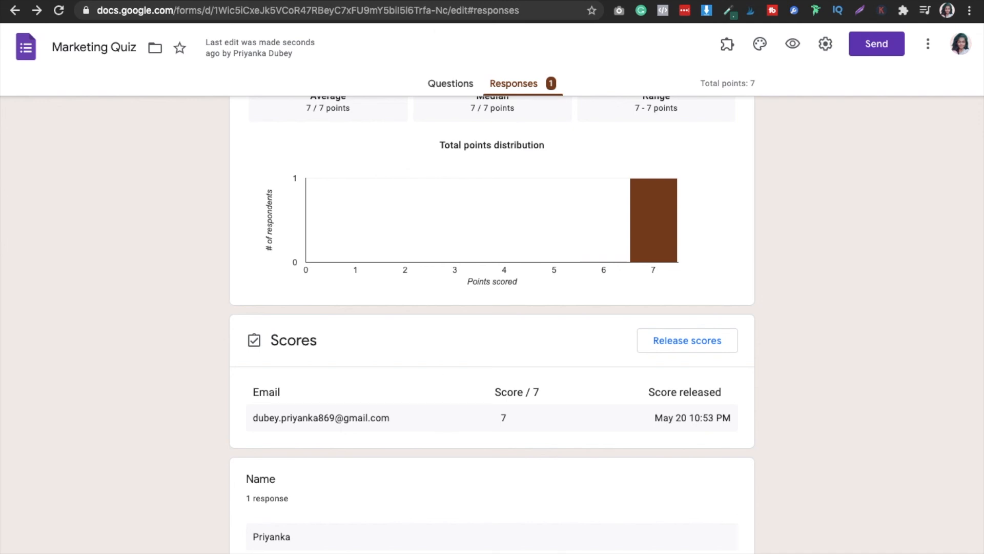
scroll(474, 444, down, 1)
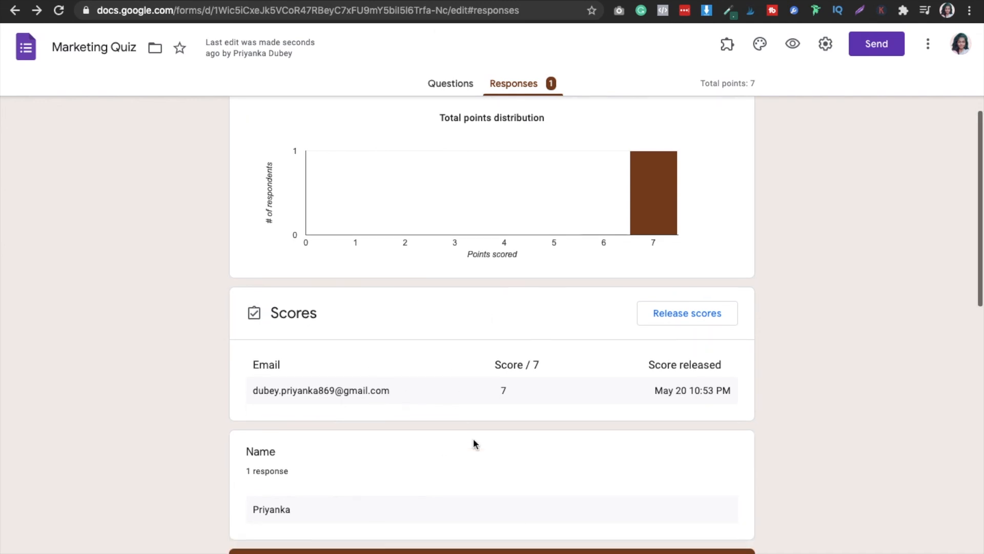
scroll(474, 440, down, 6)
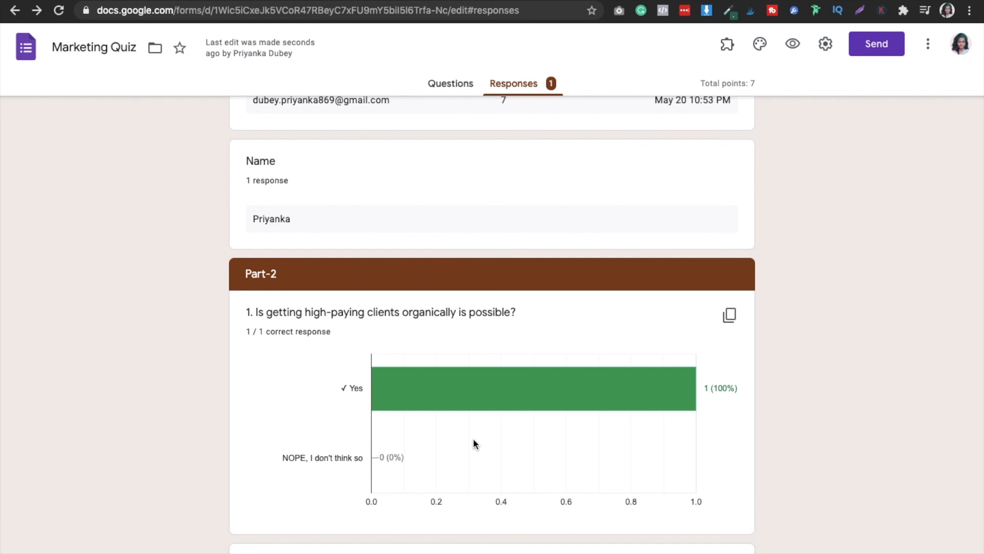
mouse_move(625, 1)
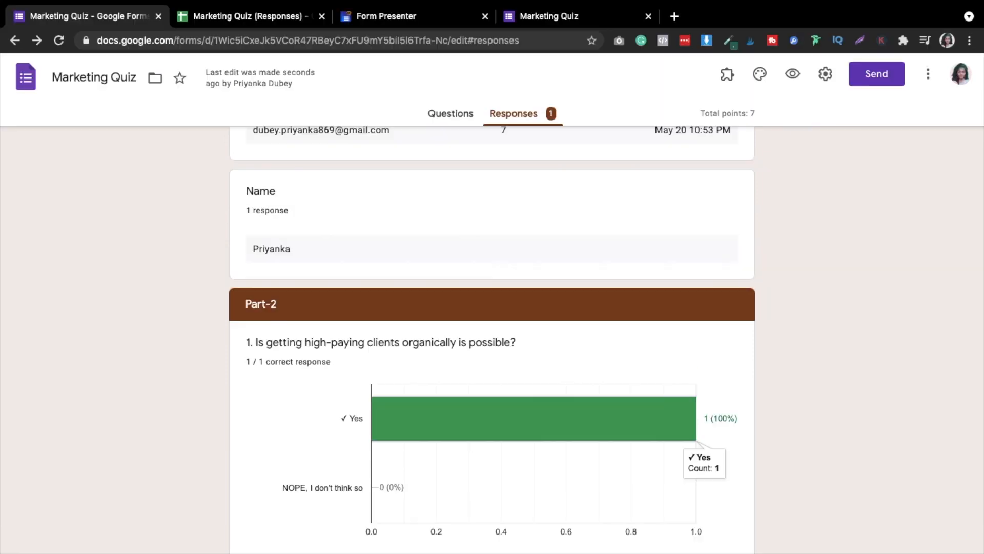